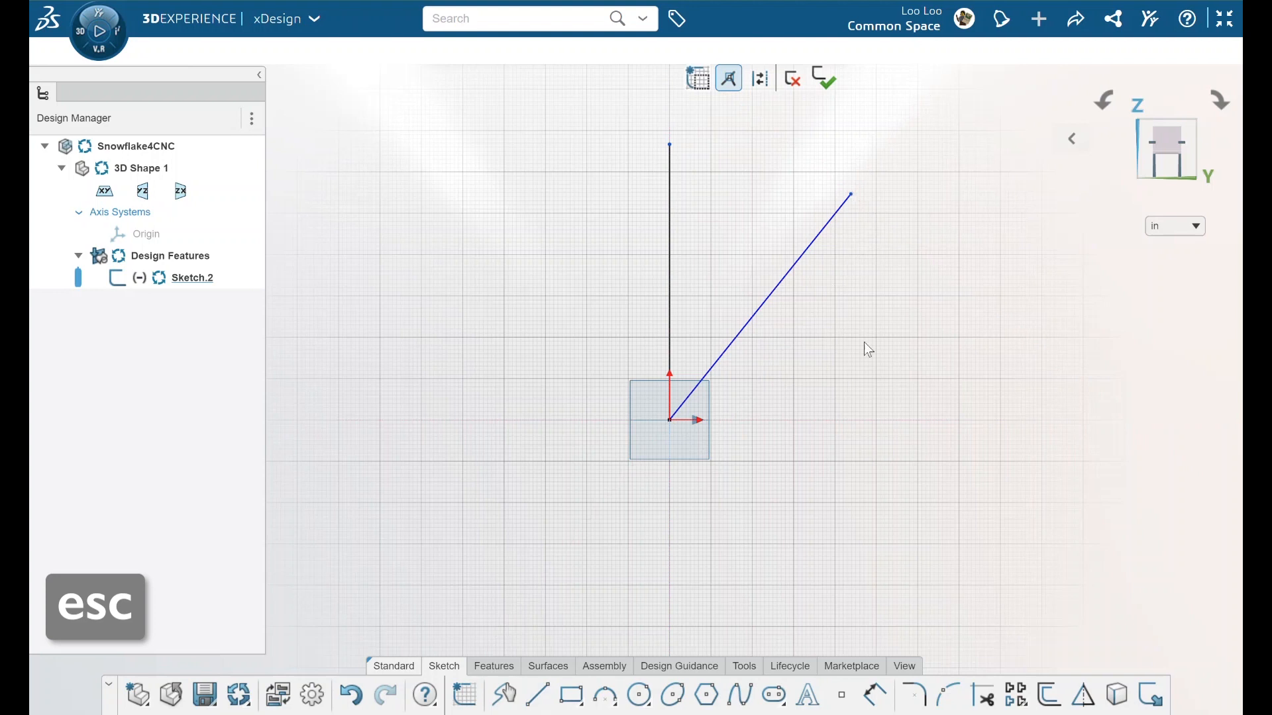
Convert the vertical line and the slanted line from the origin to construction geometry.
left_click(784, 291)
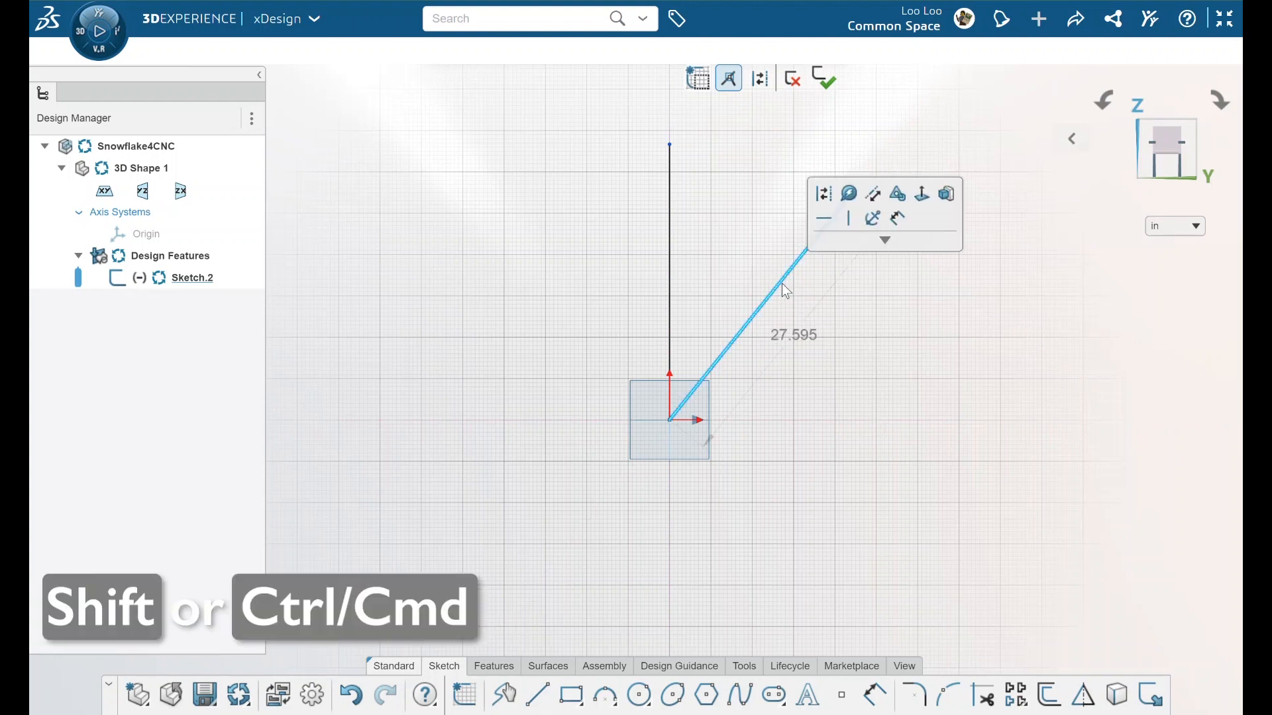
left_click(670, 280, "shift")
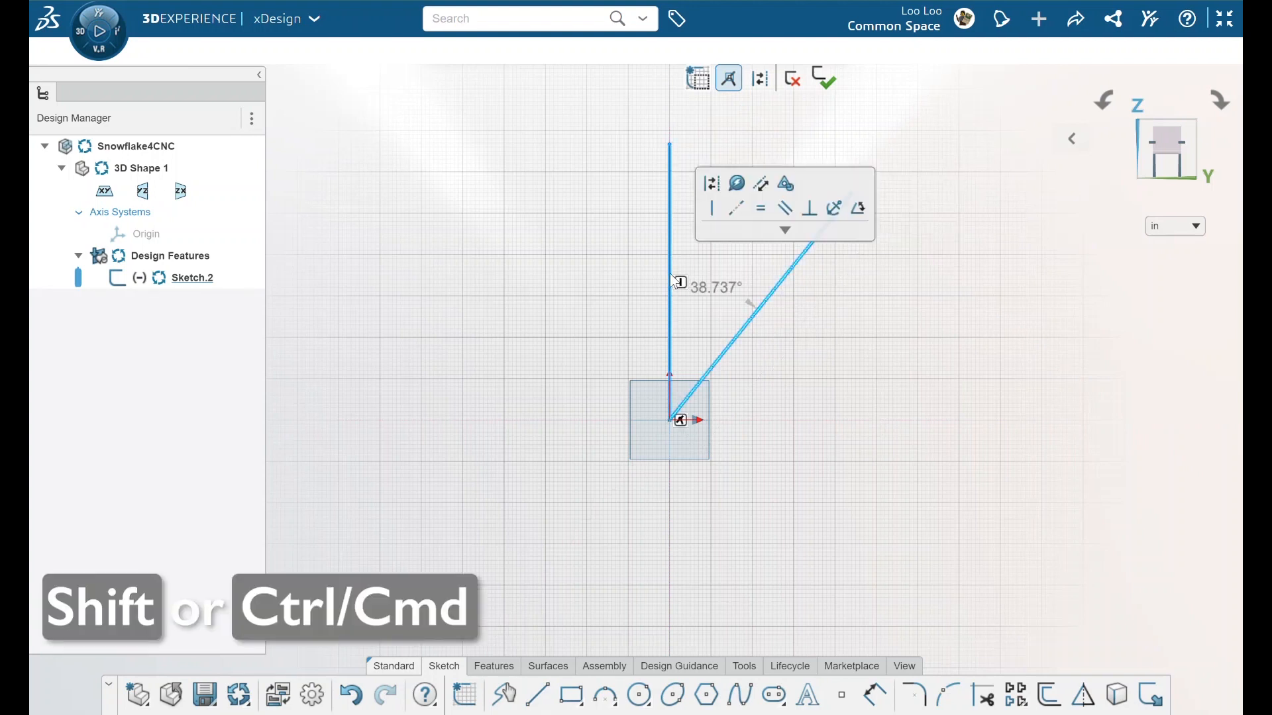
left_click(712, 193)
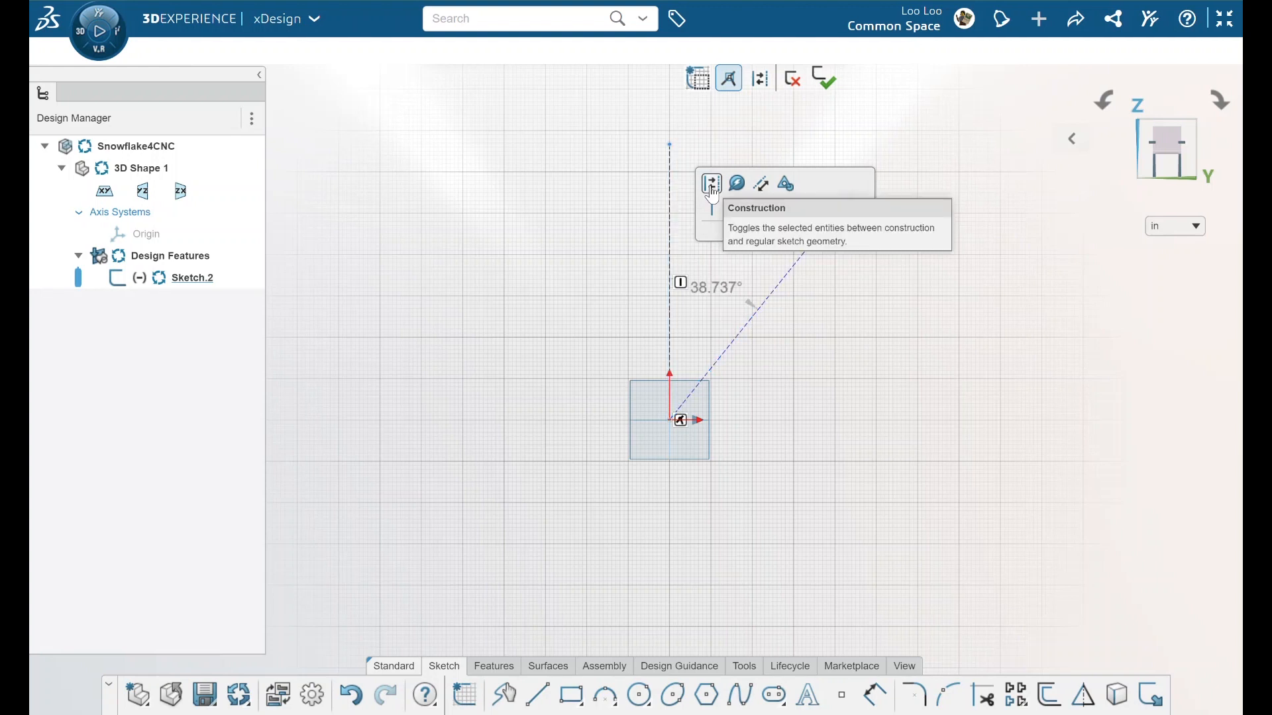
Dimension the angle between the slanted construction line and the horizontal axis as 60°, and place the dimension close to the origin.
left_click(874, 694)
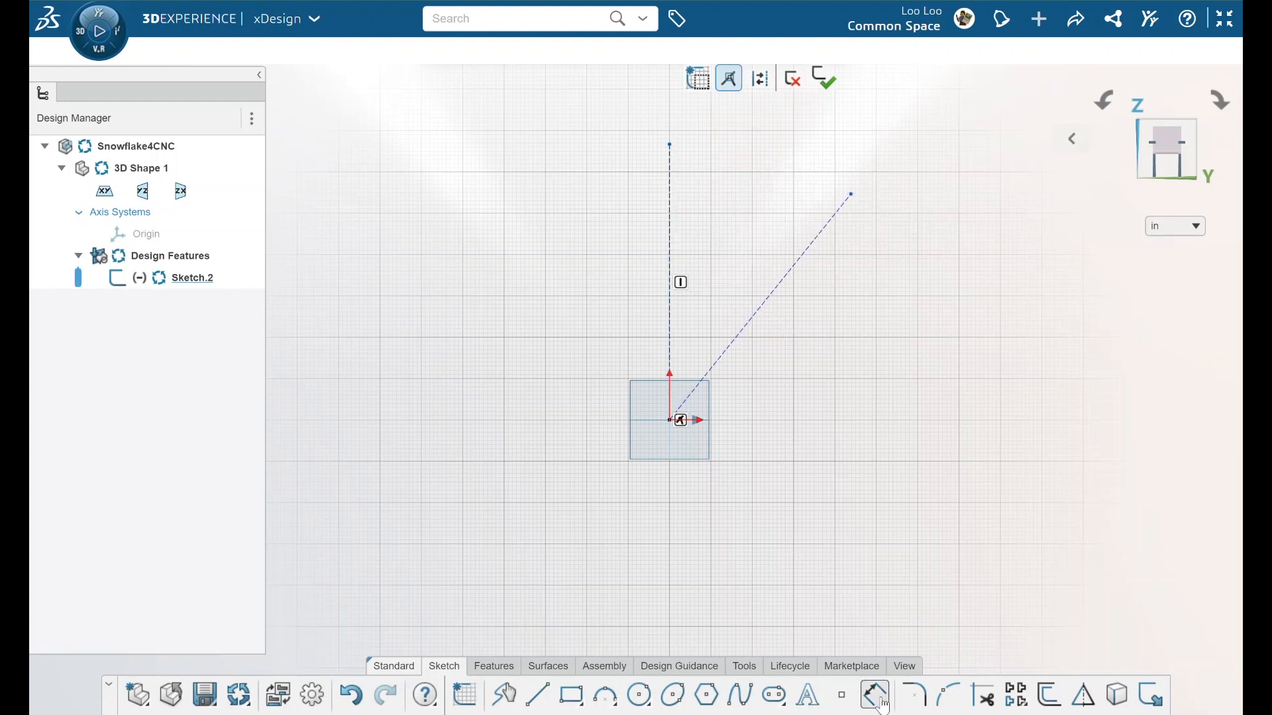
left_click(747, 337)
left_click(692, 419)
left_click(824, 351)
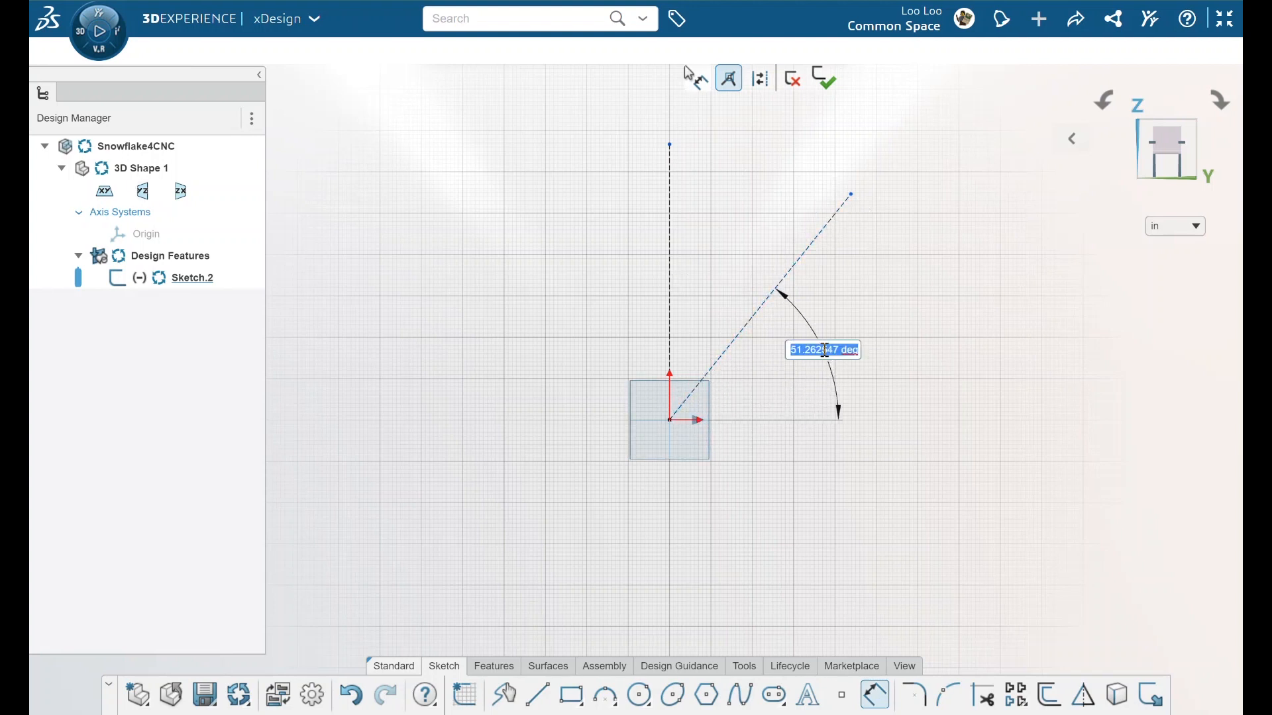
type("60")
key("Return")
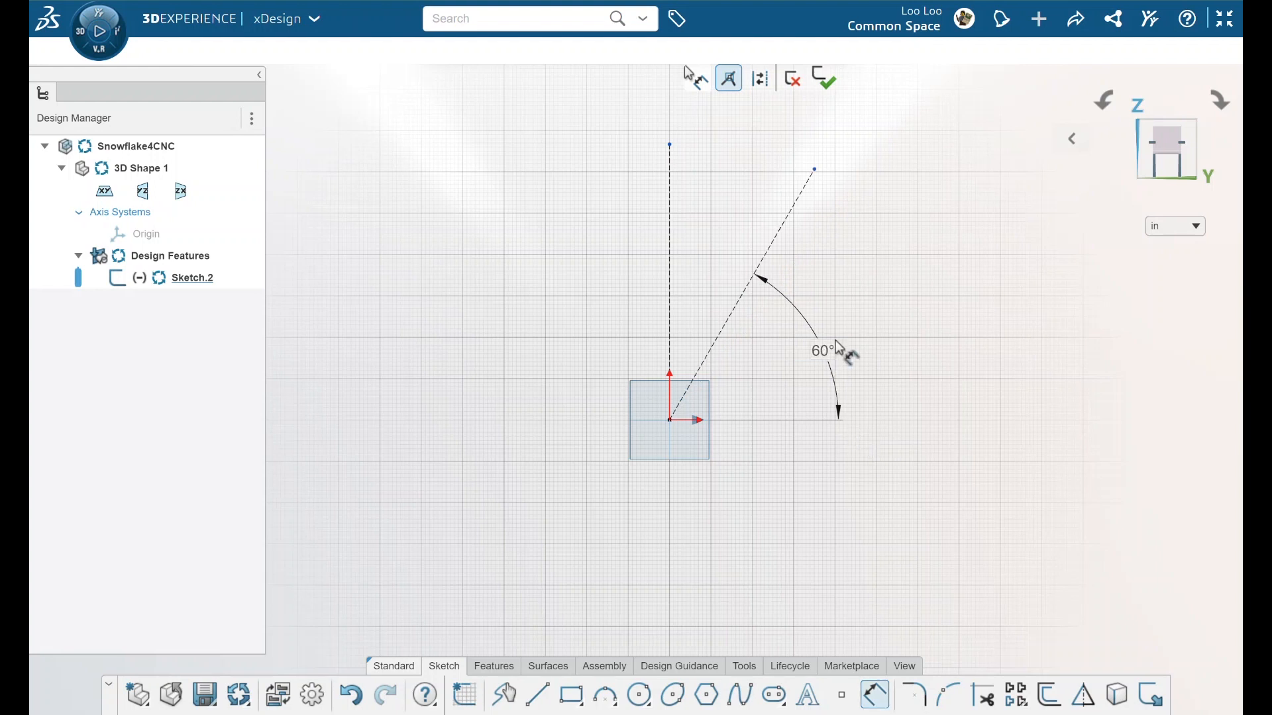
left_click_drag(838, 348, 727, 392)
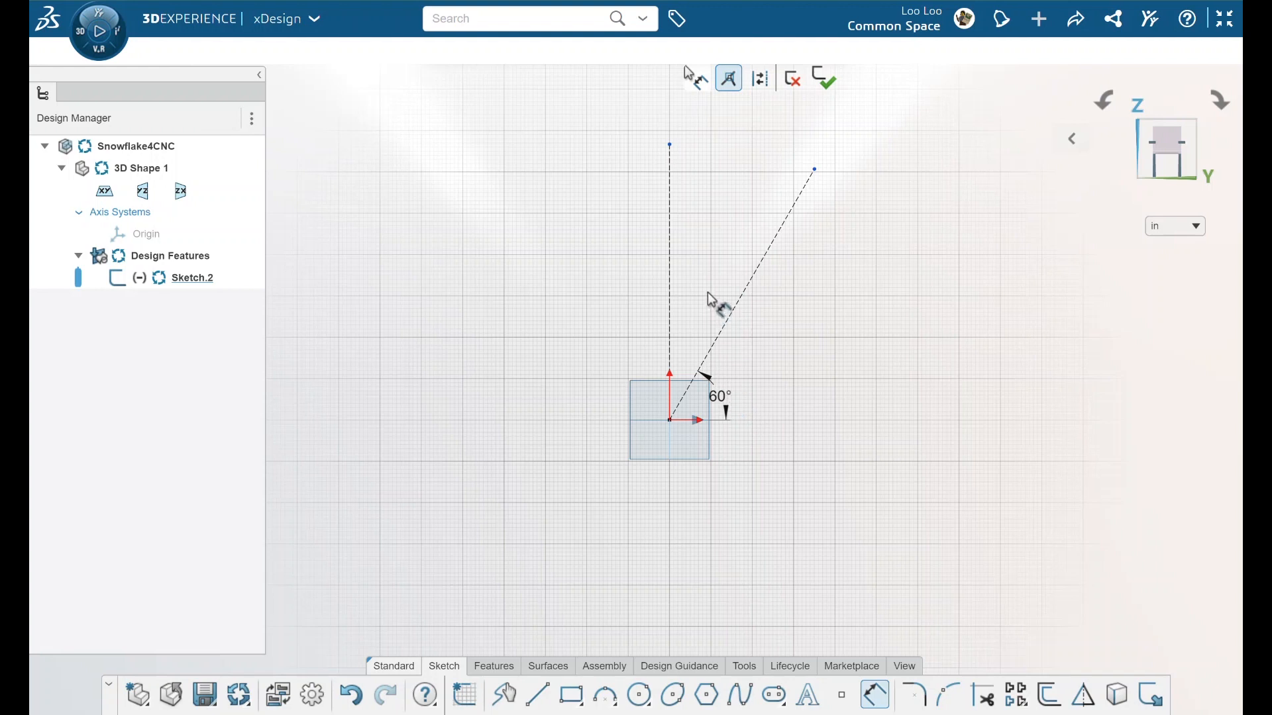
Draw a circle about 1.9 in in diameter, centred on the upper part of the vertical construction line.
scroll(669, 169, "up", 2)
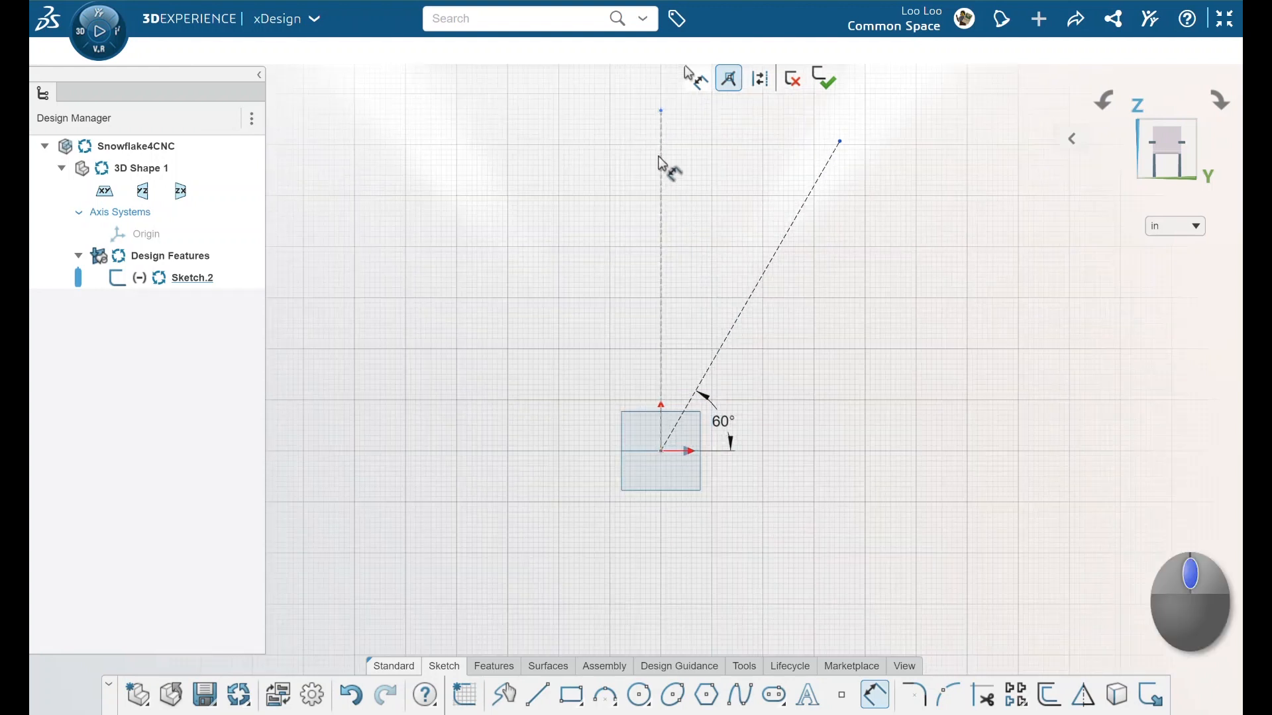
left_click(641, 698)
left_click(661, 192)
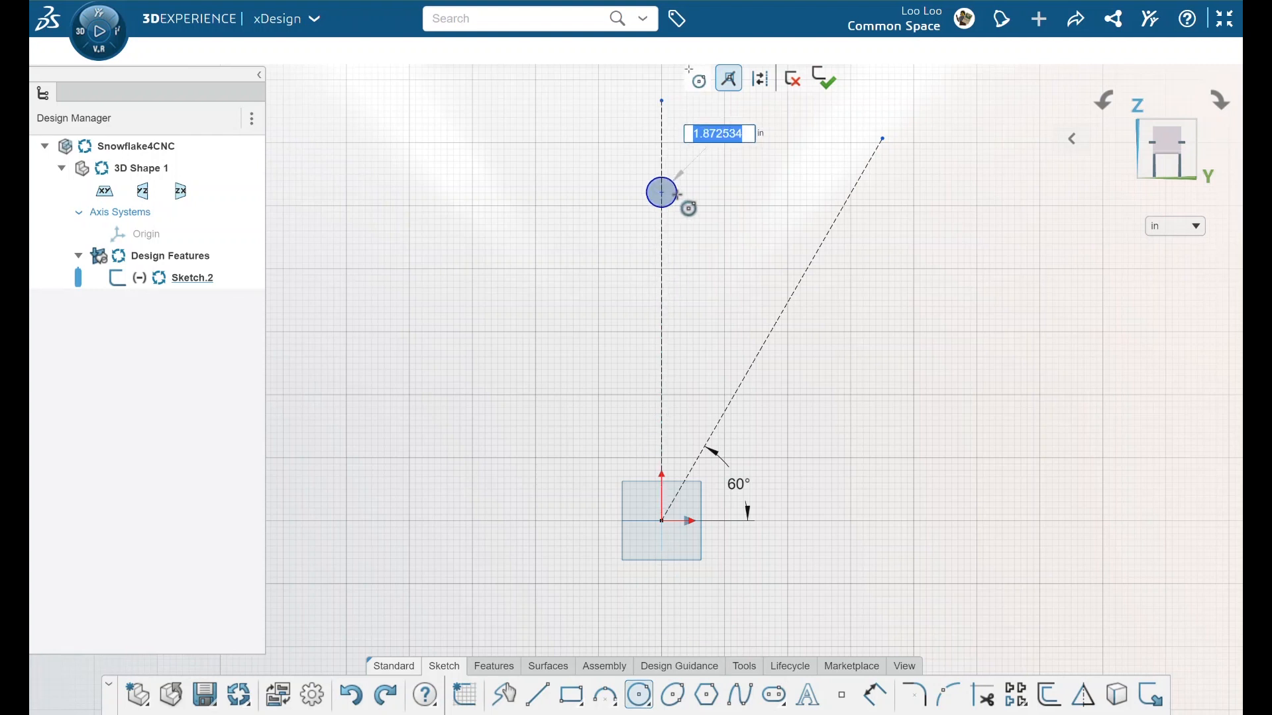
type("2.")
key("Return")
Draw two more circles of the same size as the first, one between the construction lines and one centred on the 60° line.
left_click(725, 230)
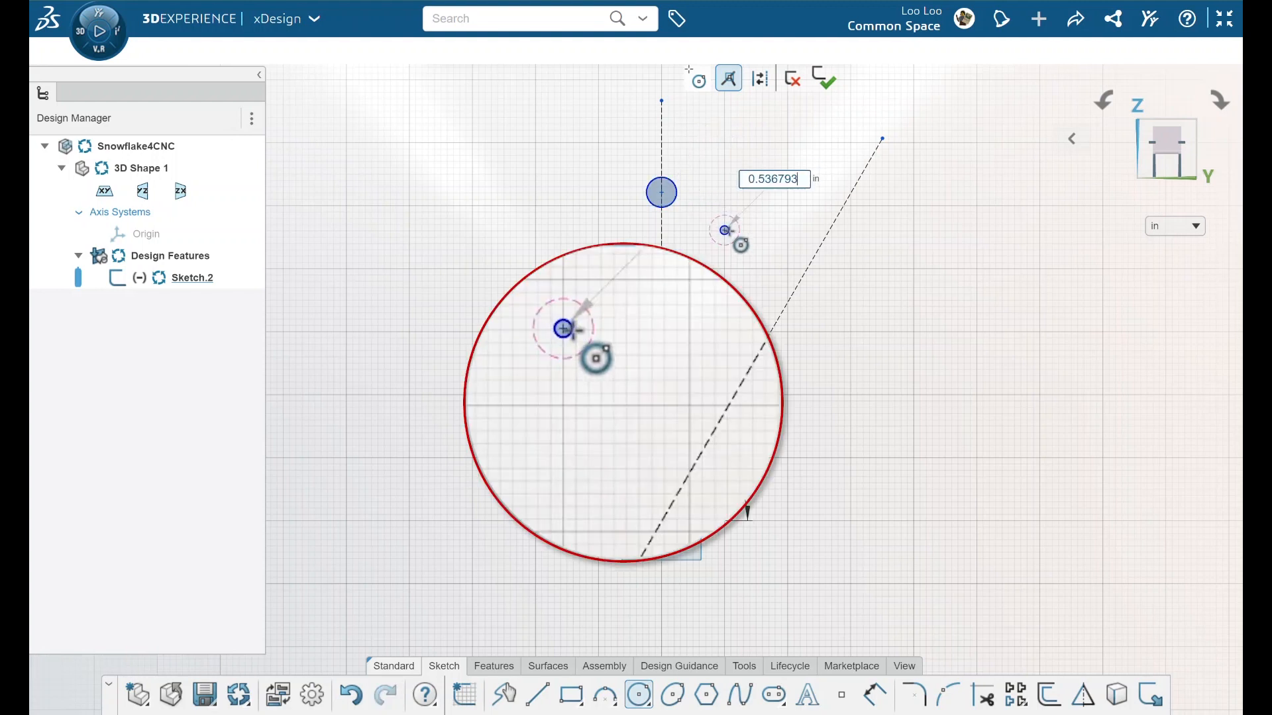
left_click(600, 348)
left_click(789, 301)
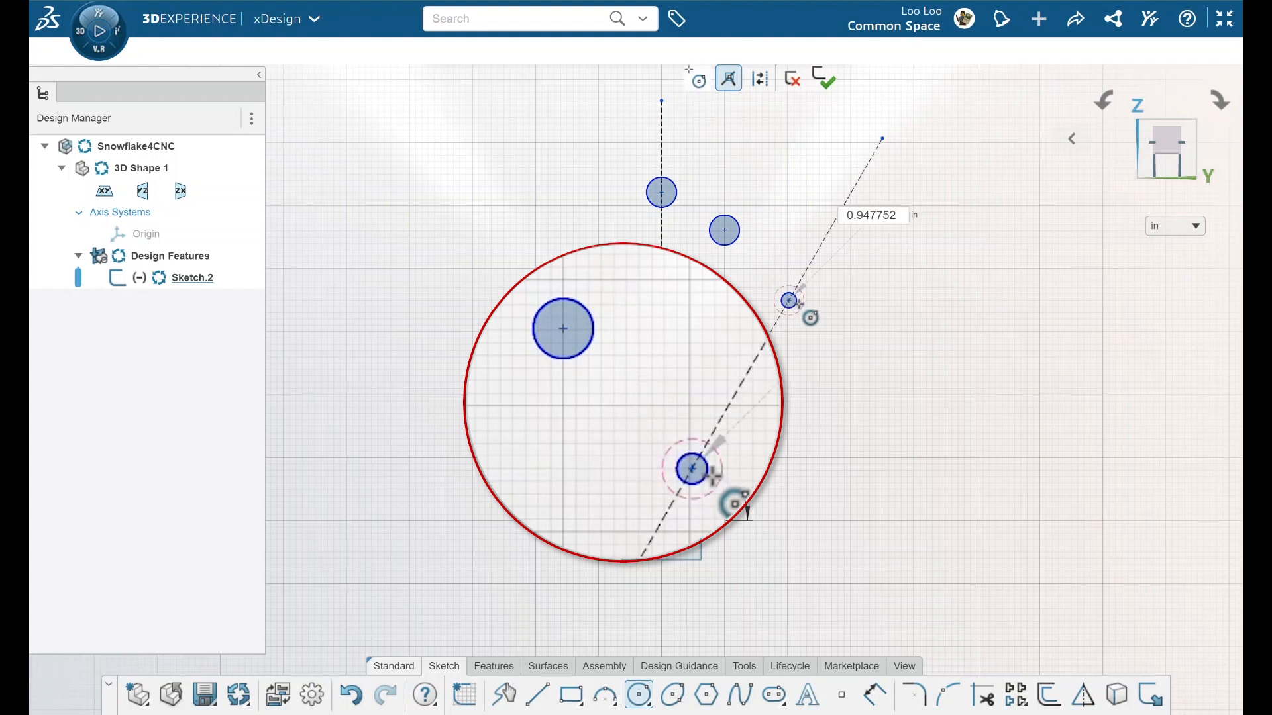
left_click(802, 311)
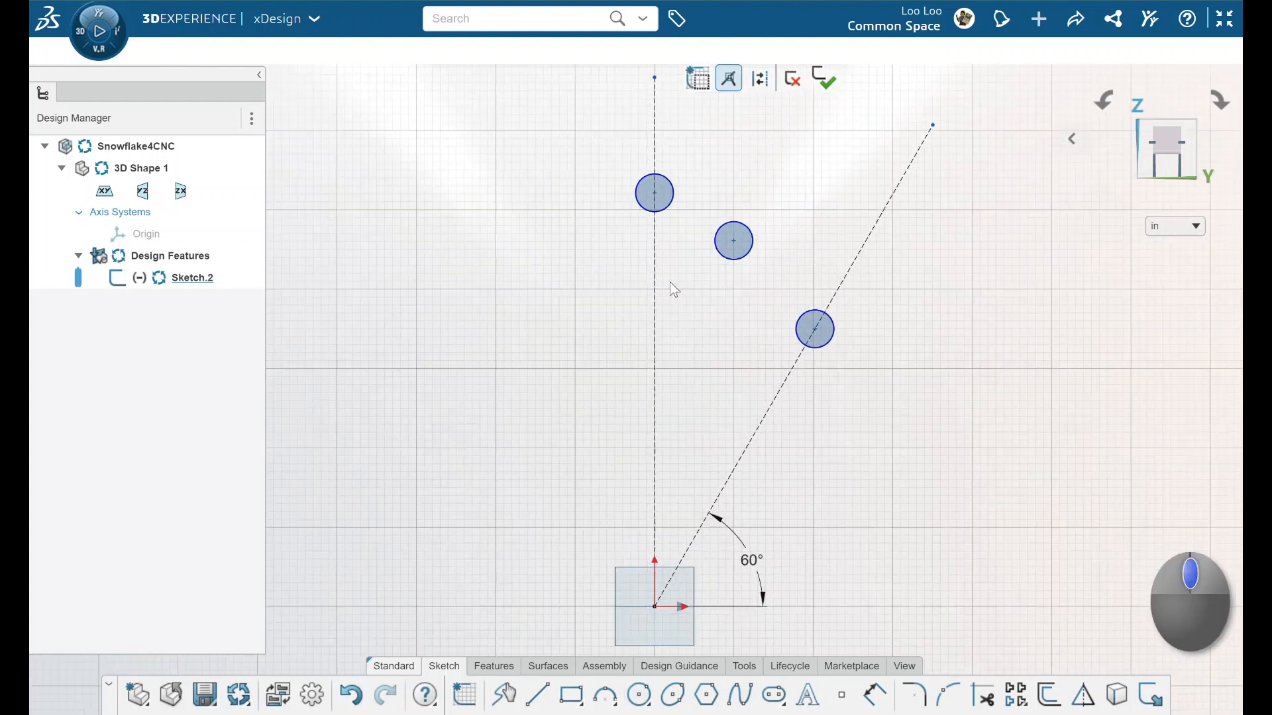
Draw a connected line profile from the top circle down about 13.9 in, via the 60° line, and back up the vertical line about 18.5 in.
key("l")
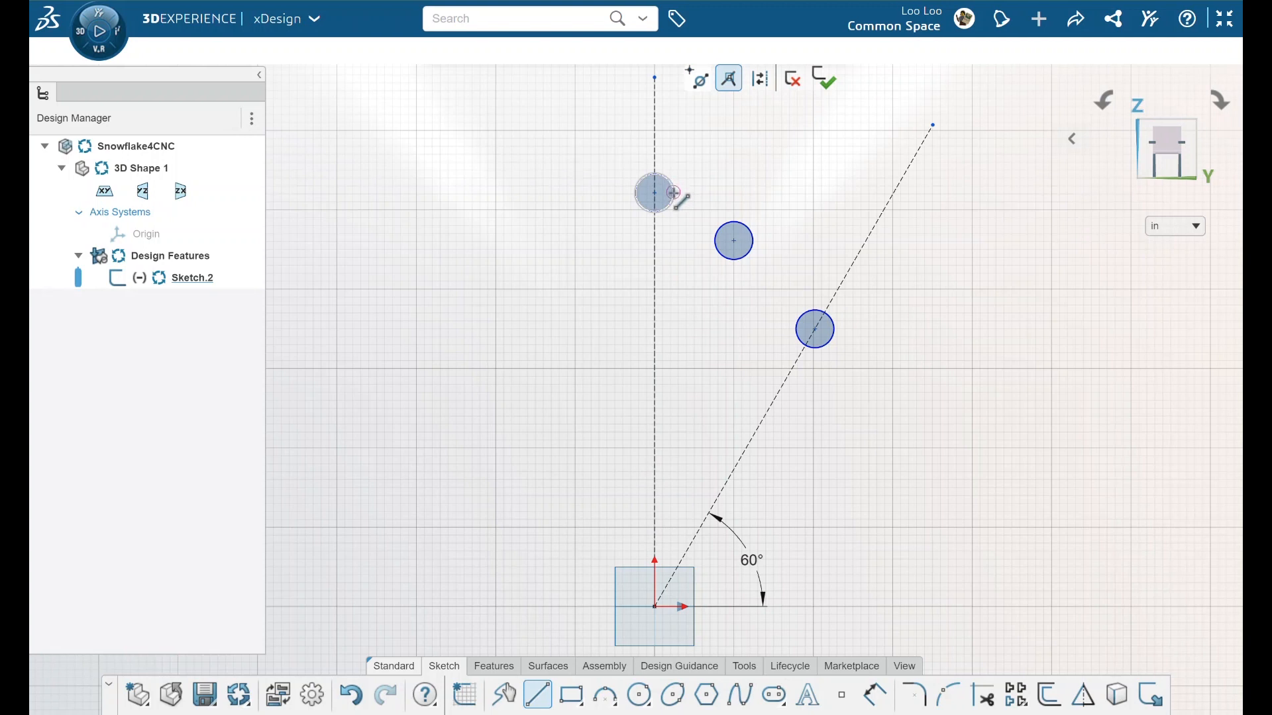
left_click(673, 195)
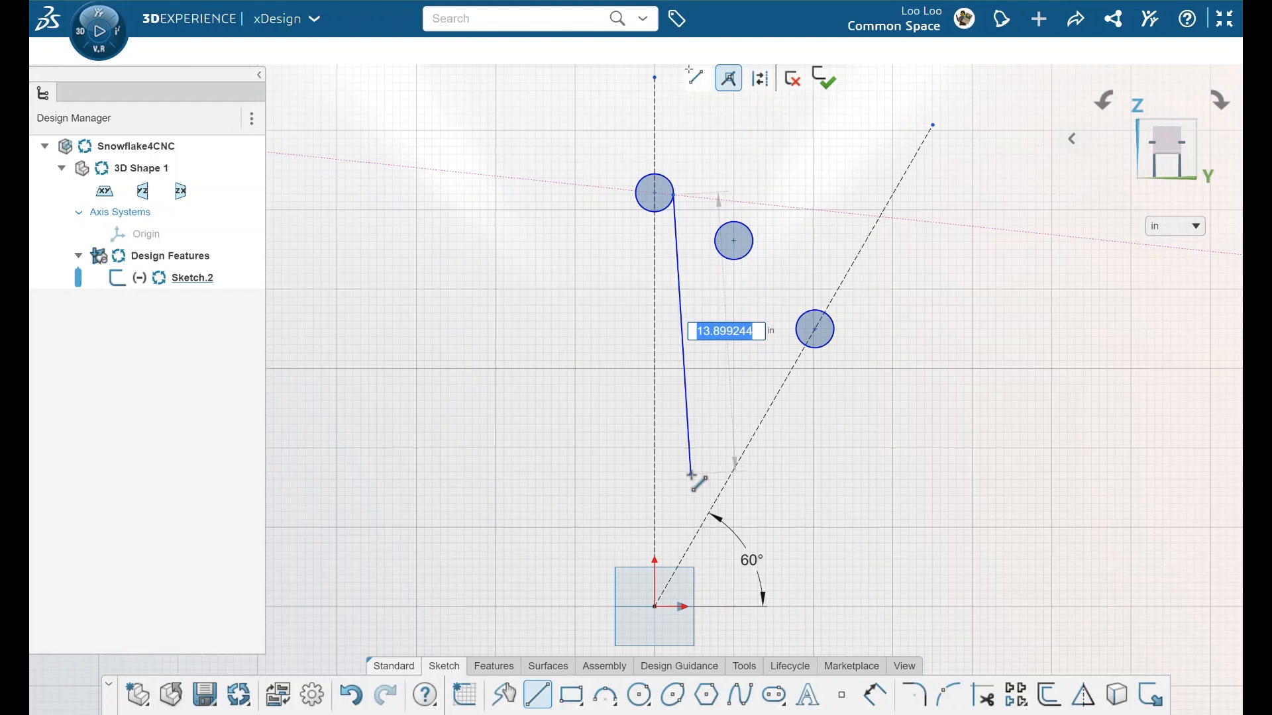
left_click(687, 479)
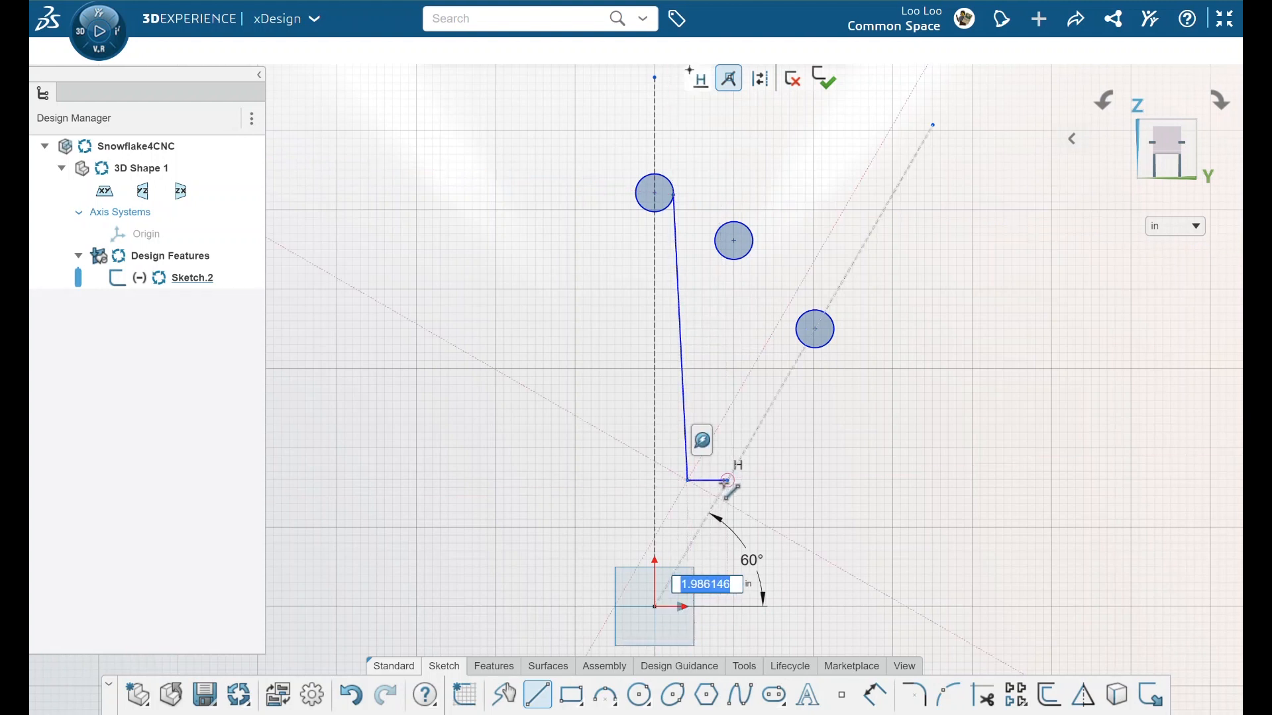
left_click(727, 479)
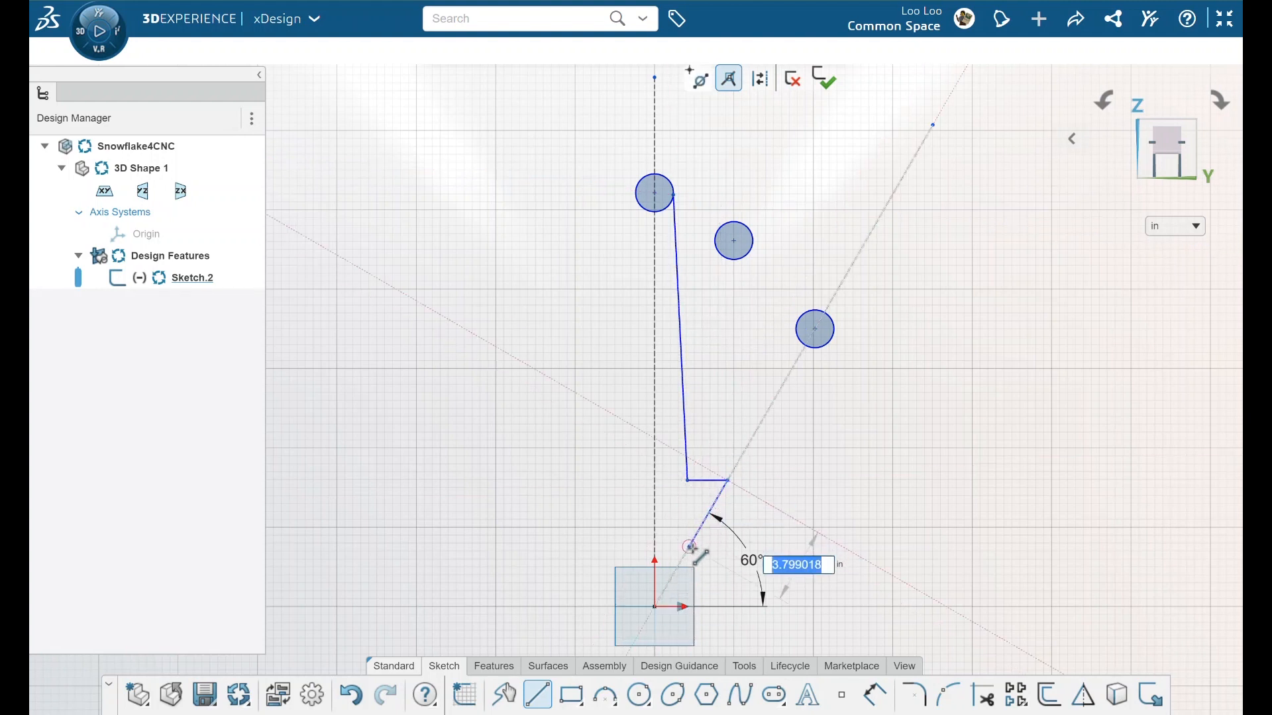
left_click(691, 547)
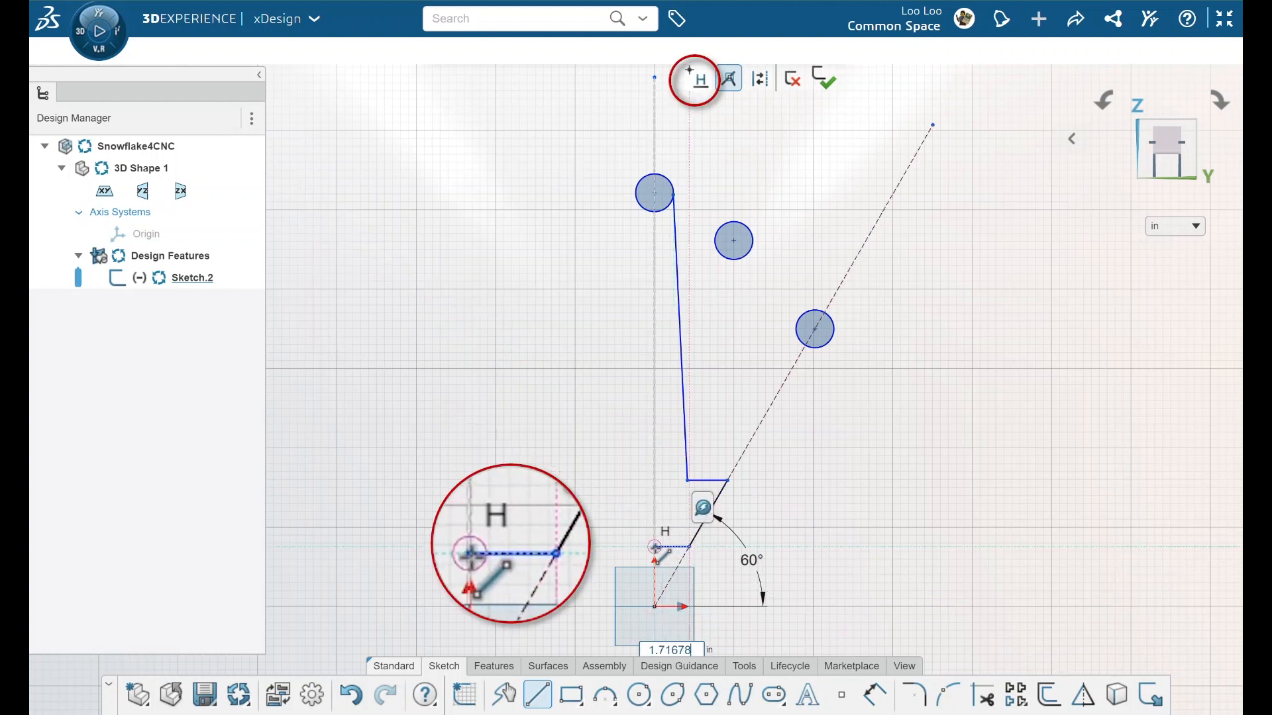
left_click(654, 478)
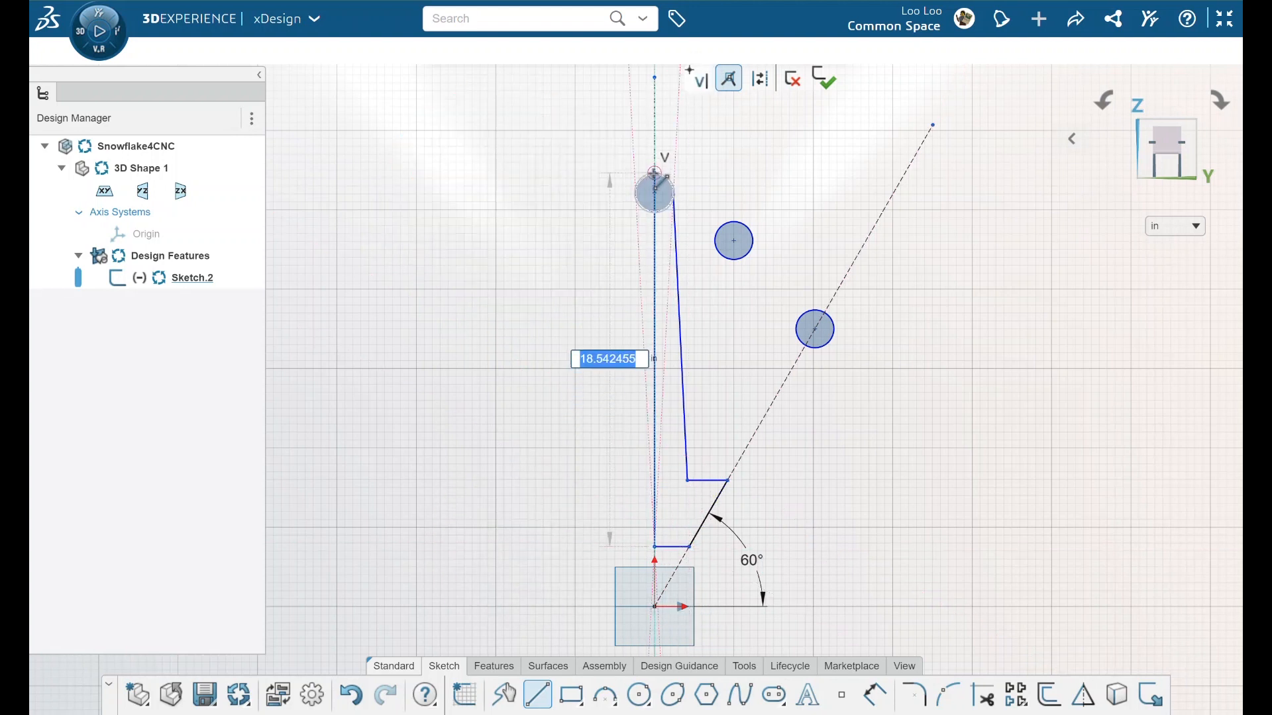
left_click(655, 174)
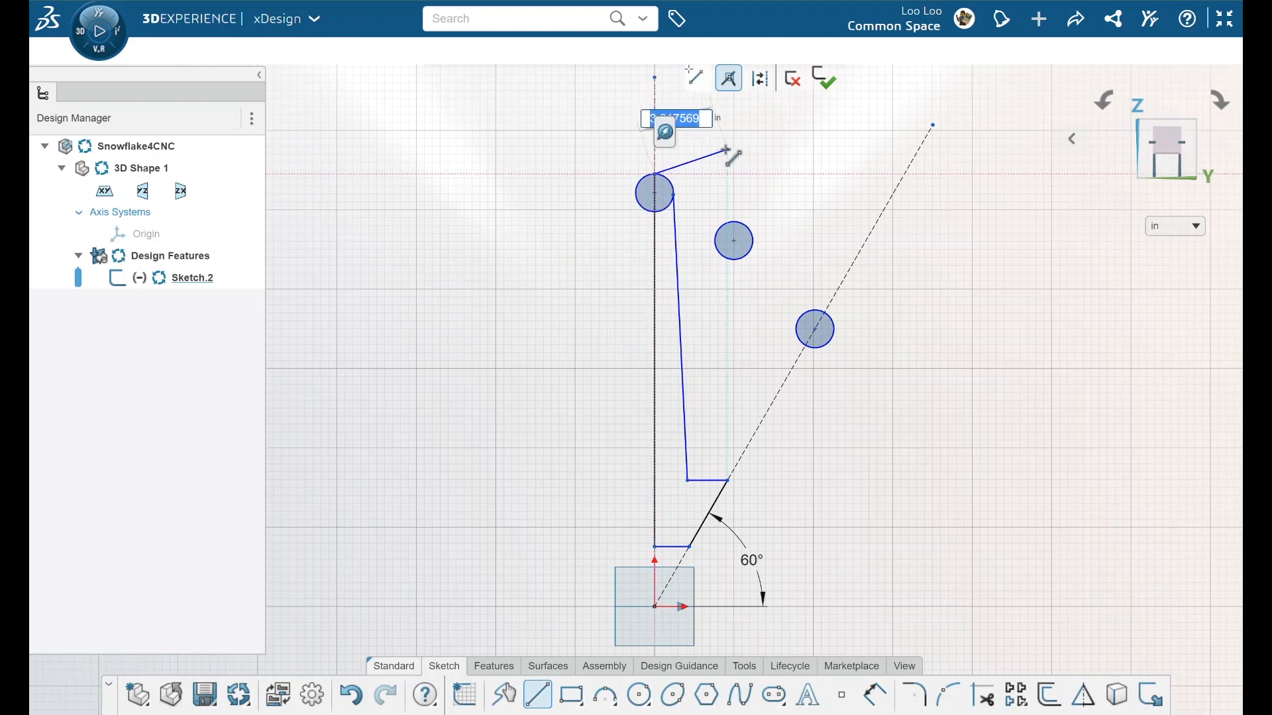
key("Escape")
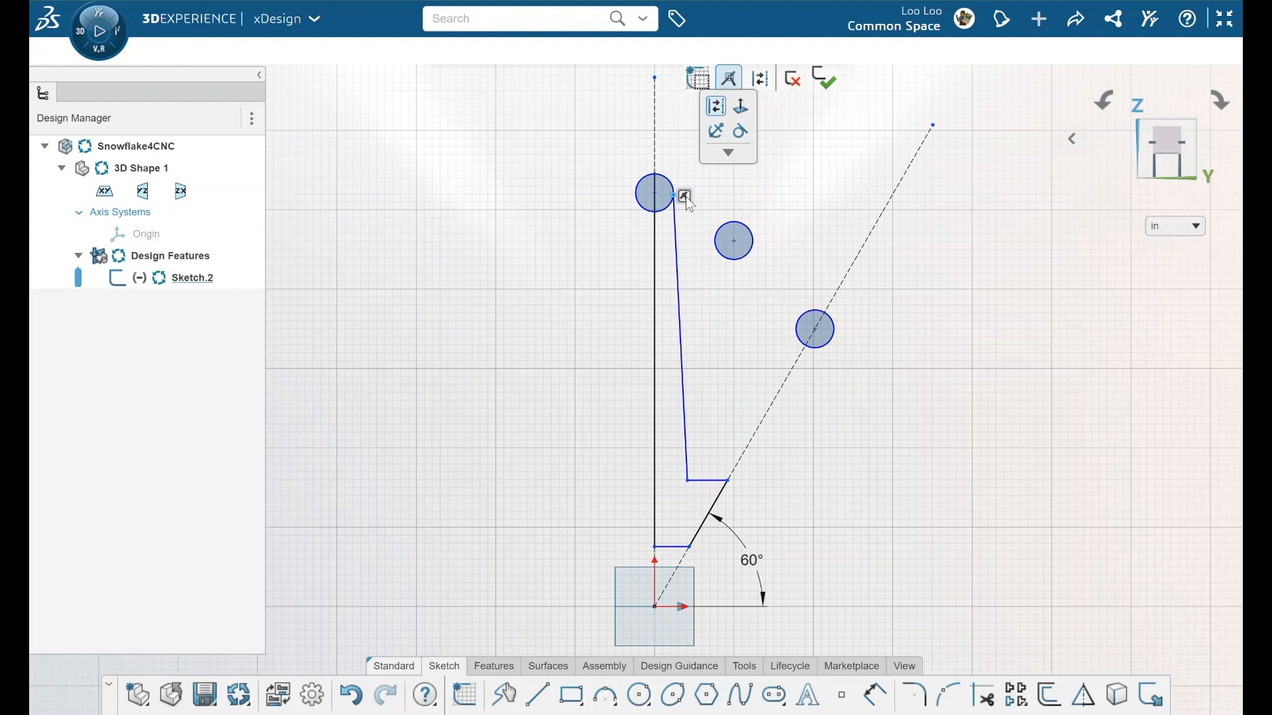
Make the profile's long slanted line tangent to the top circle.
scroll(686, 197, "up", 2)
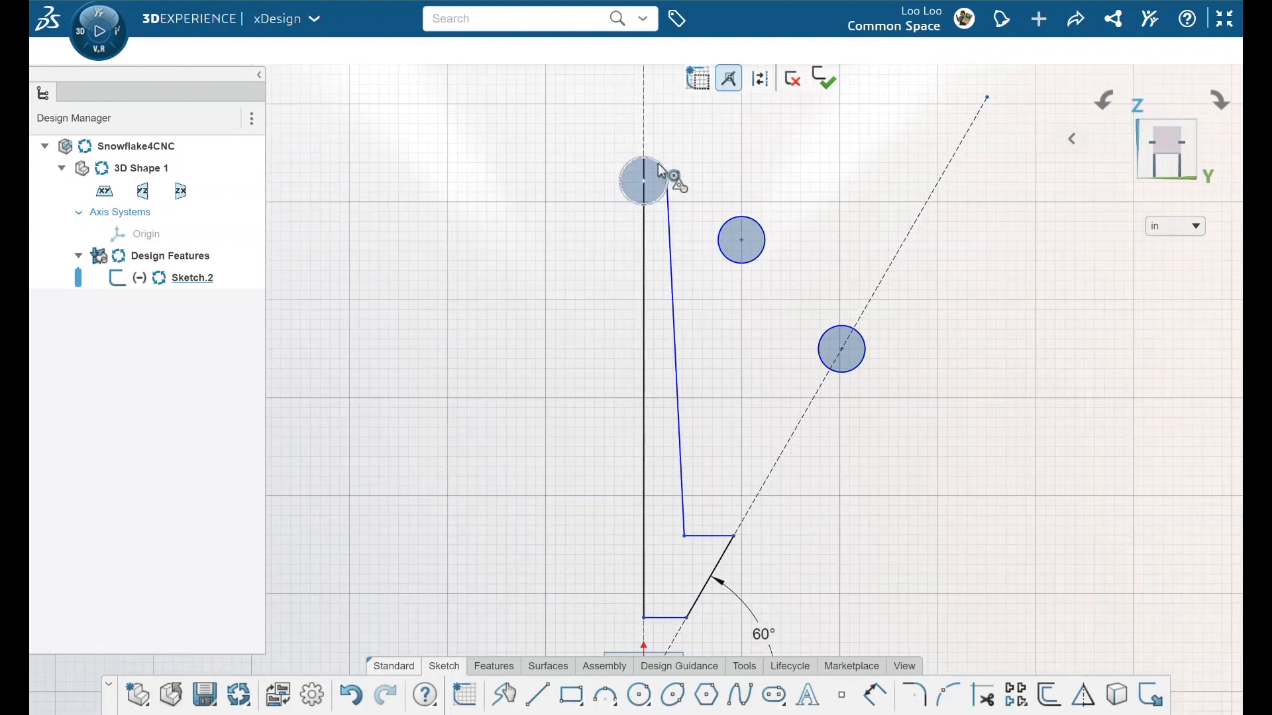
left_click(658, 171)
left_click(671, 219)
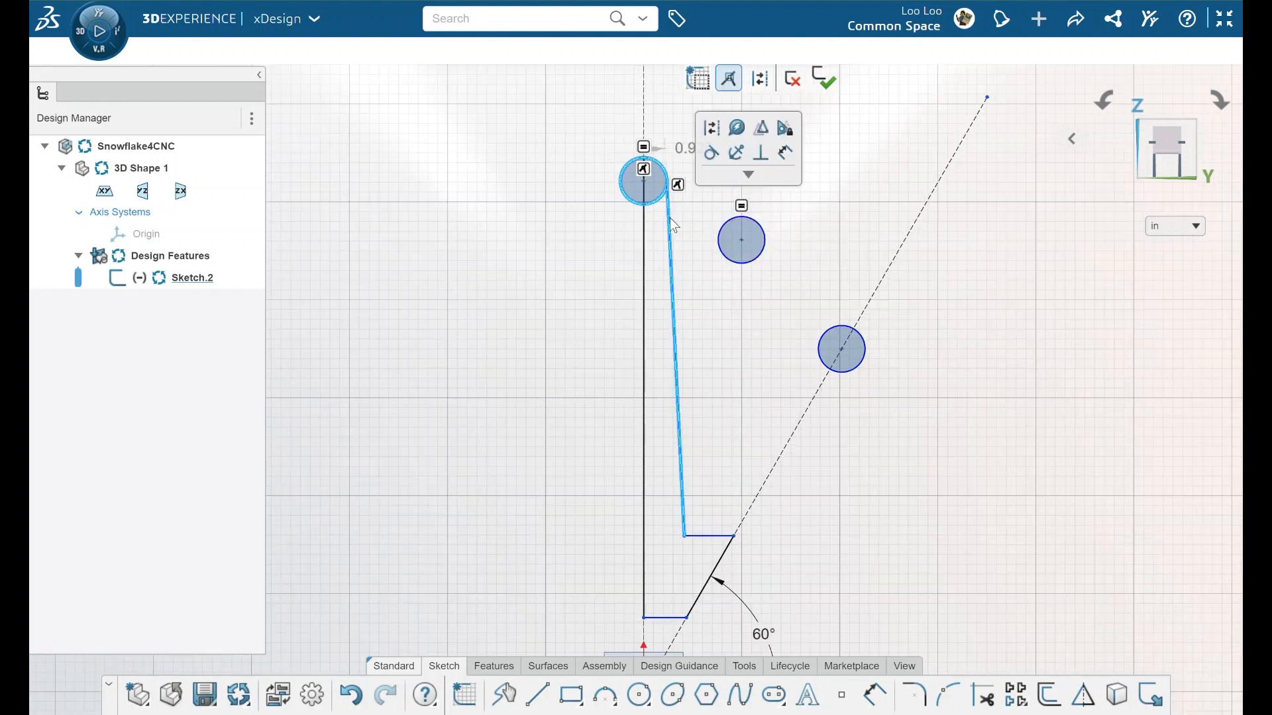
left_click(711, 155)
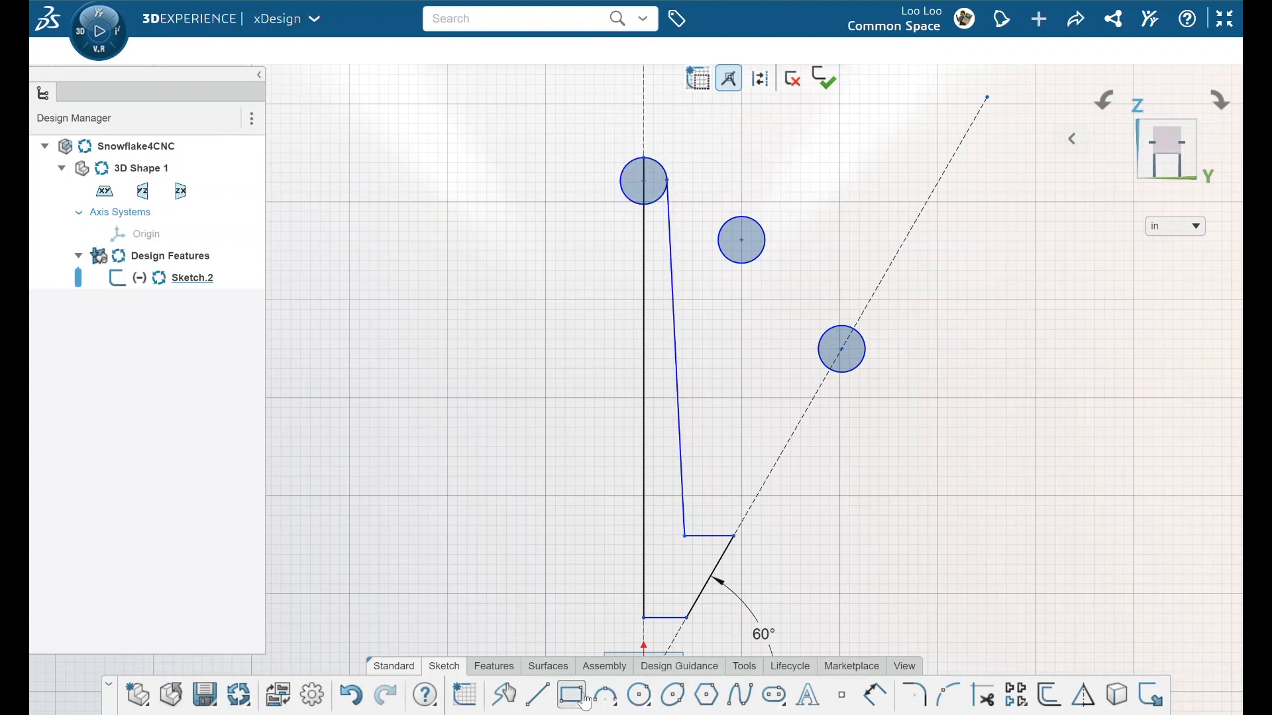
Draw two separate lines from the centres of the middle and lower circles to the vertical line, the upper one about 5.5 in long.
left_click(538, 694)
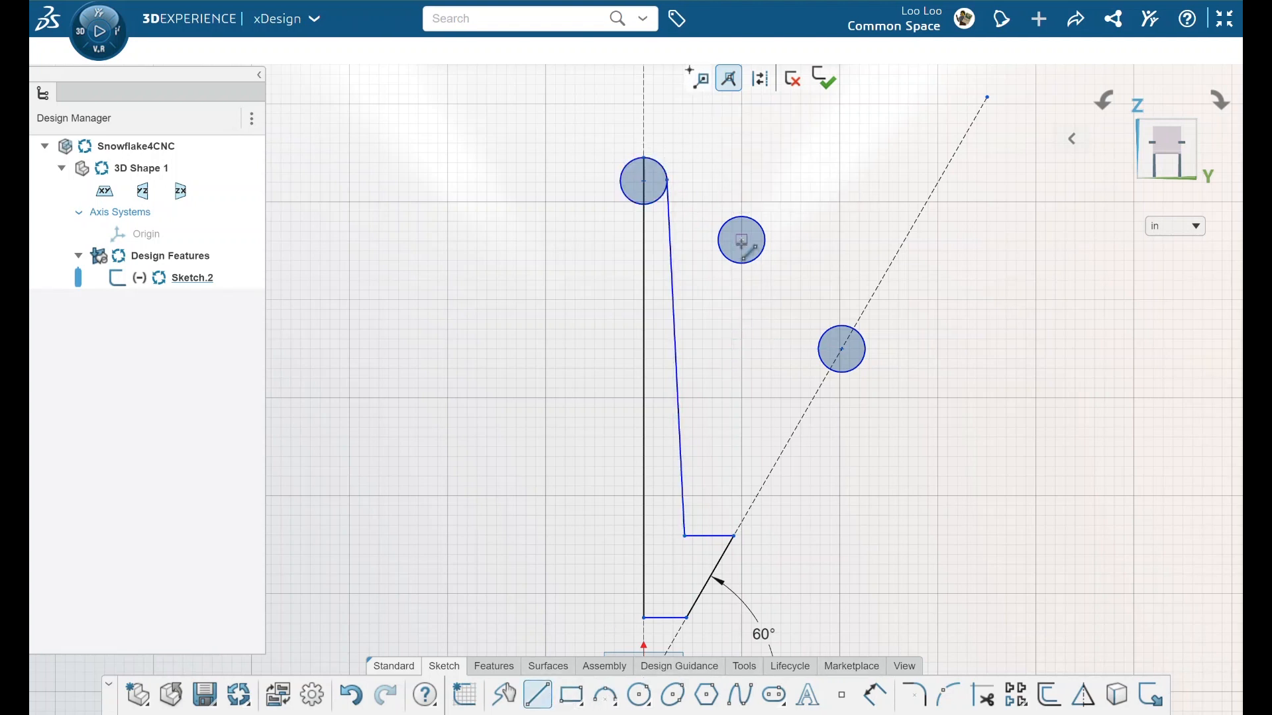
left_click(741, 240)
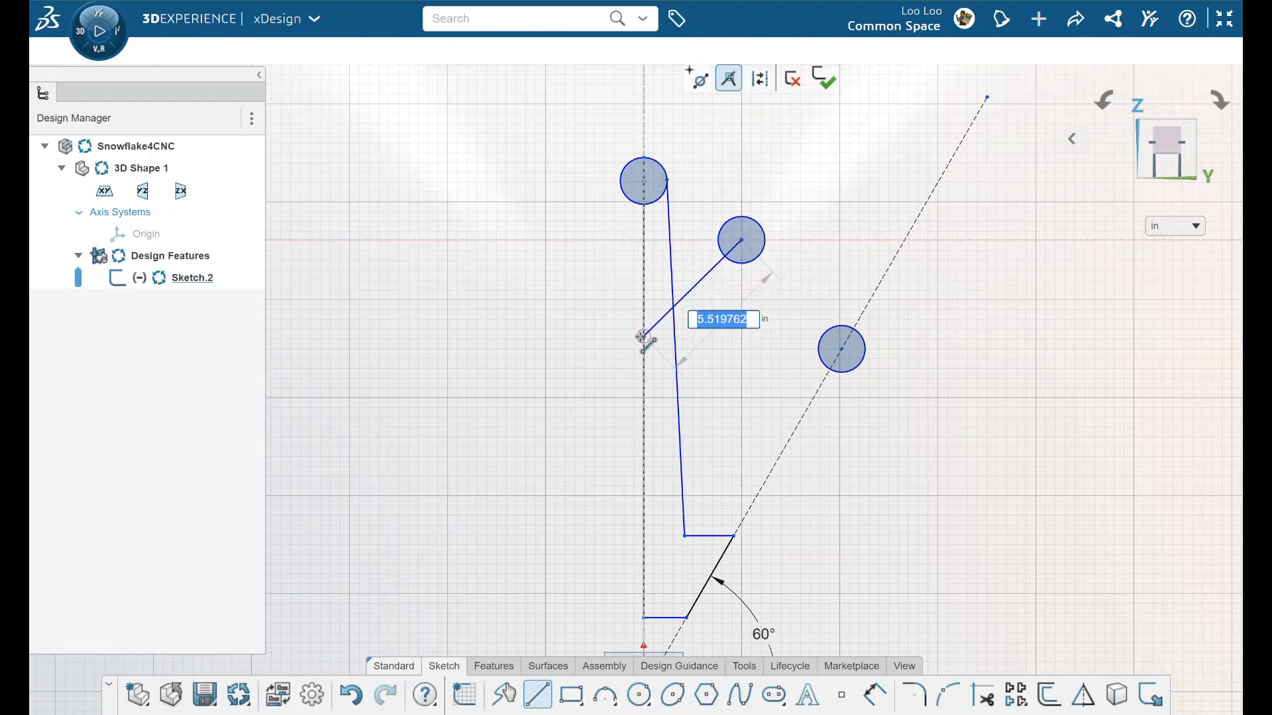
left_click(643, 337)
key("Escape")
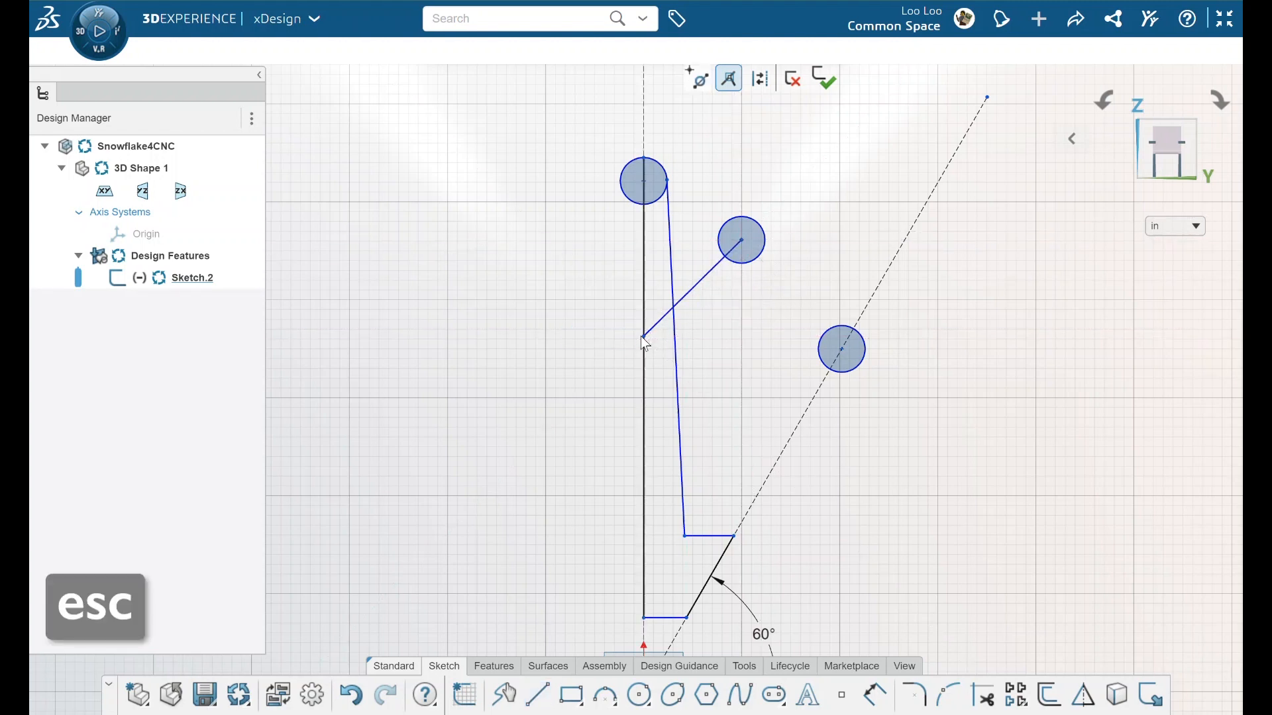
left_click(537, 696)
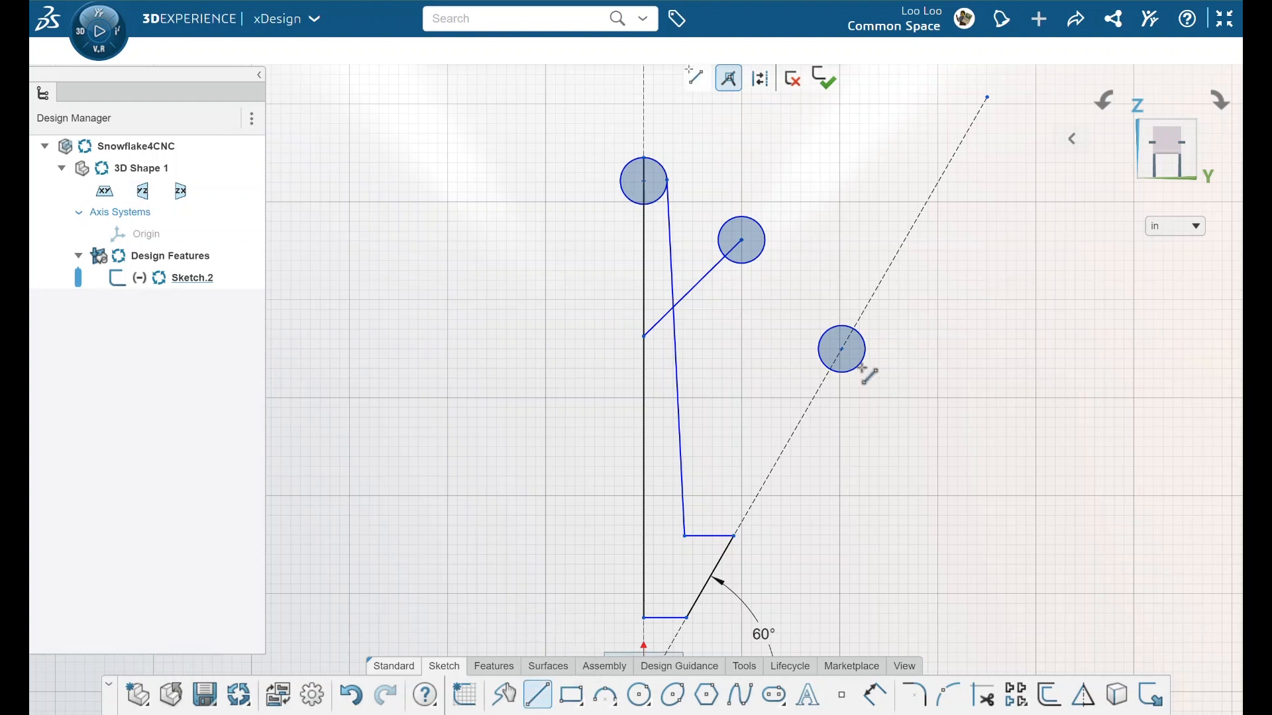
left_click(842, 349)
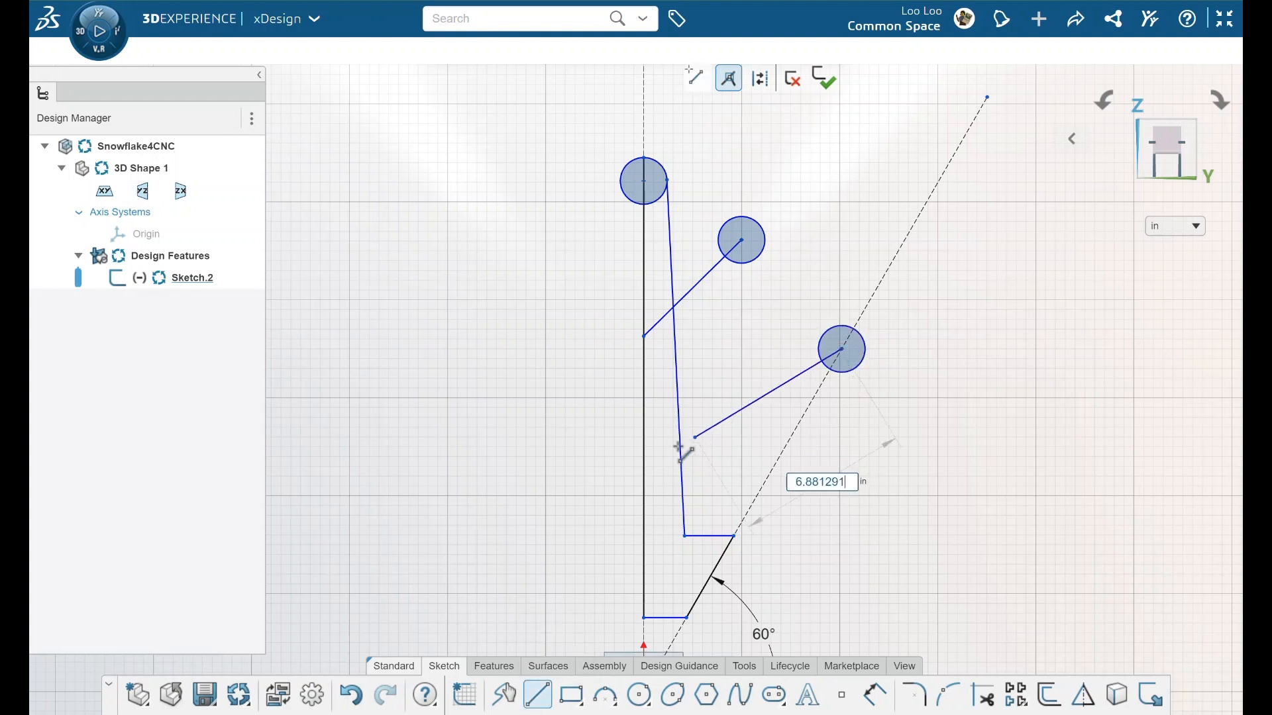
left_click(644, 474)
key("Escape")
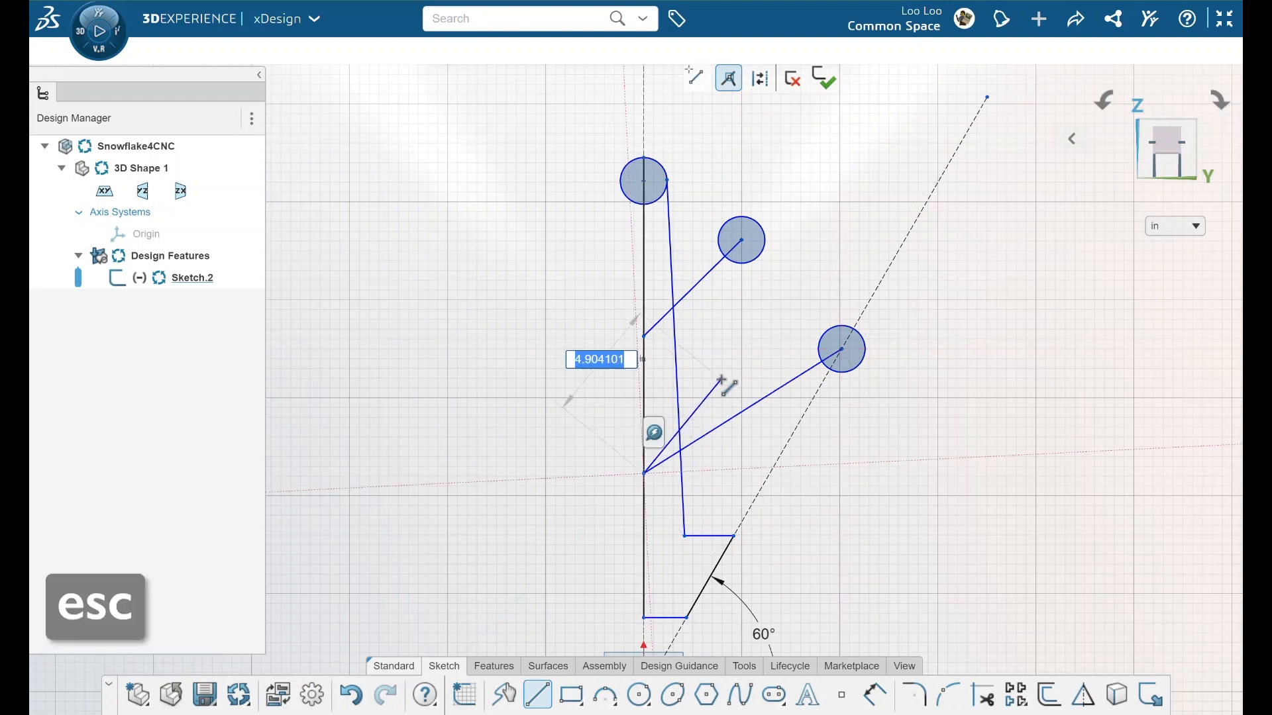
Convert the two lines from the circle centres to construction geometry and make them parallel.
left_click(772, 391)
left_click(705, 281, "ctrl")
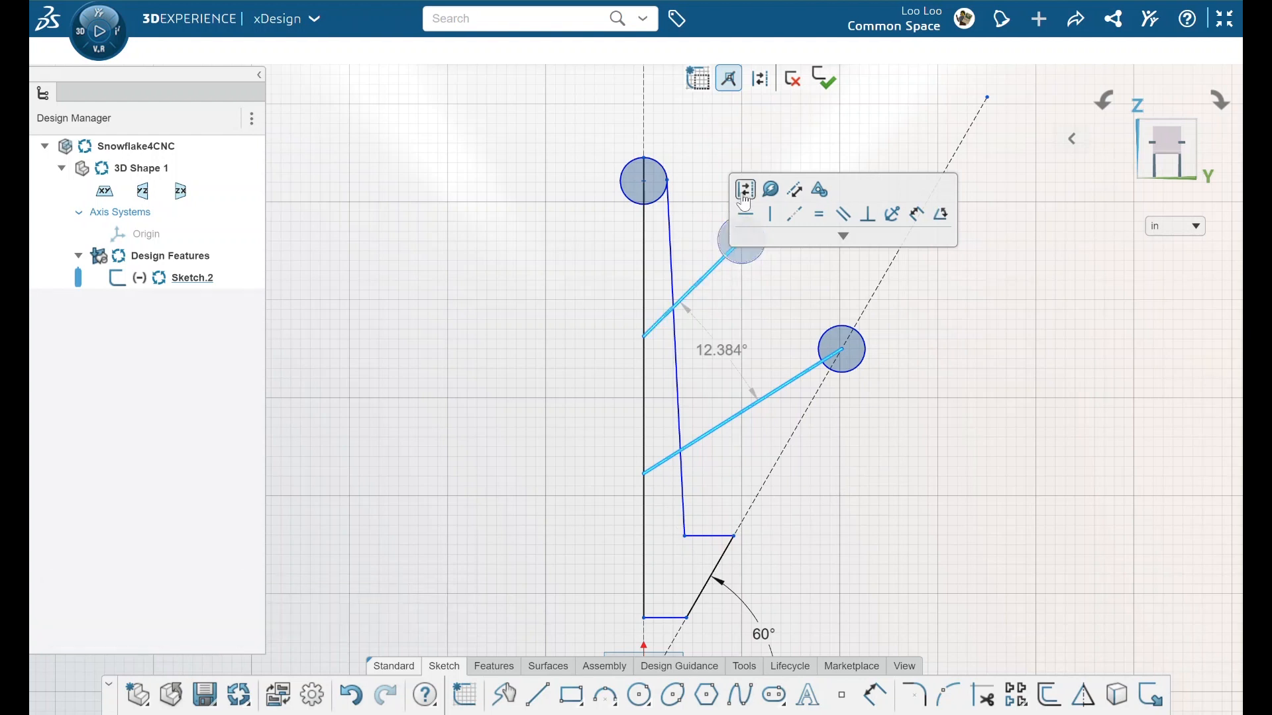
left_click(744, 195)
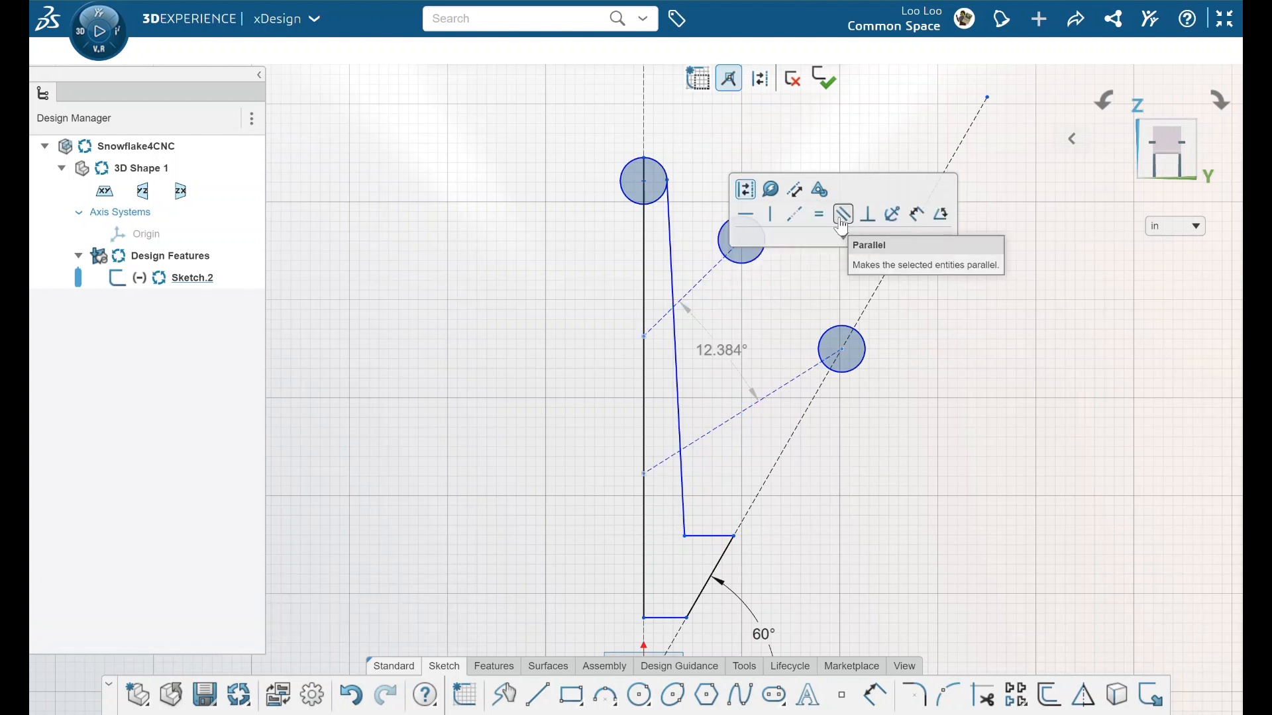
left_click(841, 215)
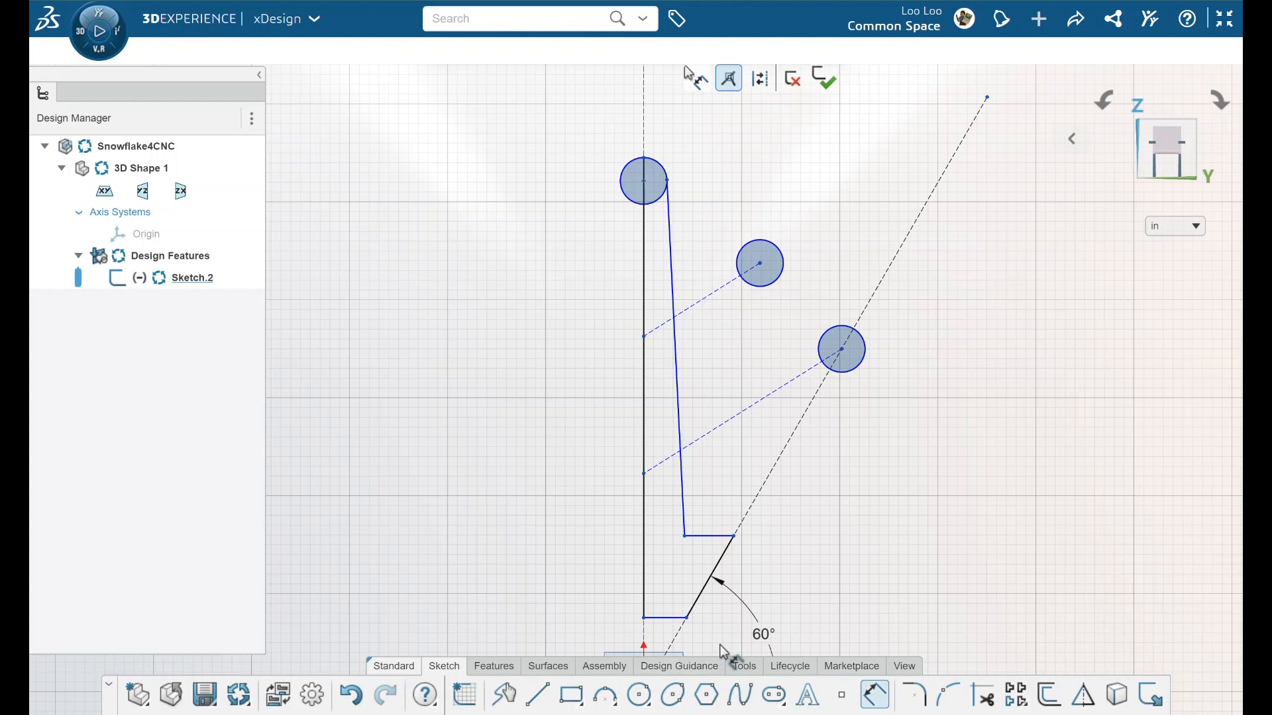
Dimension the lower construction line's foot on the vertical line at 7.5 in above the origin.
middle_click_drag(644, 475, 651, 405, "ctrl")
scroll(651, 405, "down", 1)
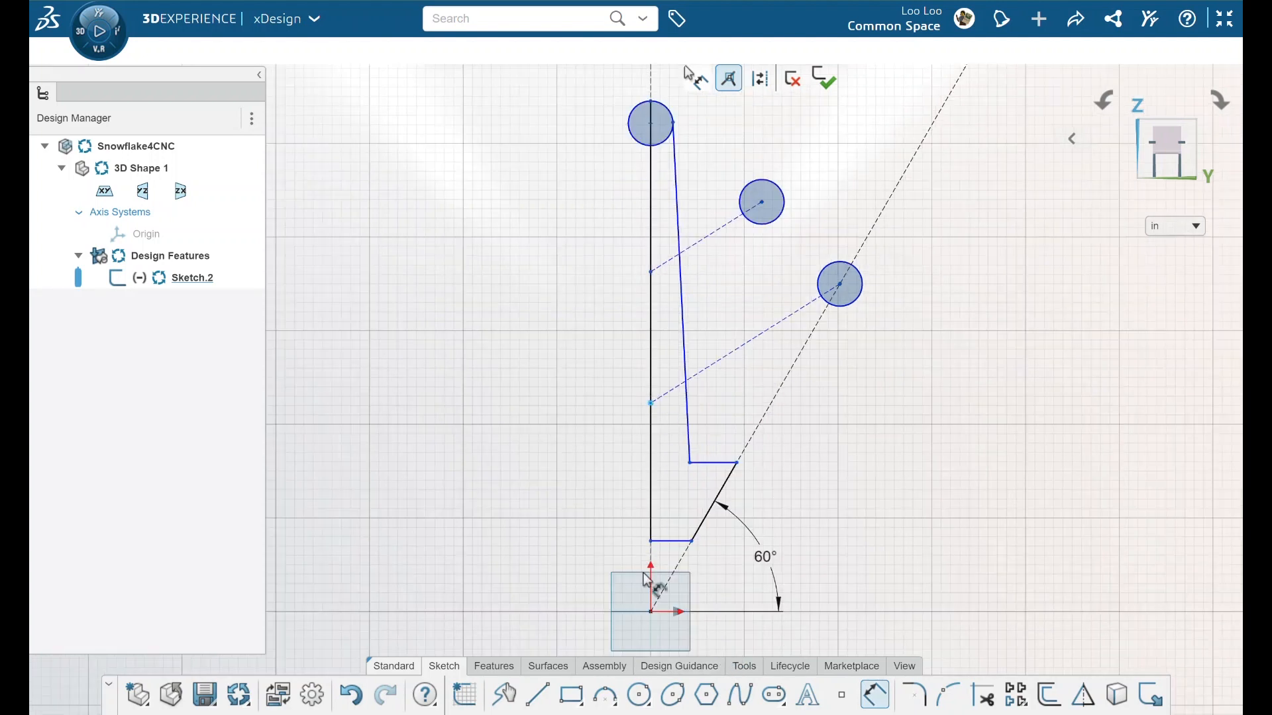
left_click(651, 612)
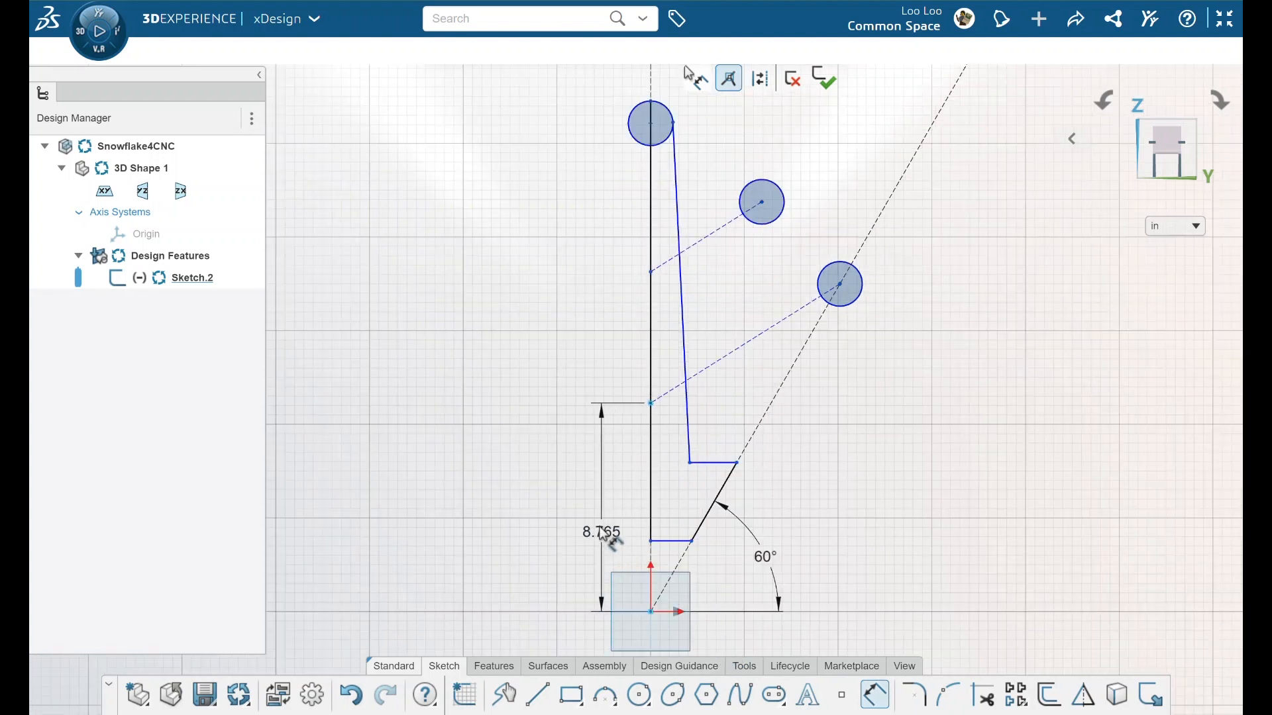
left_click(599, 516)
type("7")
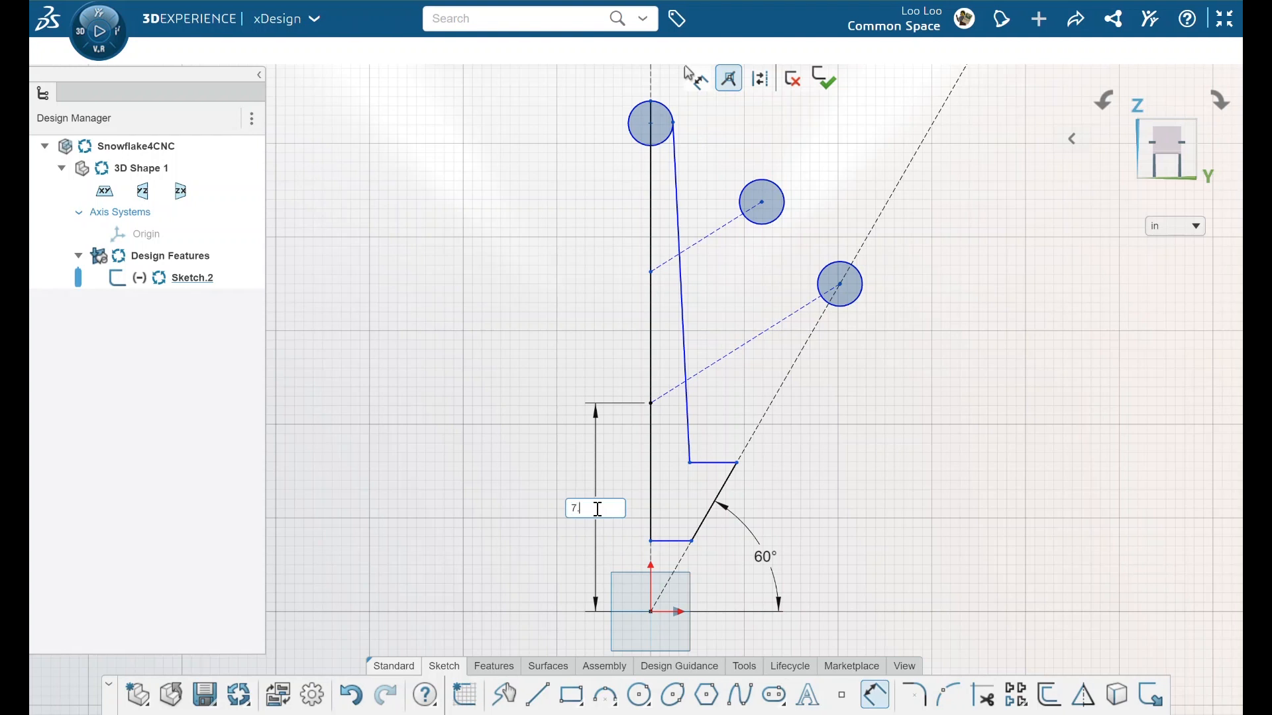
type(".5")
key("Return")
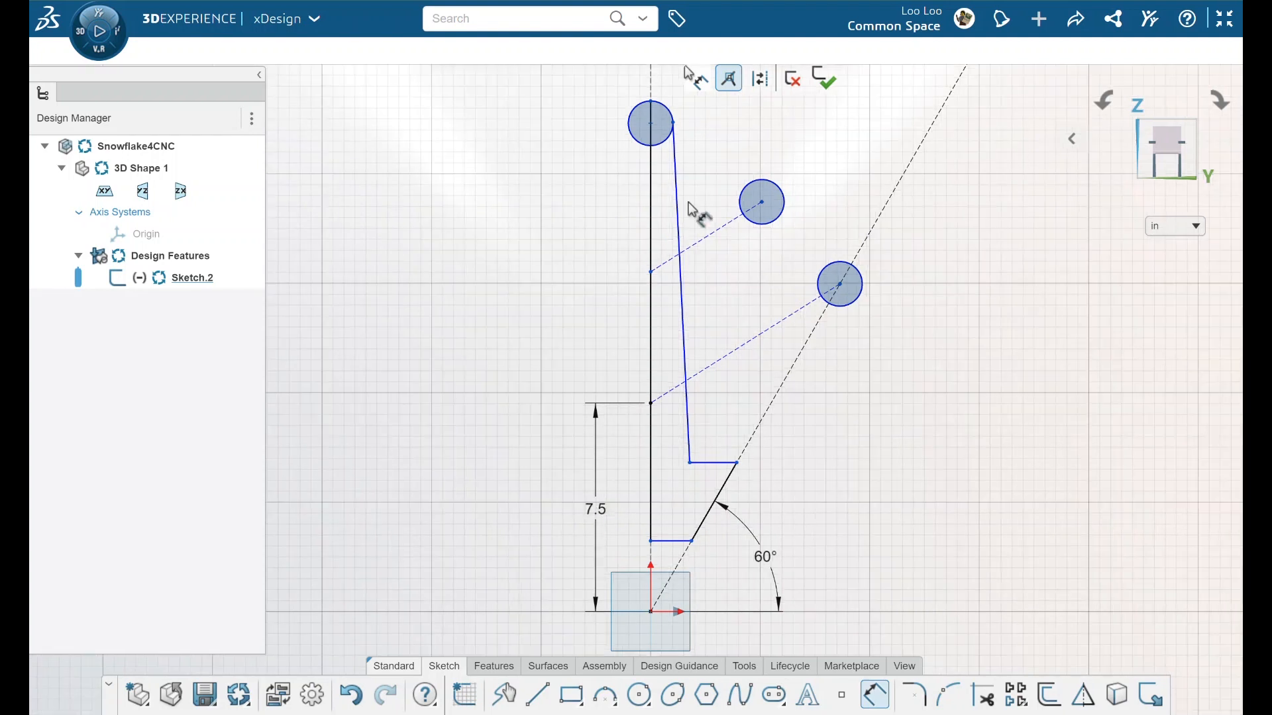
Dimension the height from the origin to the uppermost point of the top circle as 19.5 in.
left_click(650, 123)
left_click(650, 611)
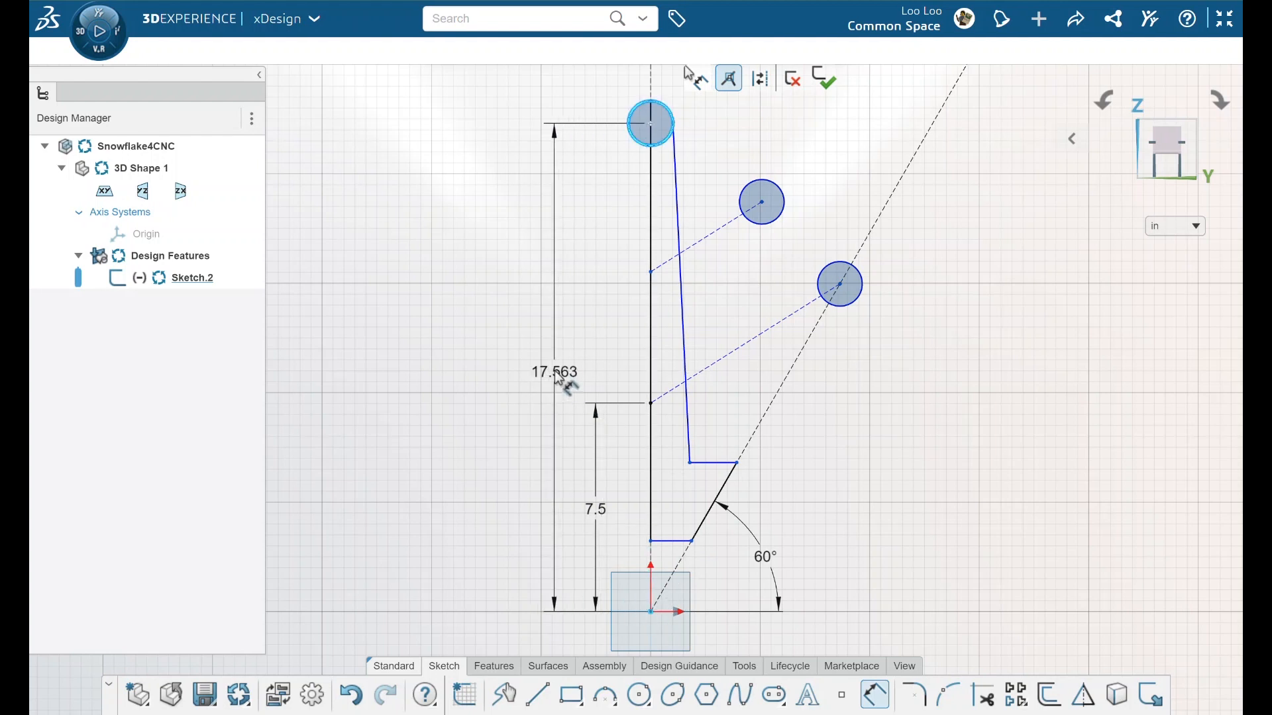
left_click(512, 345)
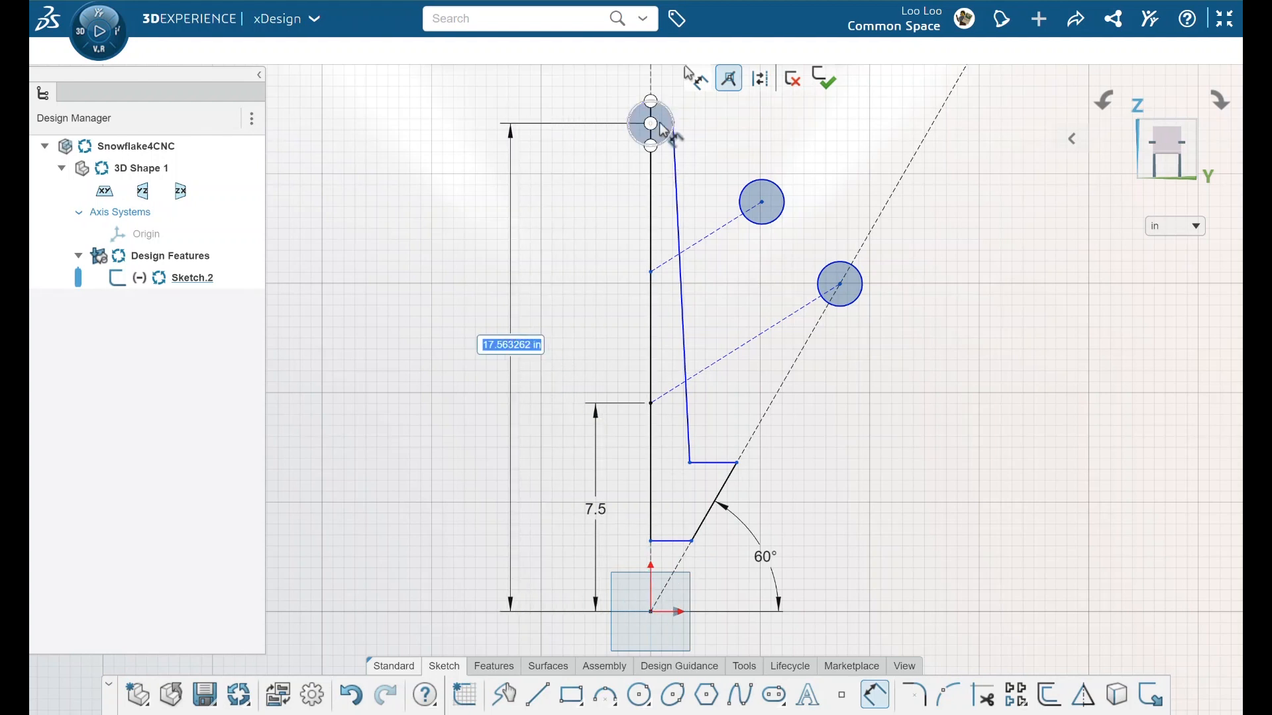
left_click(651, 102)
type("1")
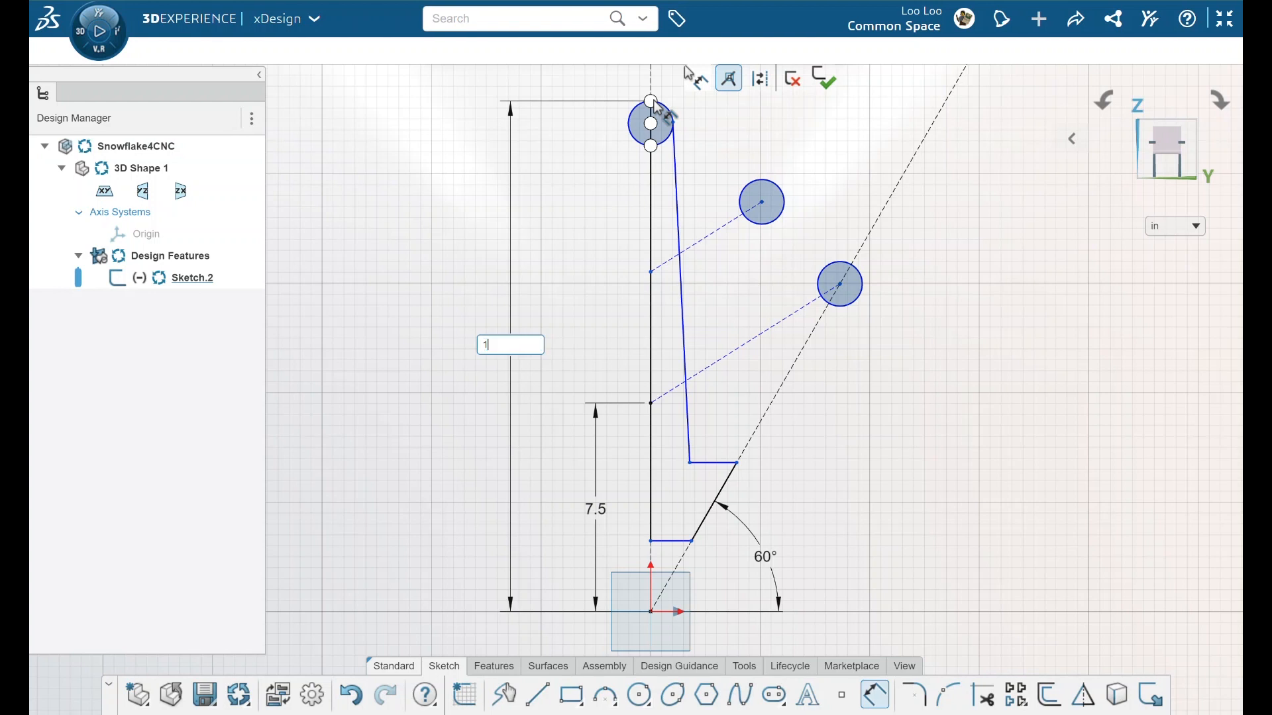
type("9.5")
key("Return")
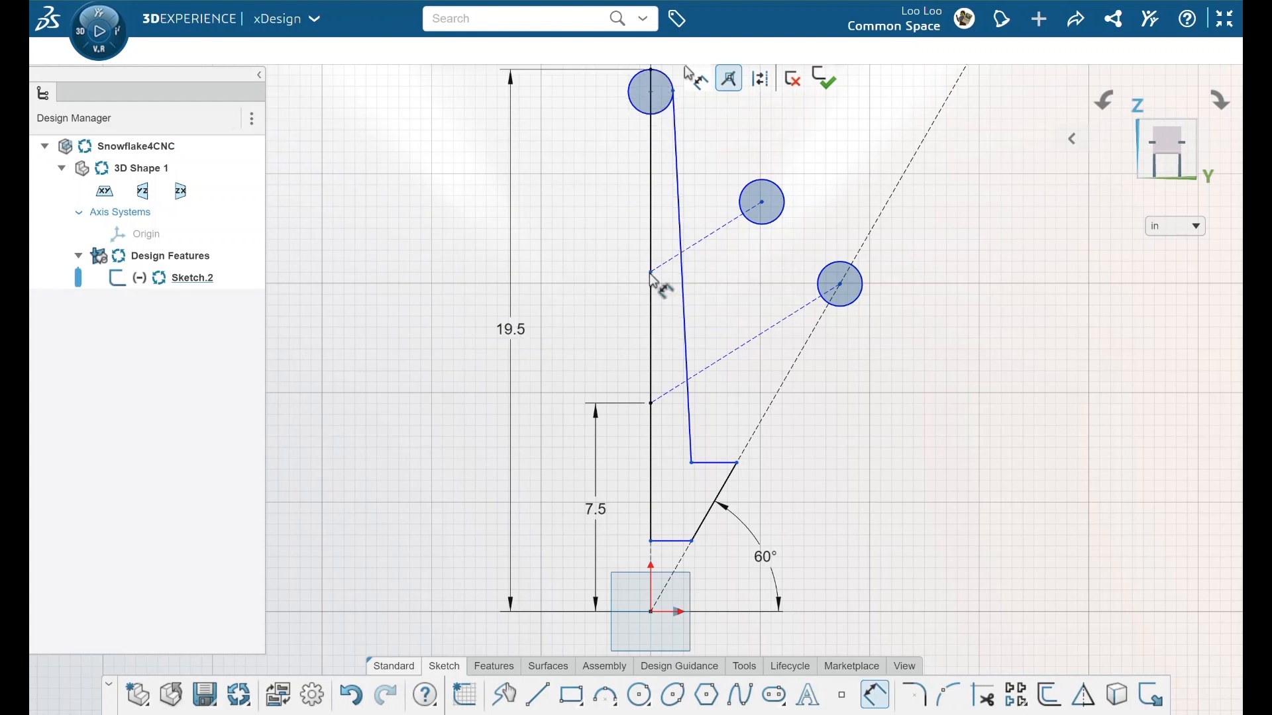
Set the distance between the feet of the two parallel construction lines on the vertical line to 5.5 in.
left_click(651, 403)
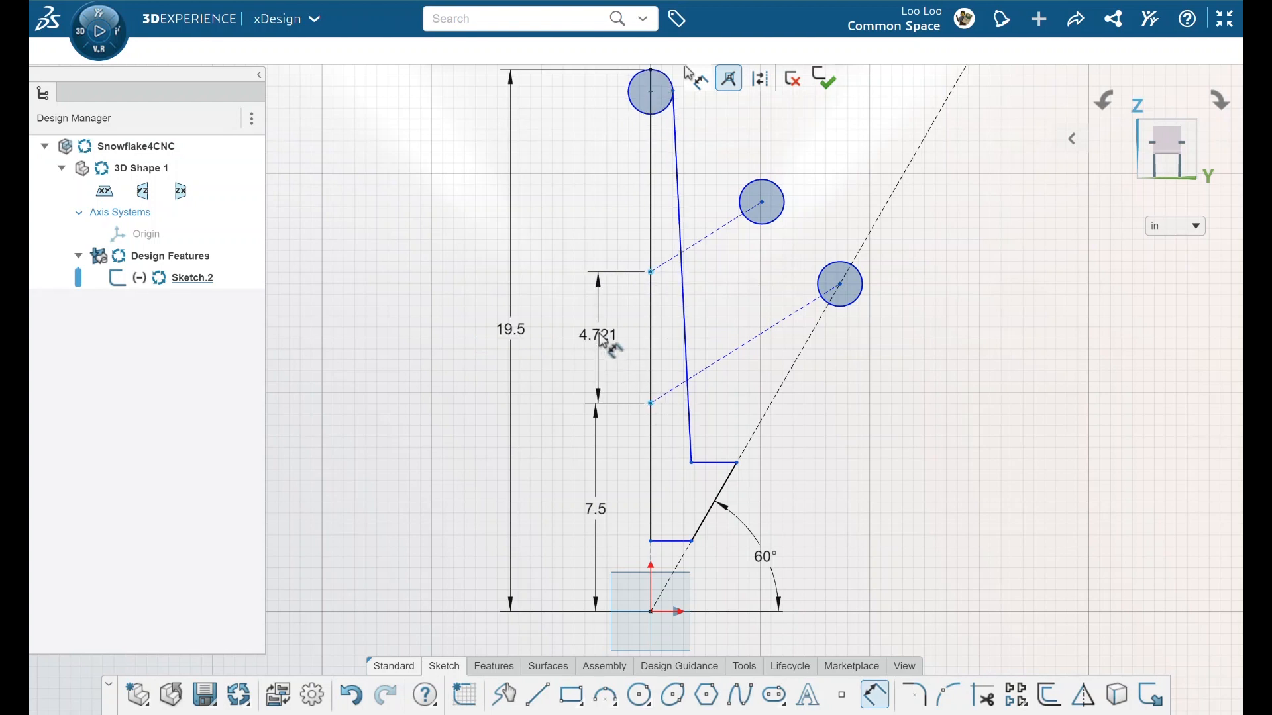
left_click(601, 341)
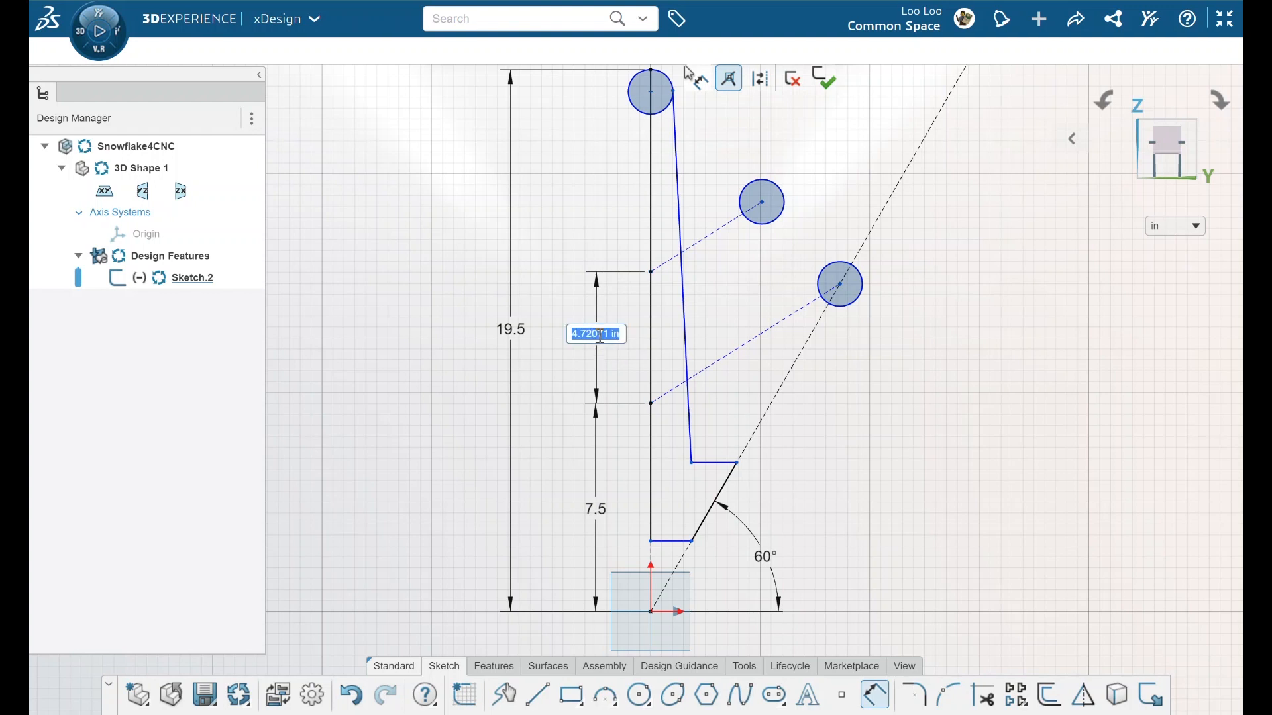
key("Return")
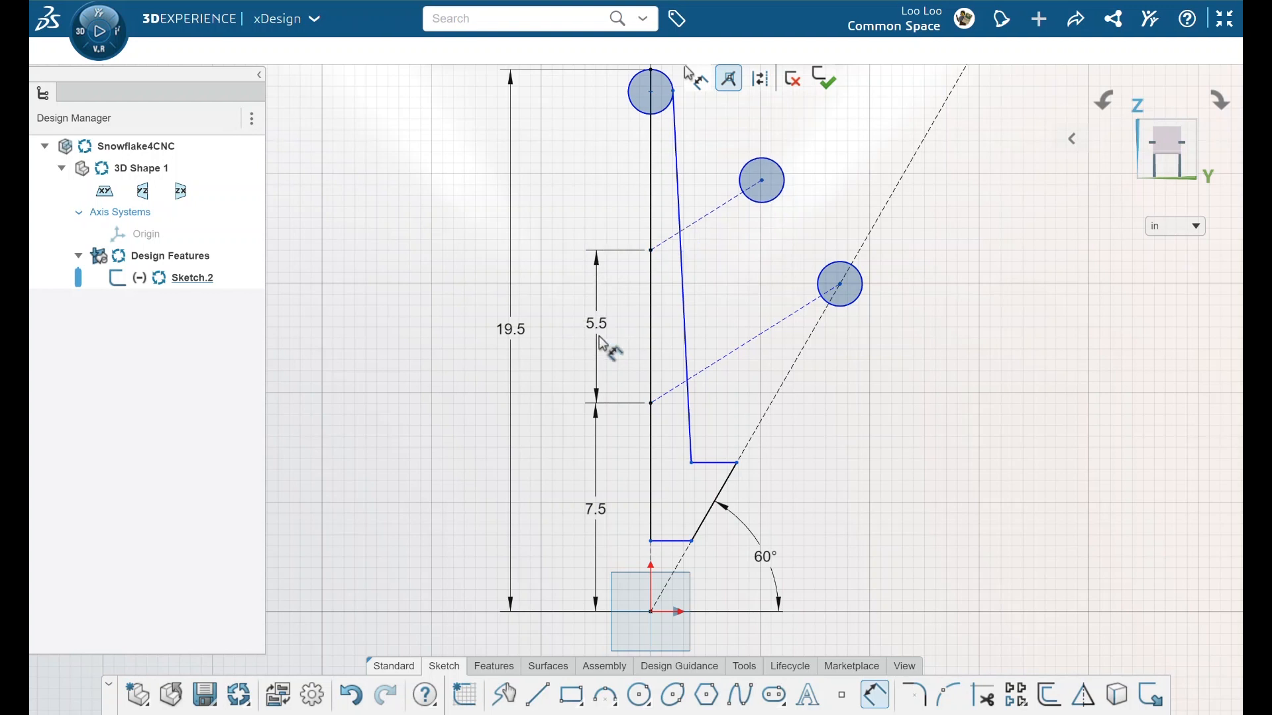
Draw two separate lines from the upper and lower sides of the middle circle to the long slanted line, the upper one about 2.8 in long.
scroll(736, 295, "down", 2)
key("l")
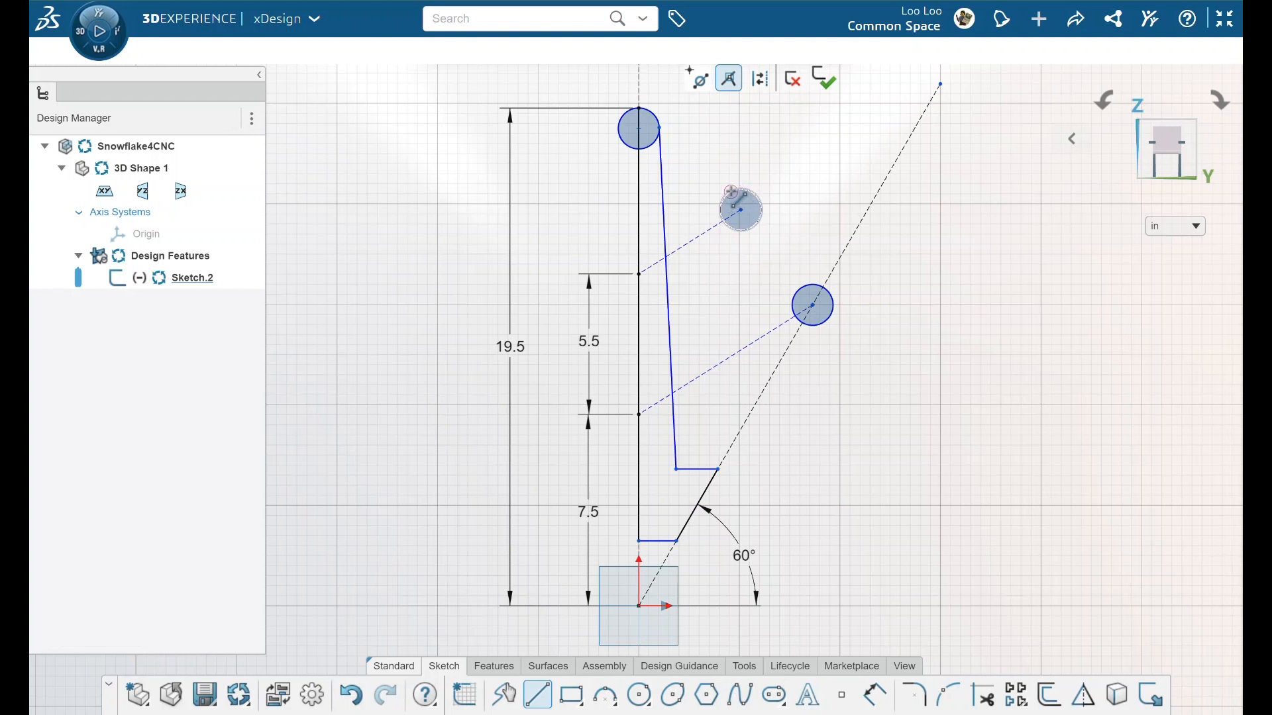
left_click(728, 194)
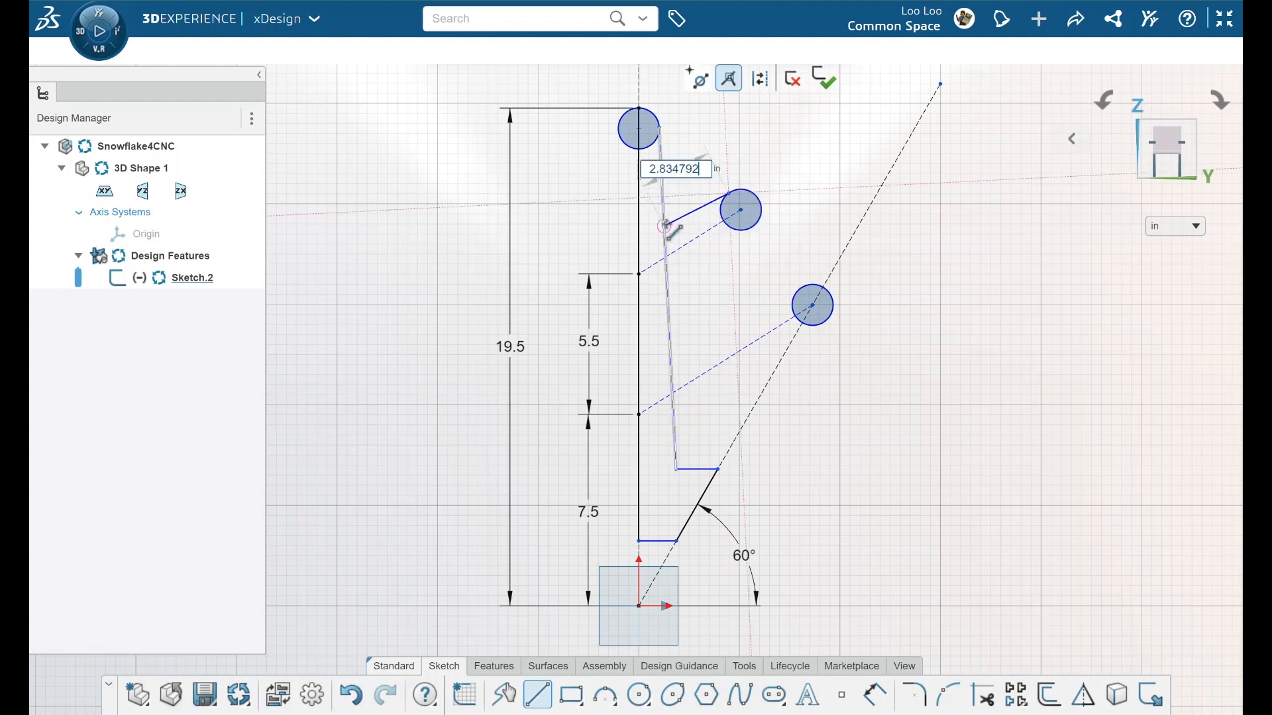
left_click(665, 223)
key("Escape")
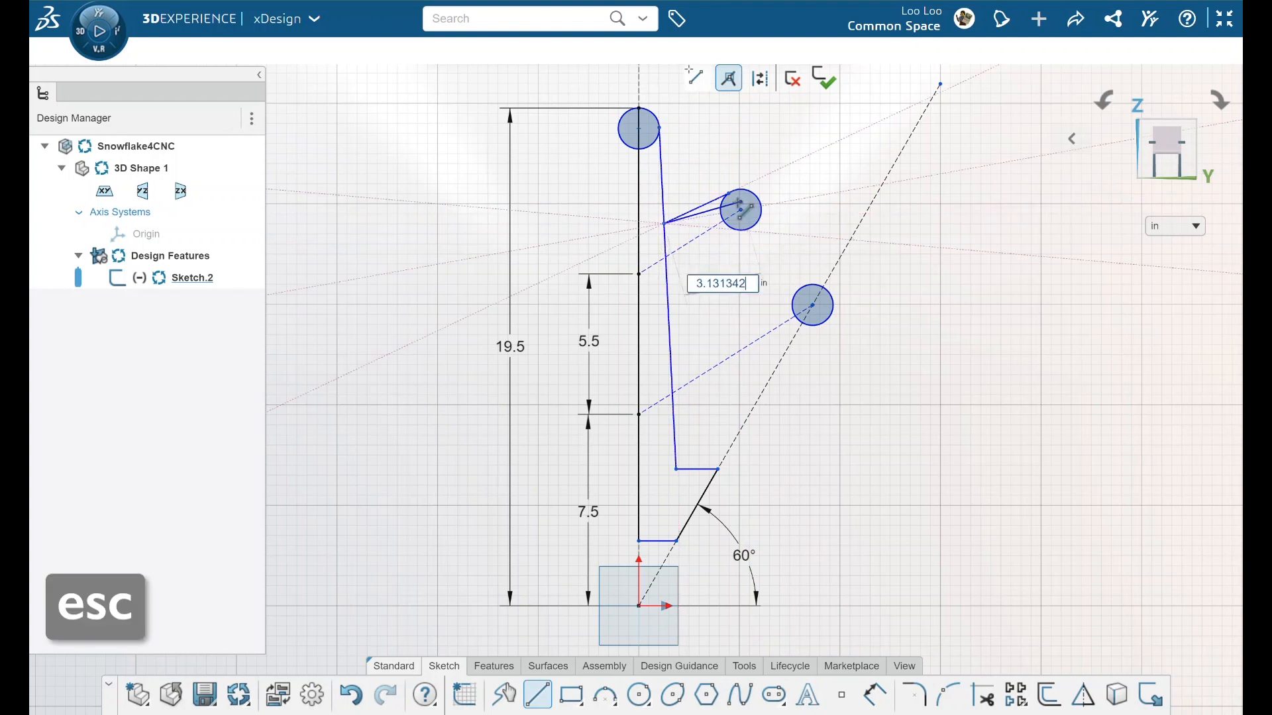
key("l")
left_click(751, 228)
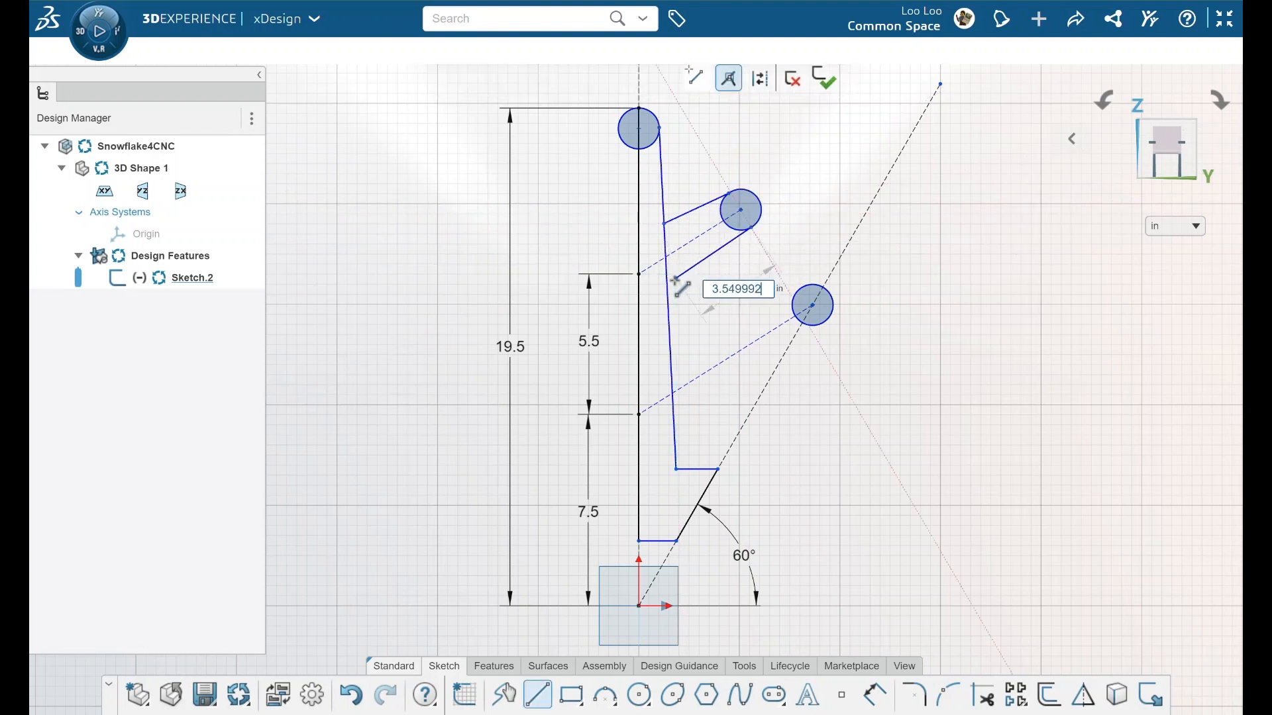
left_click(668, 286)
key("Escape")
Draw two separate lines from the lower circle's upper and lower sides to the long slanted line, about 5.7 in and 7.2 in long.
key("l")
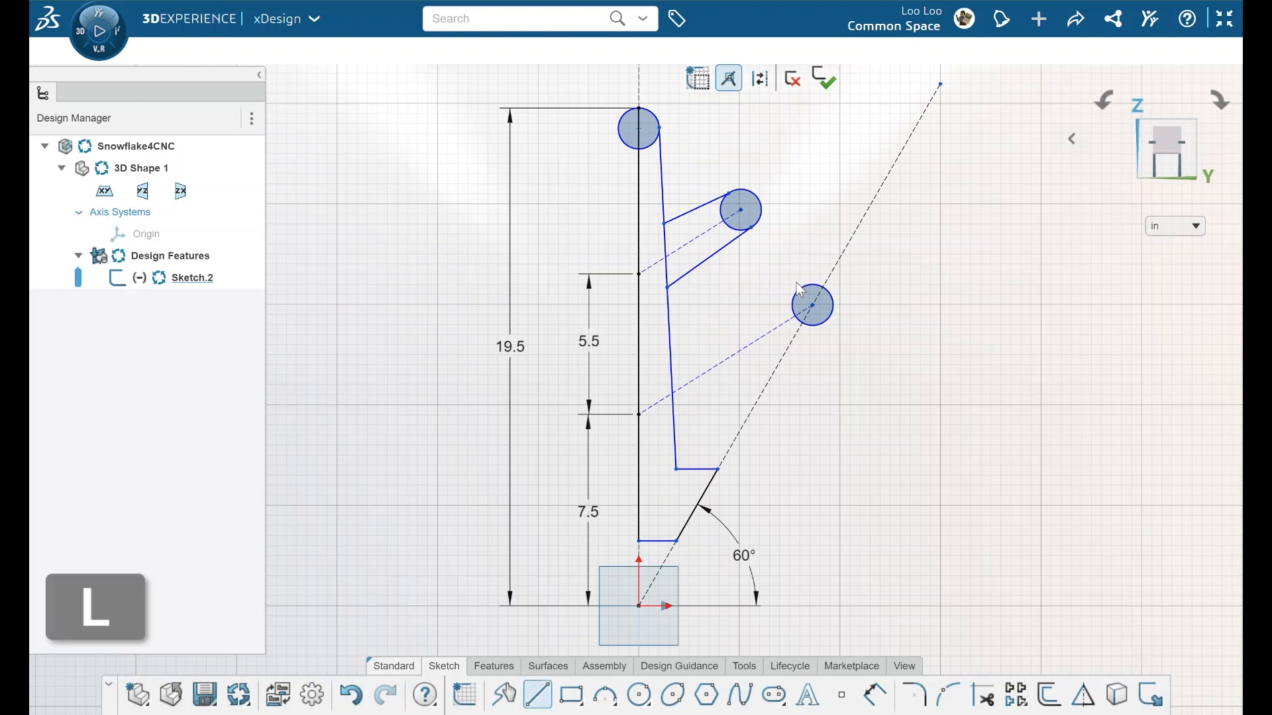
left_click(804, 287)
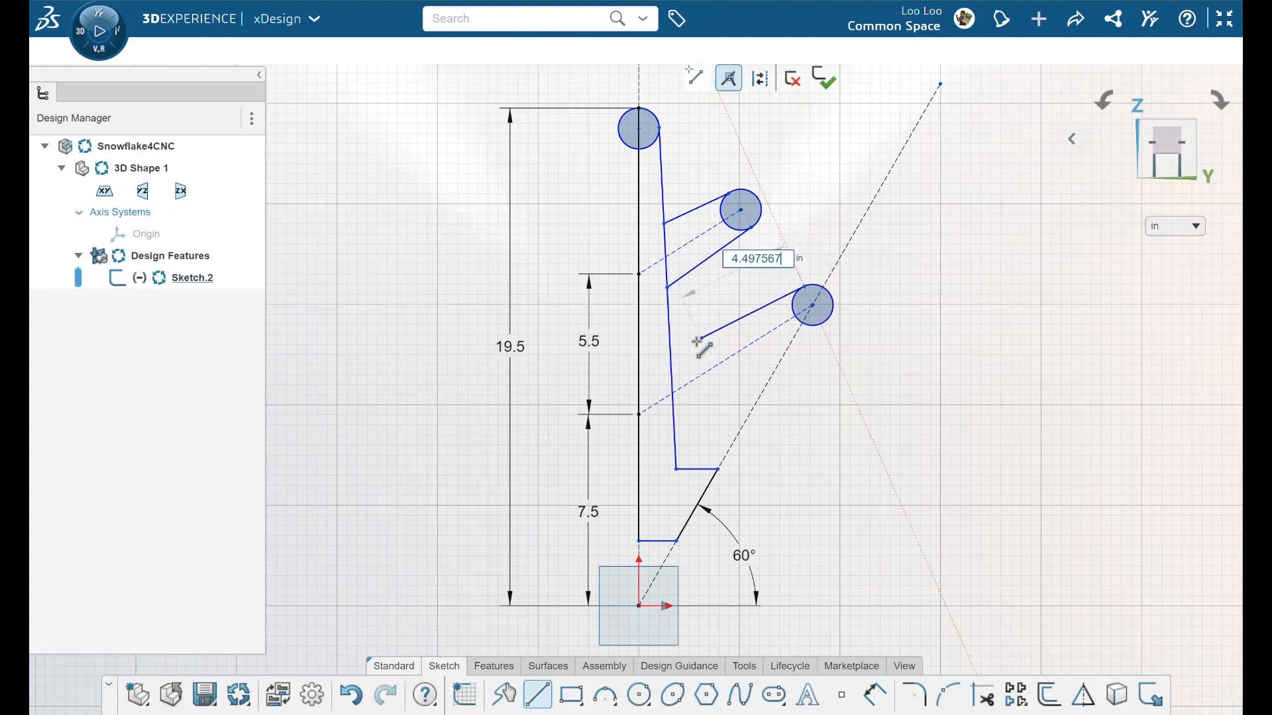
left_click(671, 343)
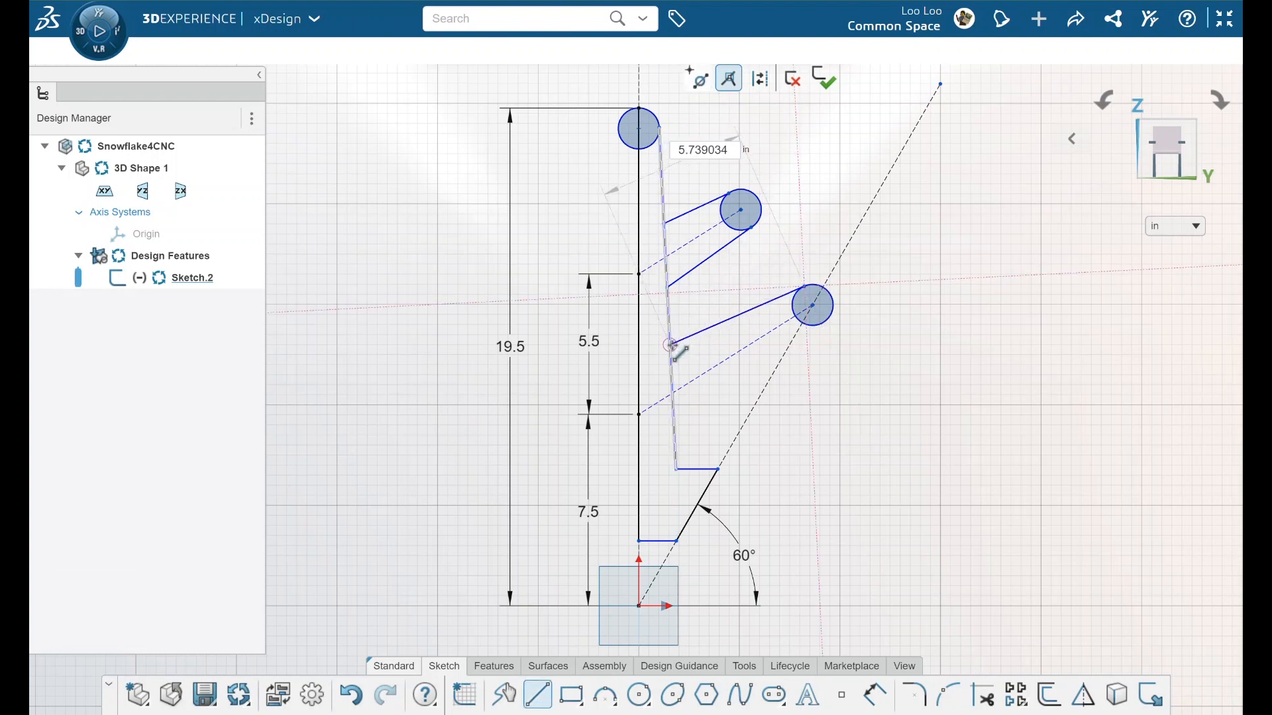
key("Escape")
key("l")
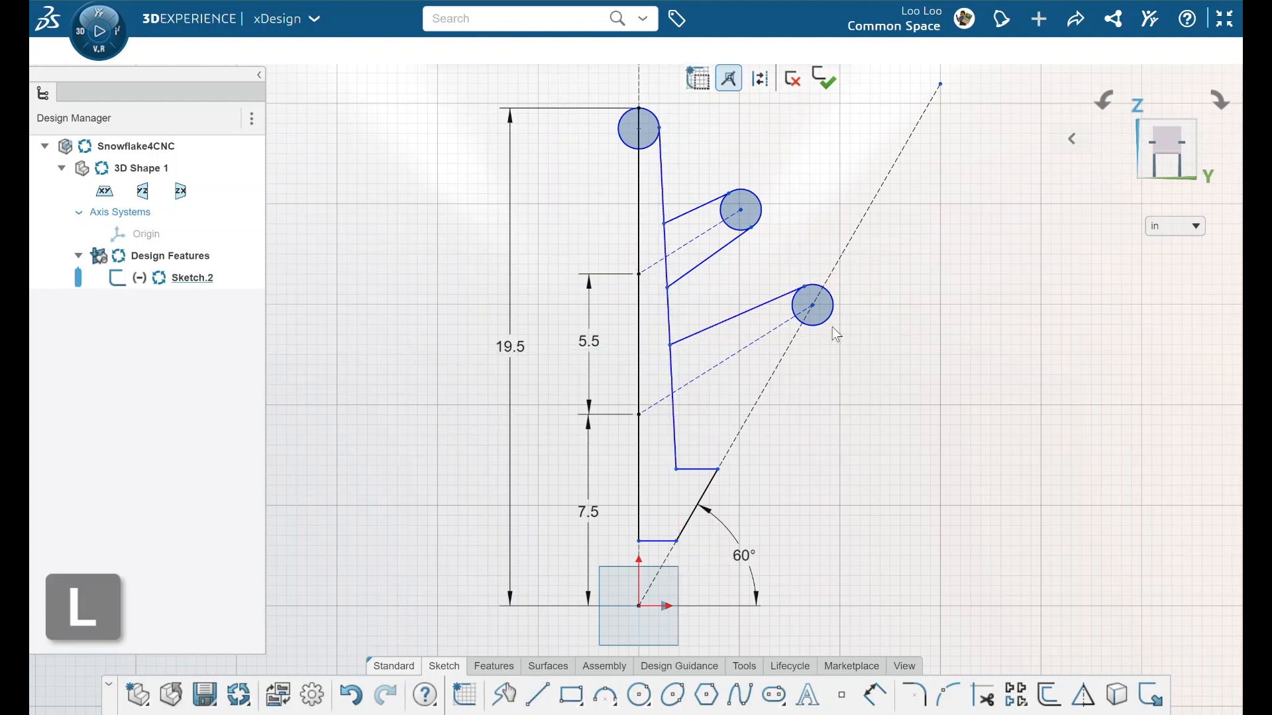
left_click(823, 323)
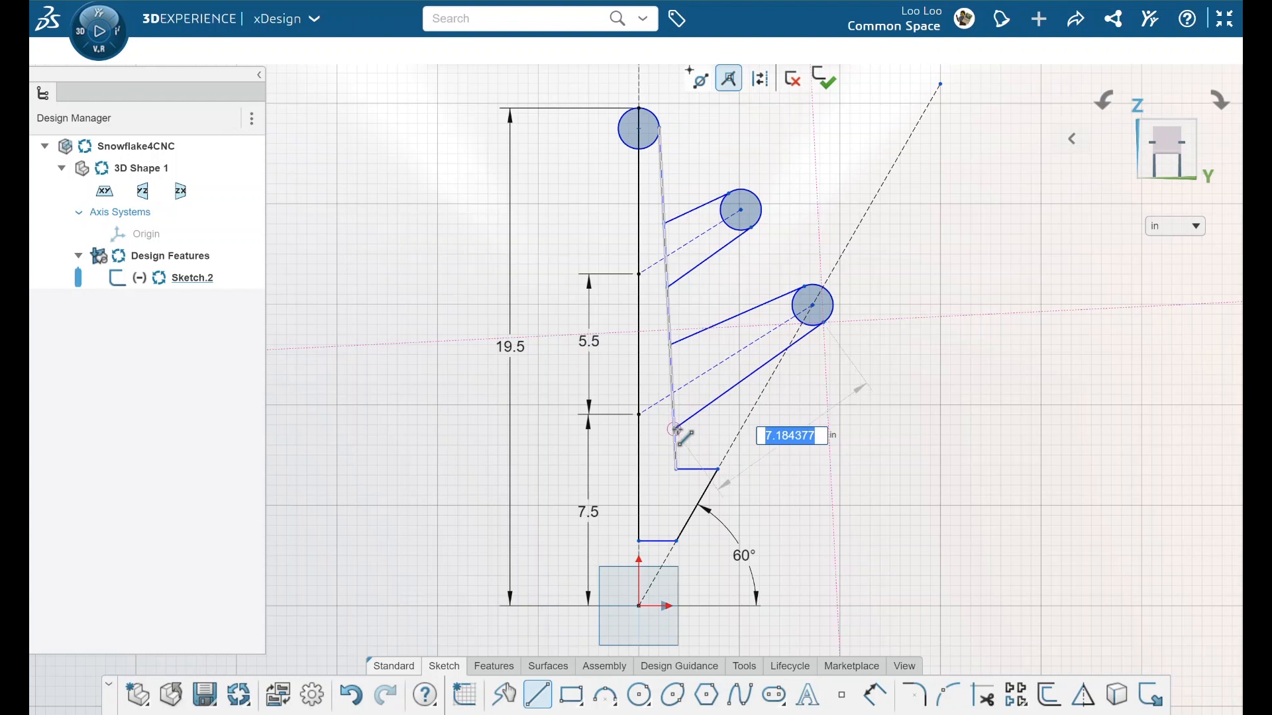
left_click(676, 429)
key("Escape")
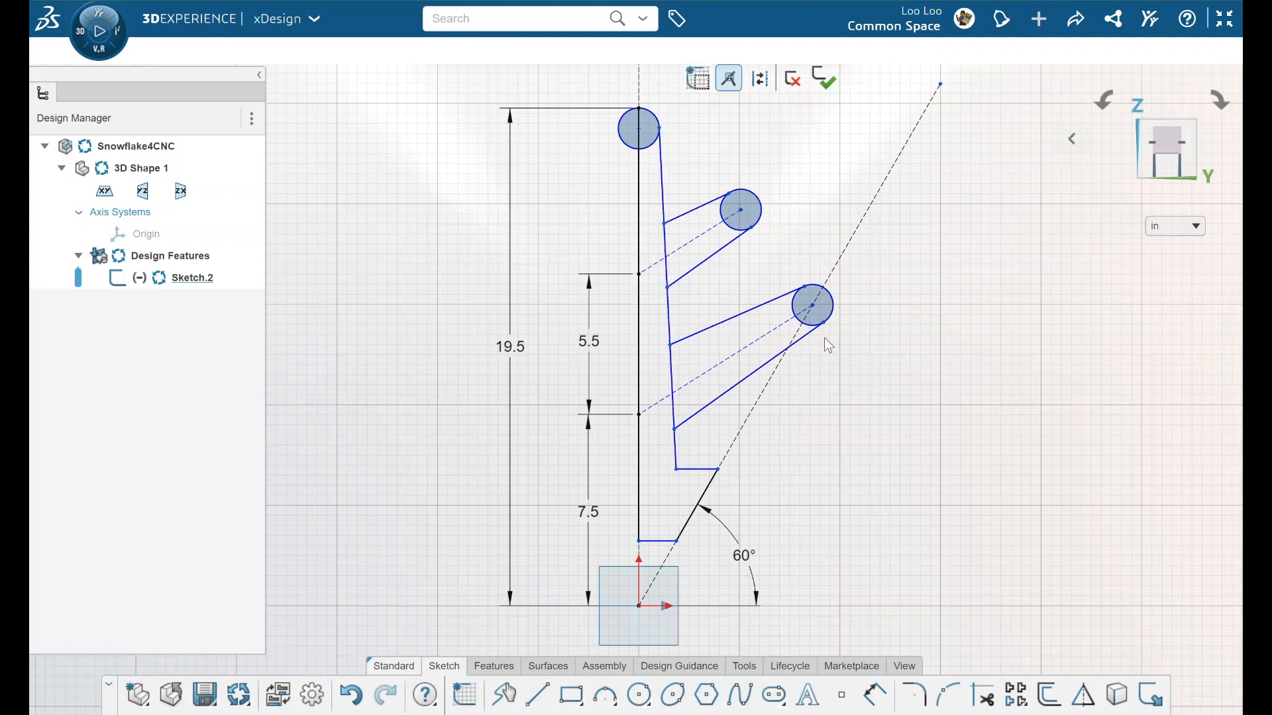
Make all four branch lines tangent to the middle and lower circles where they meet them.
left_click(731, 199)
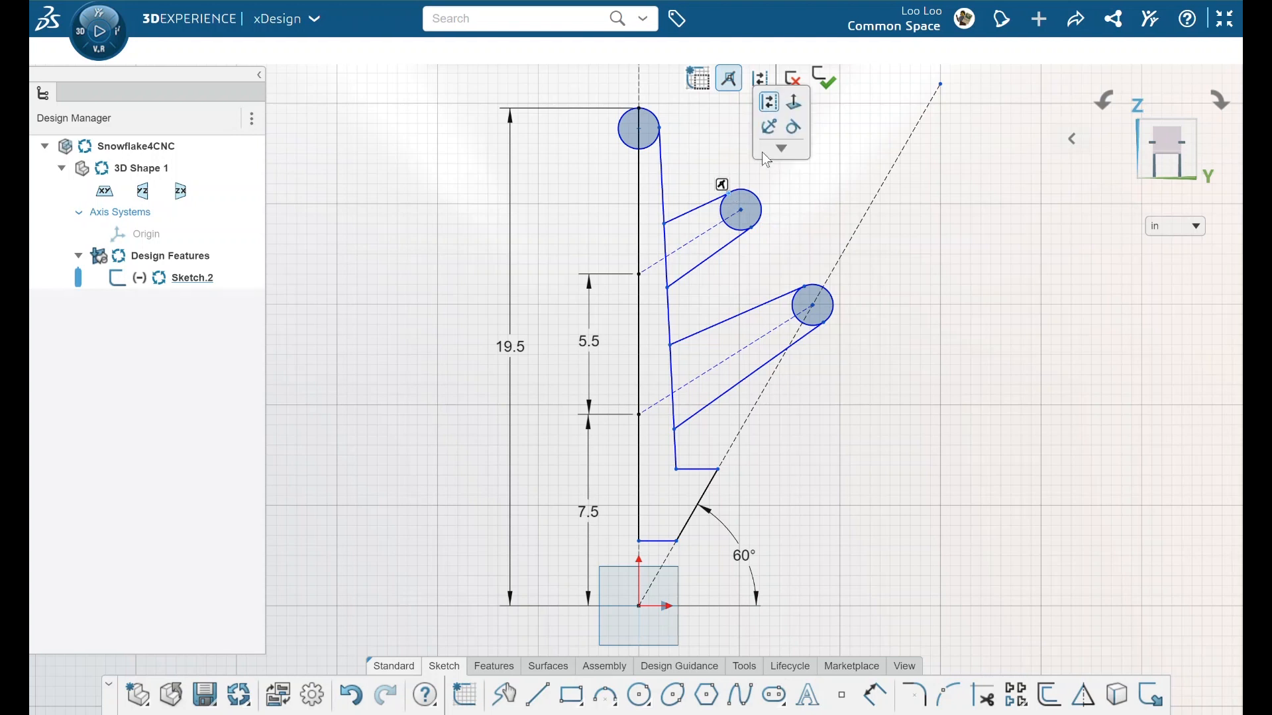
left_click(793, 130)
left_click(753, 230)
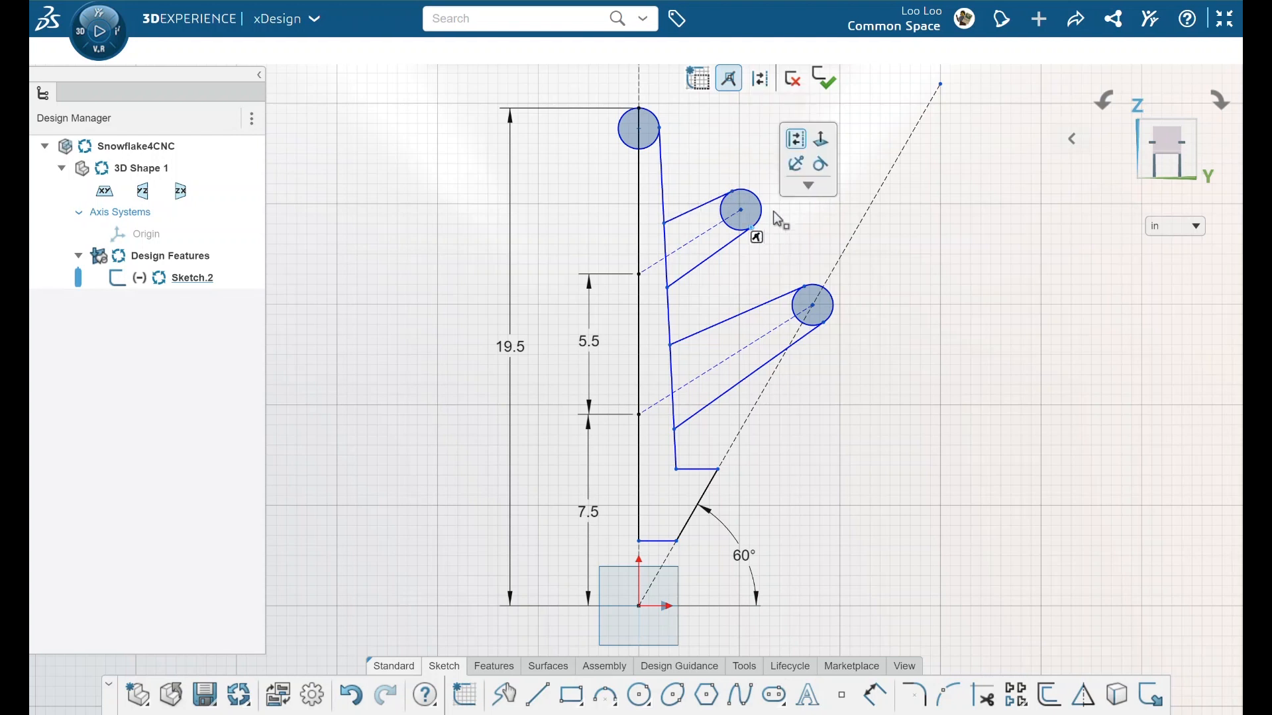
left_click(826, 173)
left_click(804, 287)
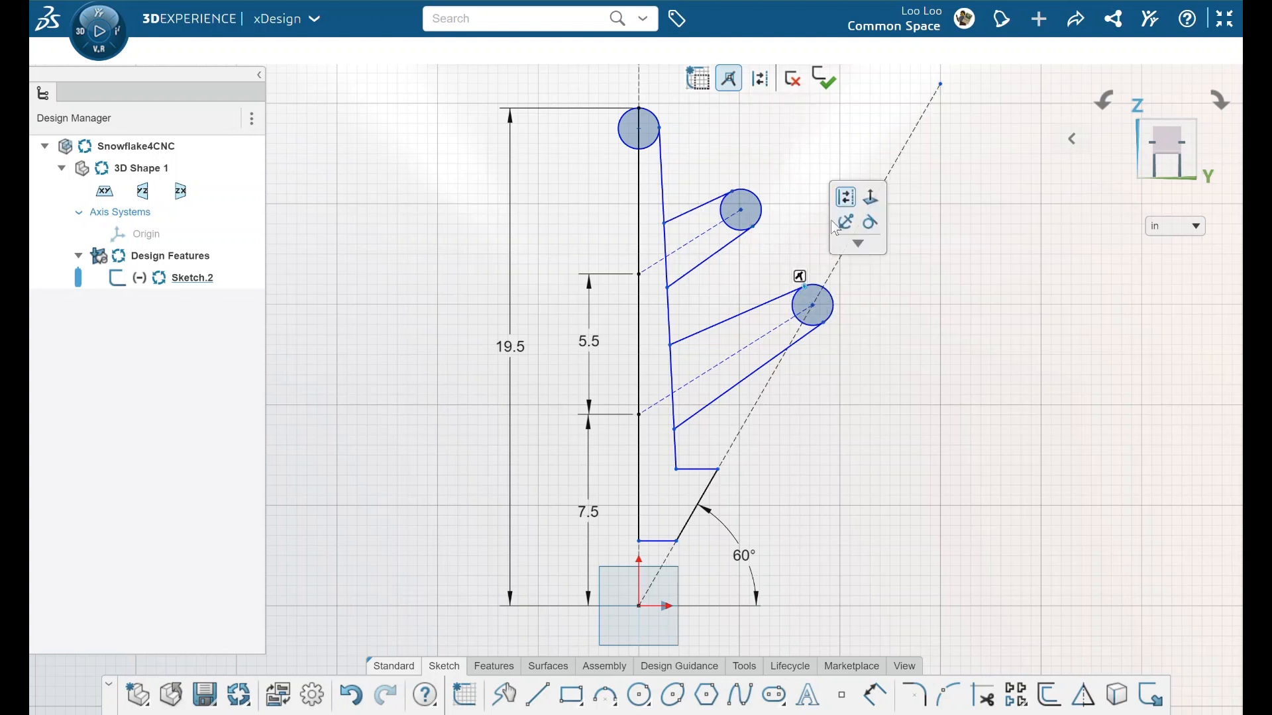
left_click(826, 323)
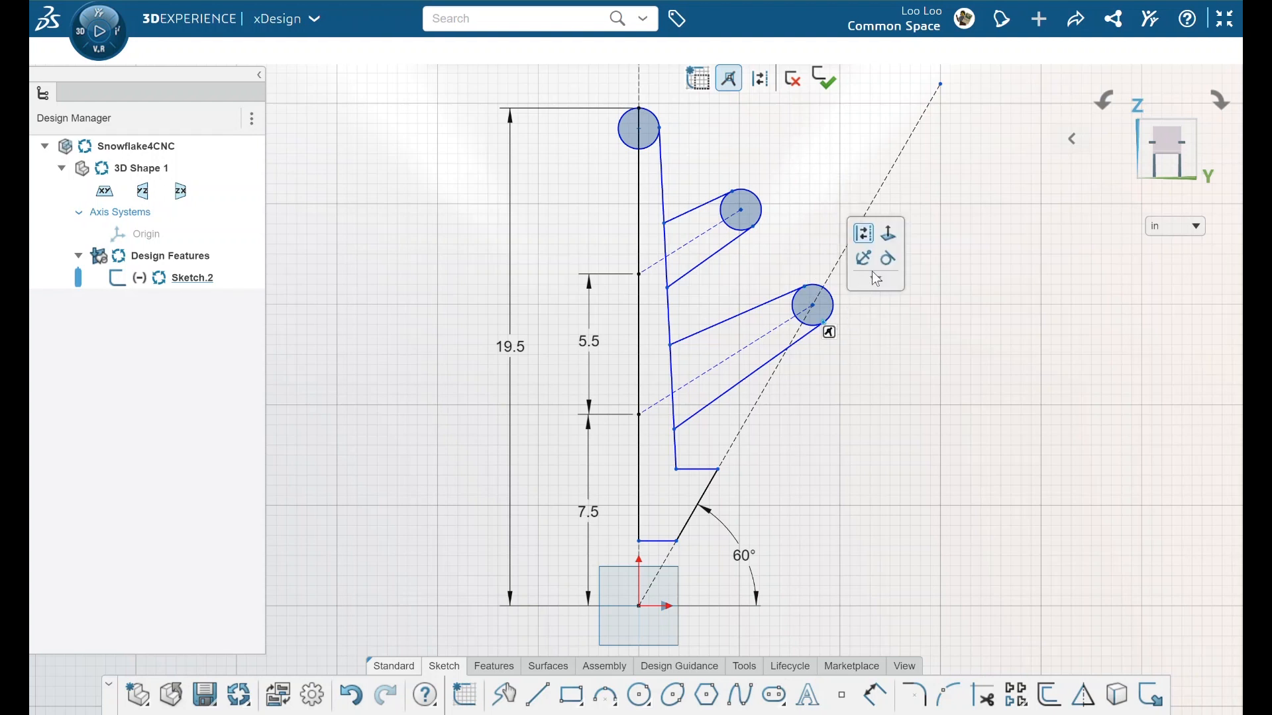
Dimension the angle between the upper construction line and the vertical line as 60° and move the label left of the vertical line.
key("d")
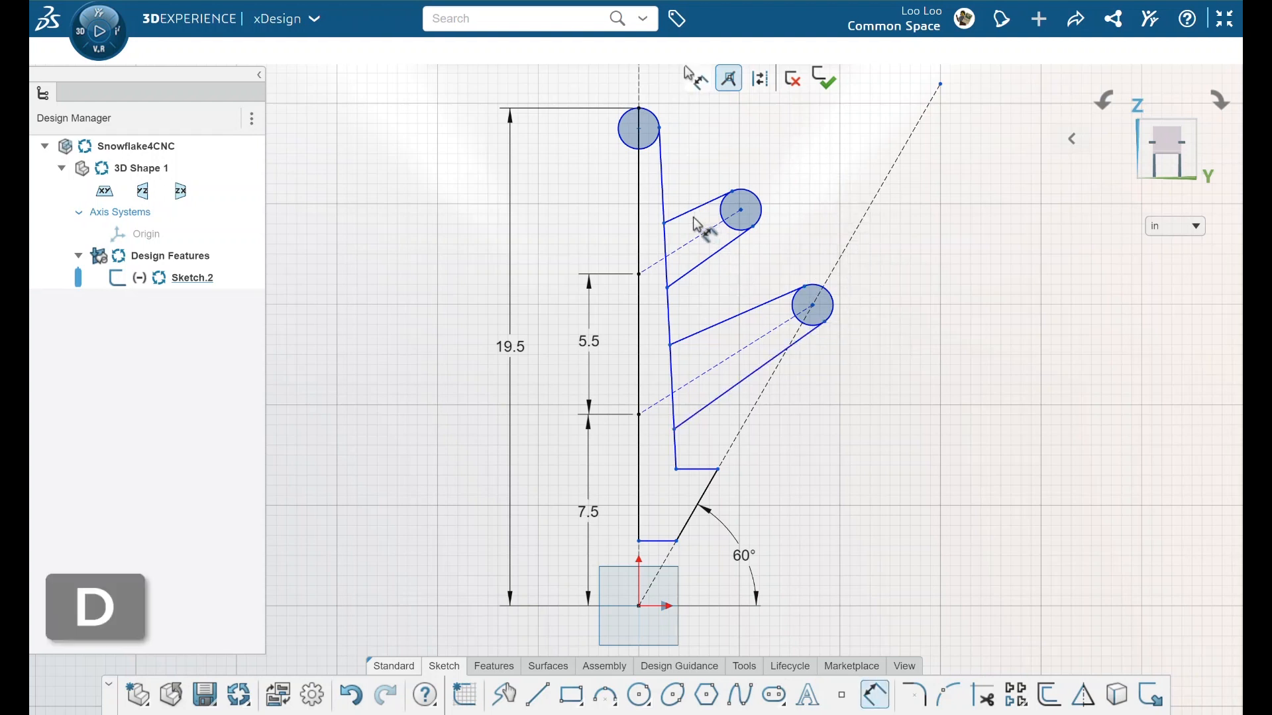
left_click(704, 233)
left_click(639, 229)
left_click(681, 228)
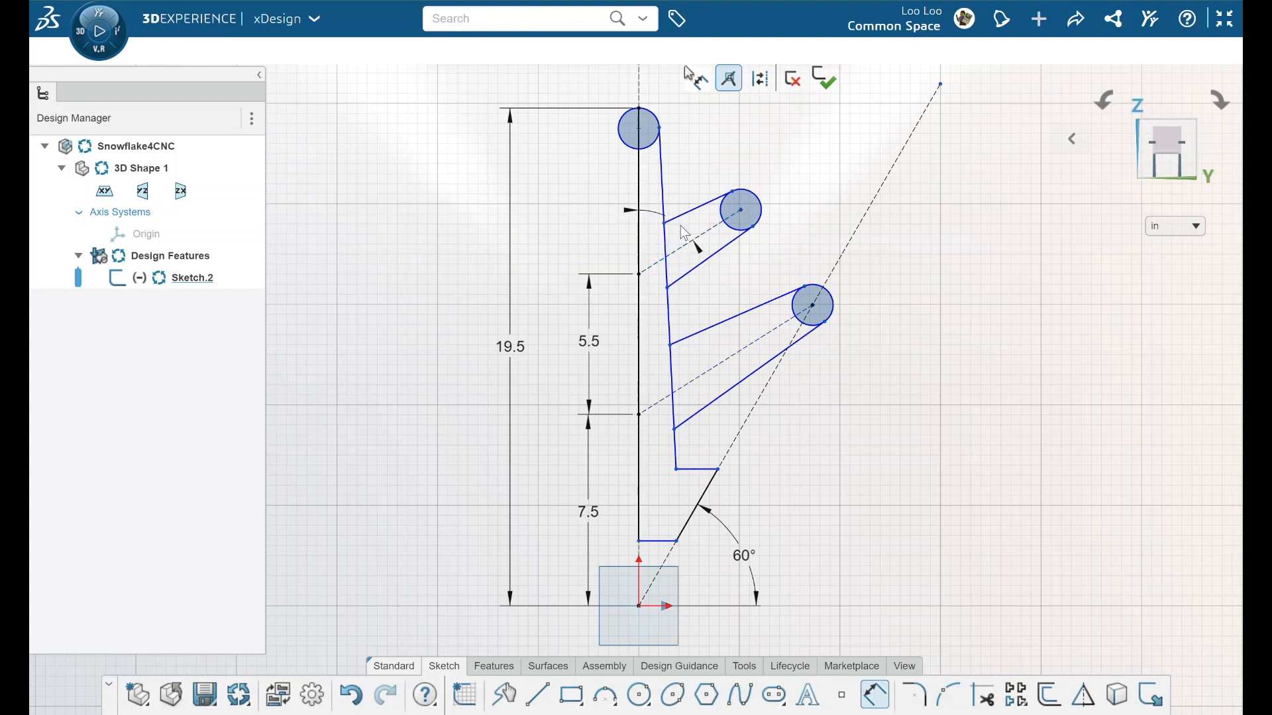
type("6")
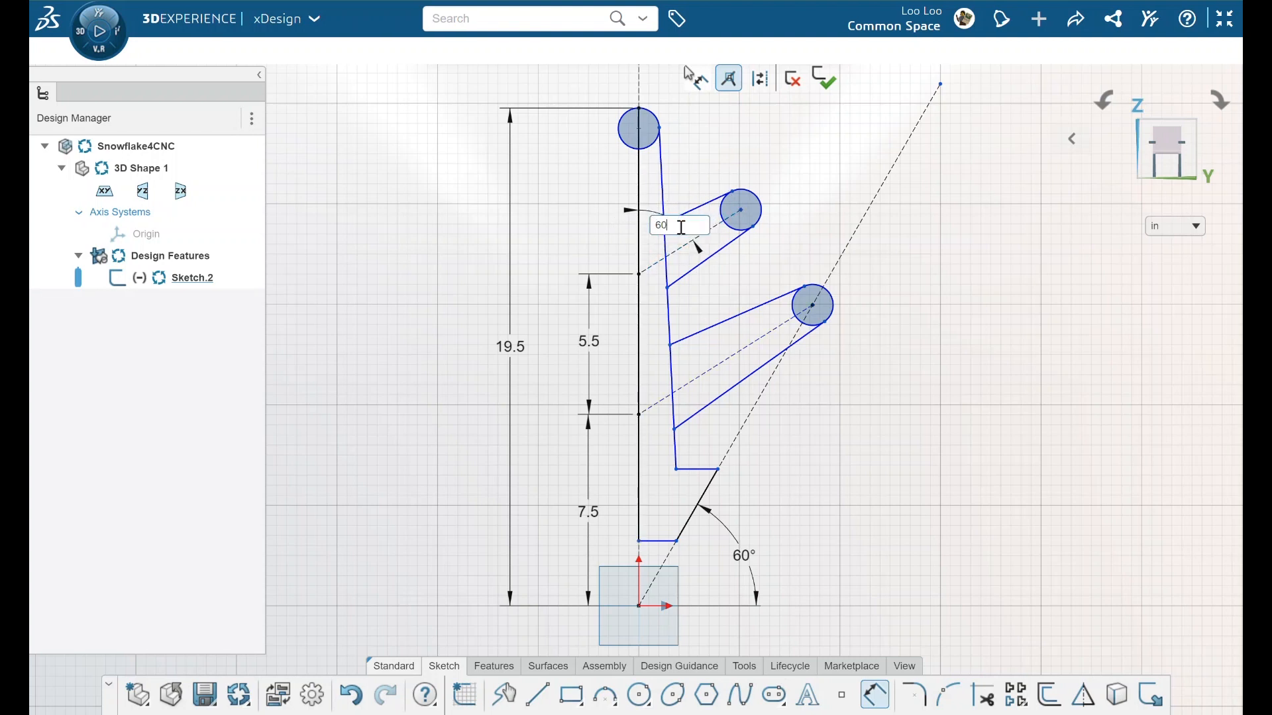
type("0")
key("Return")
left_click_drag(682, 229, 625, 248)
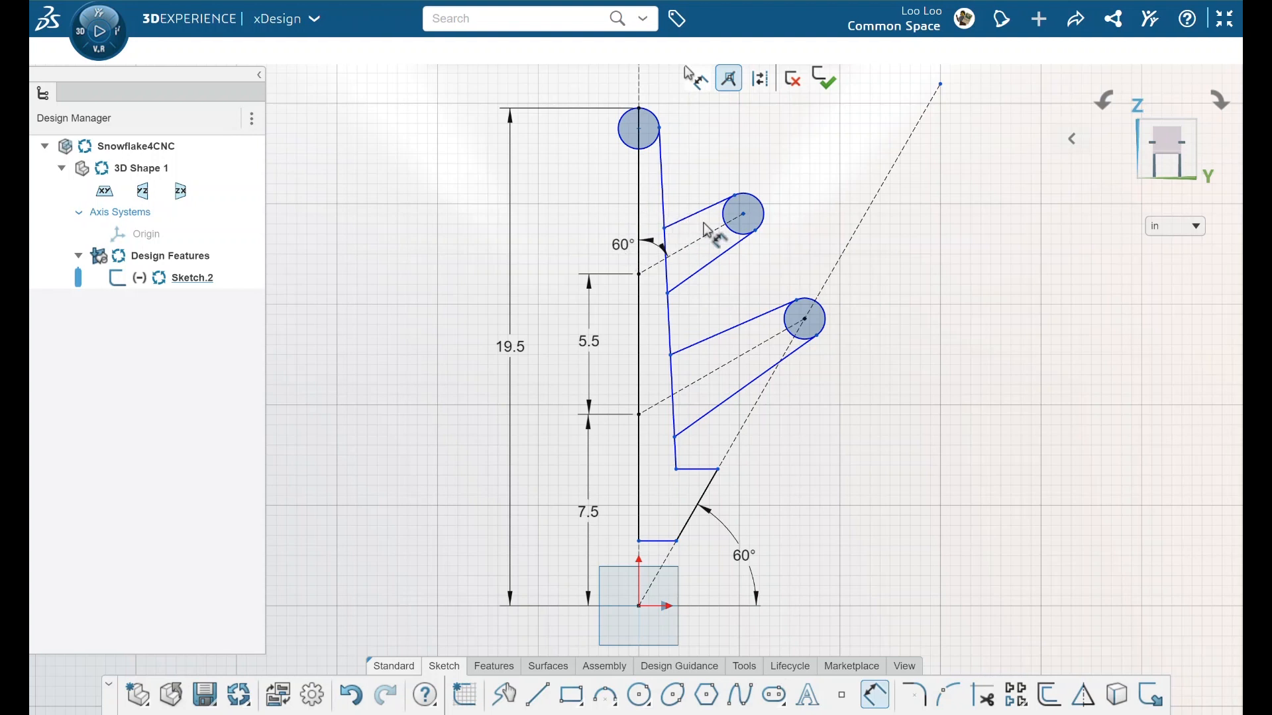
Dimension the angle between the vertical line and the long slanted line as 3° and move its label left of the vertical line.
left_click(640, 202)
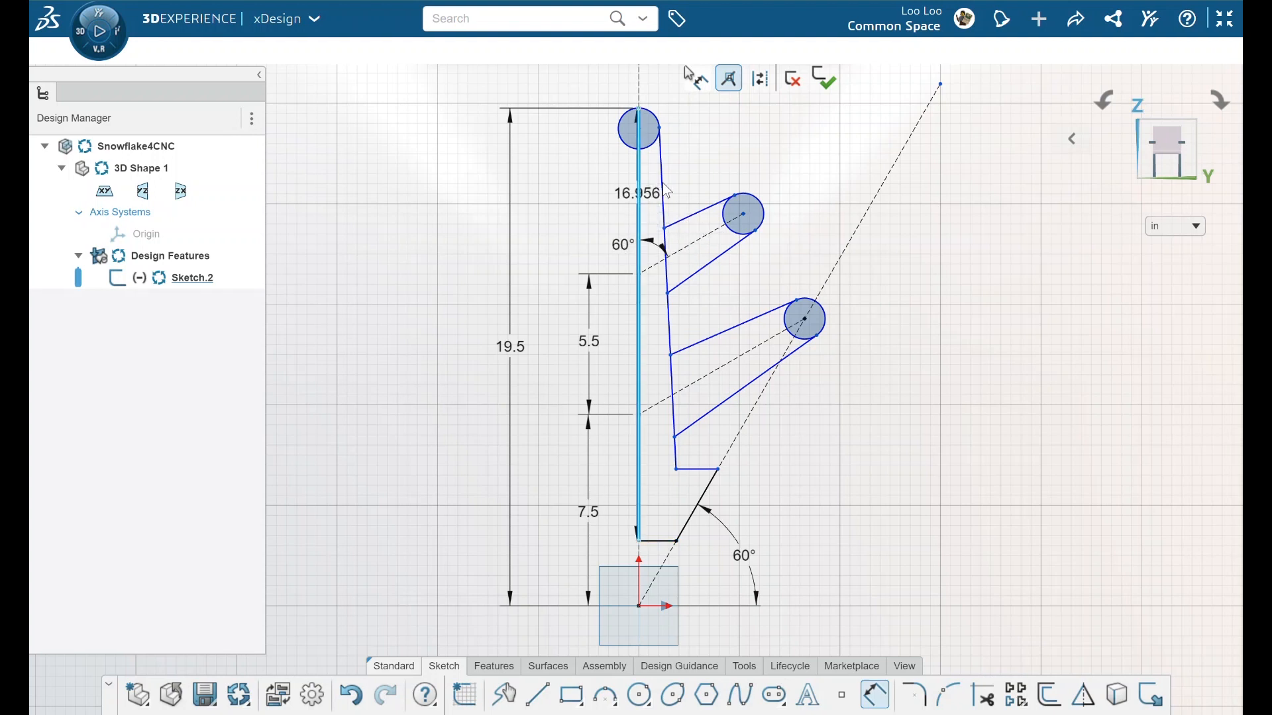
left_click(663, 194)
left_click(651, 174)
type("3")
key("Return")
left_click_drag(656, 172, 609, 168)
Dimension the angle between the long slanted line and the upper edge of the middle circle's branch as 65°.
left_click(695, 220)
left_click(663, 199)
left_click(723, 149)
type("65")
key("Return")
Dimension the angle between the two edges of the middle circle's branch as 8° and move its label above the branch.
left_click(714, 264)
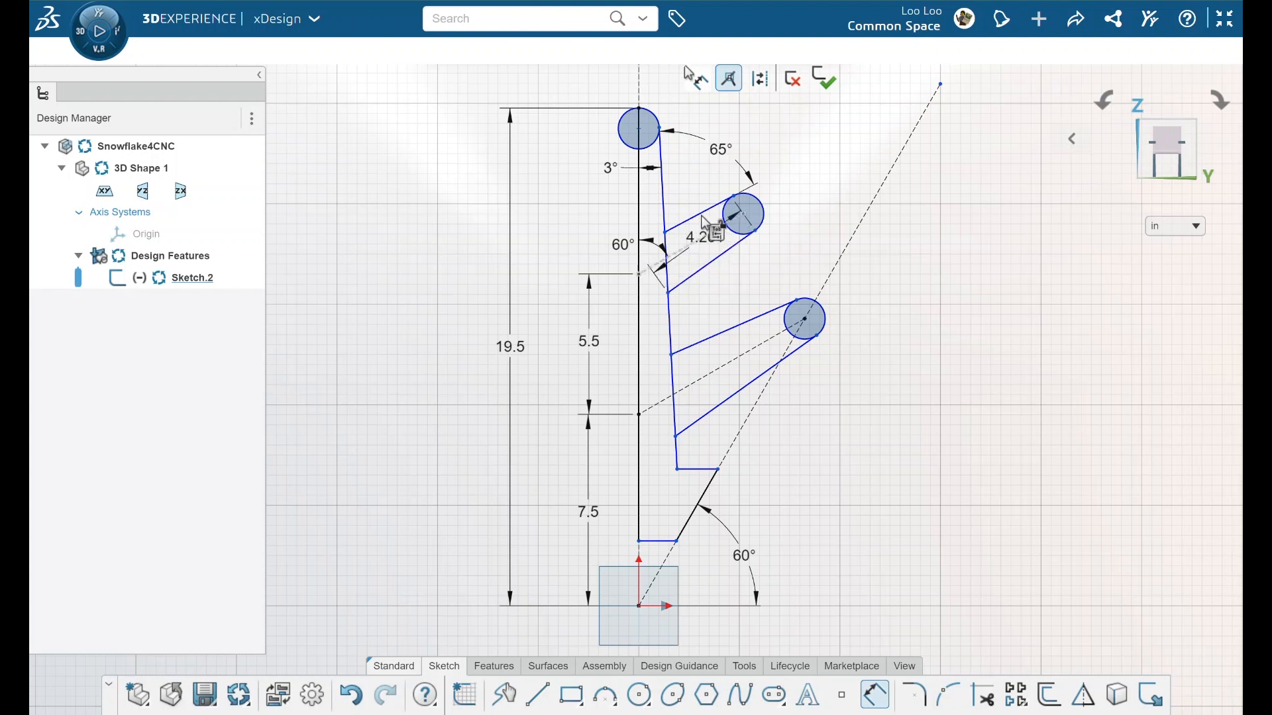
left_click(709, 209)
left_click(717, 242)
type("8")
key("Return")
left_click_drag(715, 243, 695, 192)
Dimension the lowest horizontal line at 2 in above the origin.
left_click(664, 542)
left_click(646, 606)
left_click(802, 575)
key("Return")
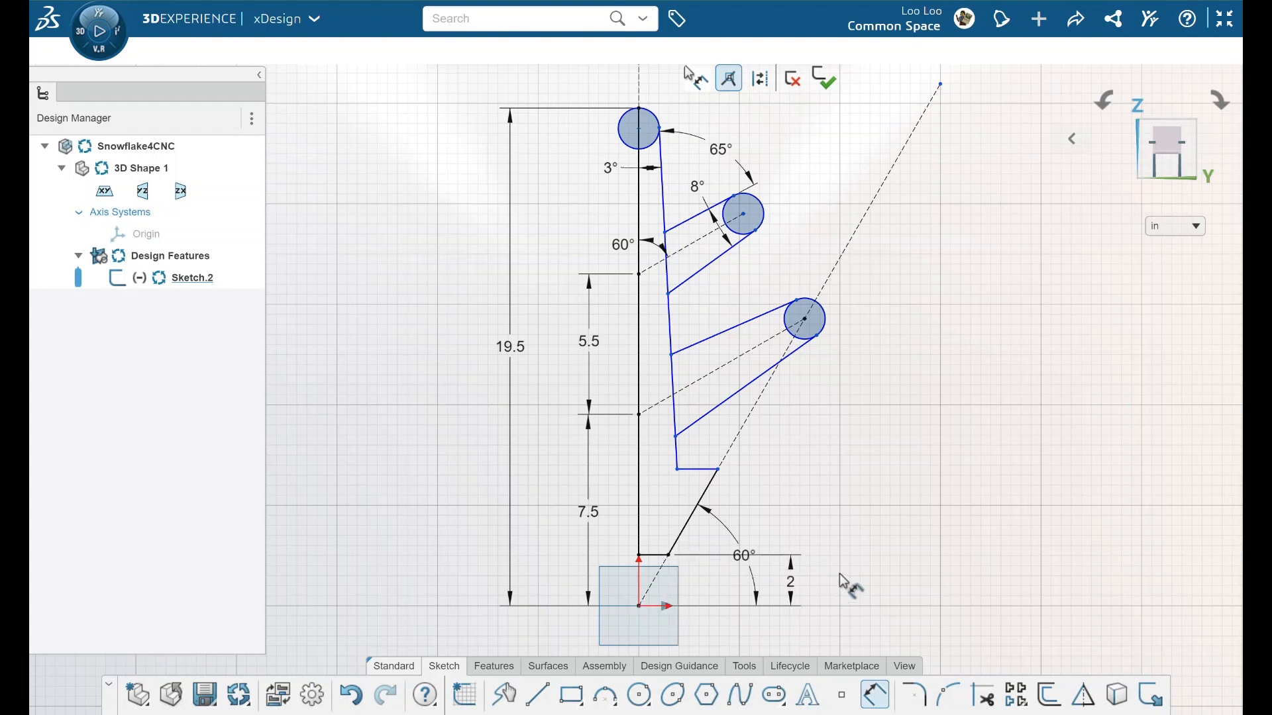
Dimension the vertical distance between the two short horizontal lines as 3 in.
left_click(656, 554)
left_click(701, 469)
left_click(801, 517)
type("3")
key("Return")
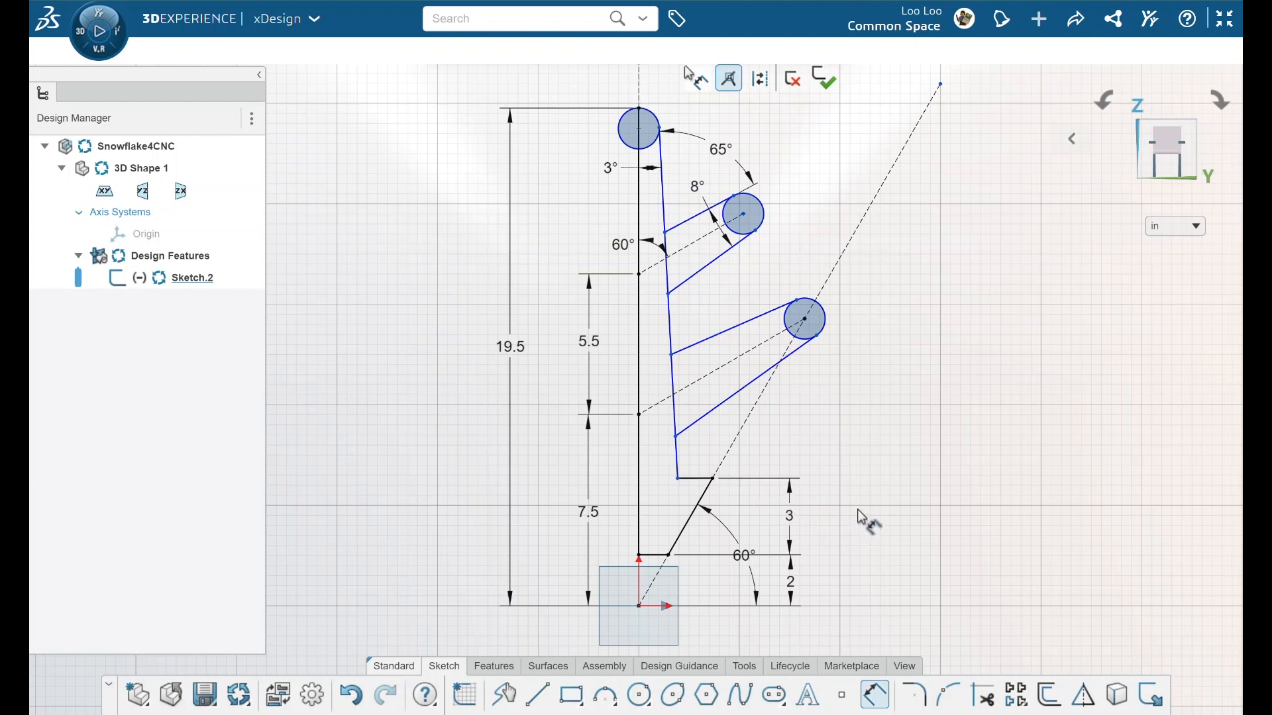
Dimension the length of the construction line to the middle circle's centre as 5 in.
left_click(702, 237)
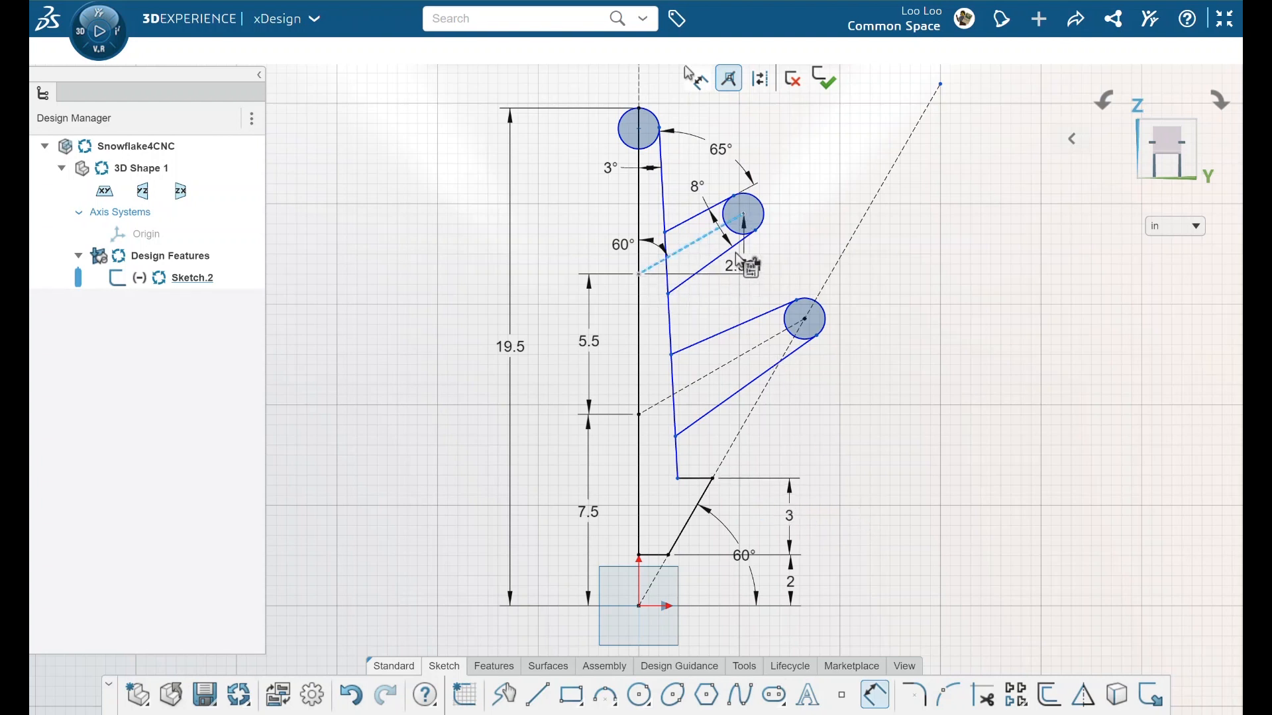
left_click(741, 271)
type("5")
key("Return")
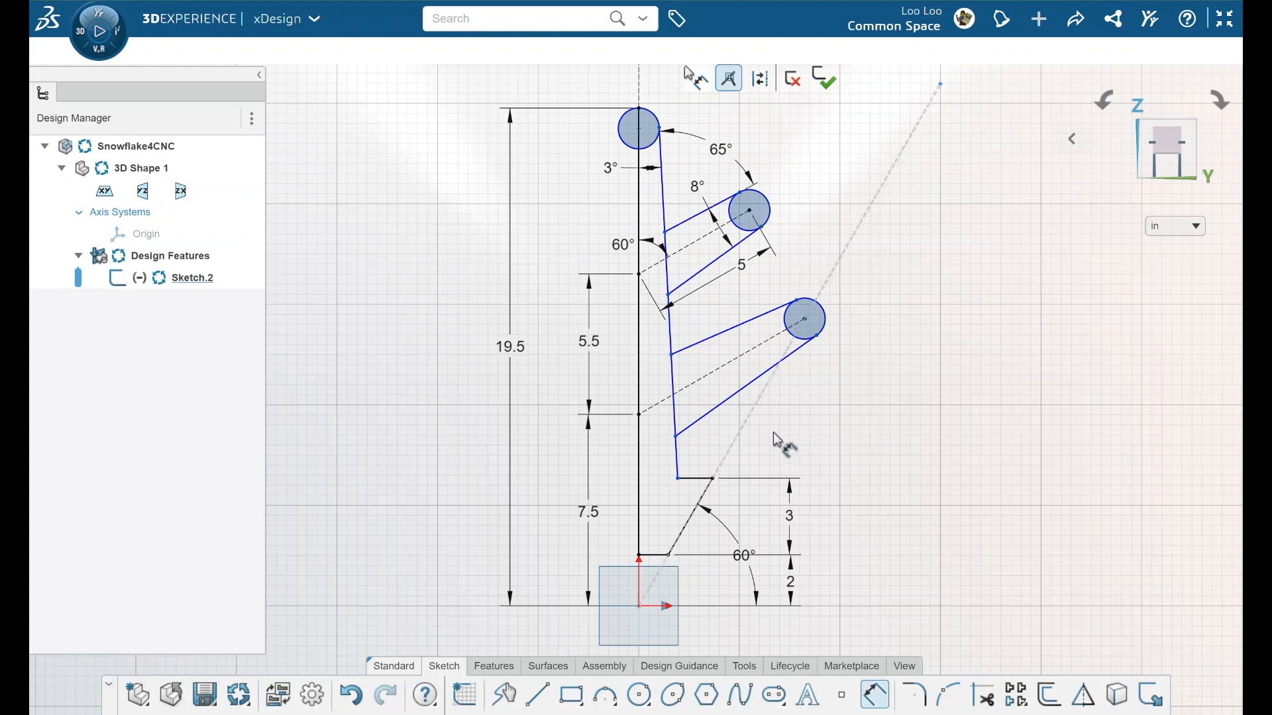
Dimension the diameter of the top circle as 2 in.
left_click(874, 694)
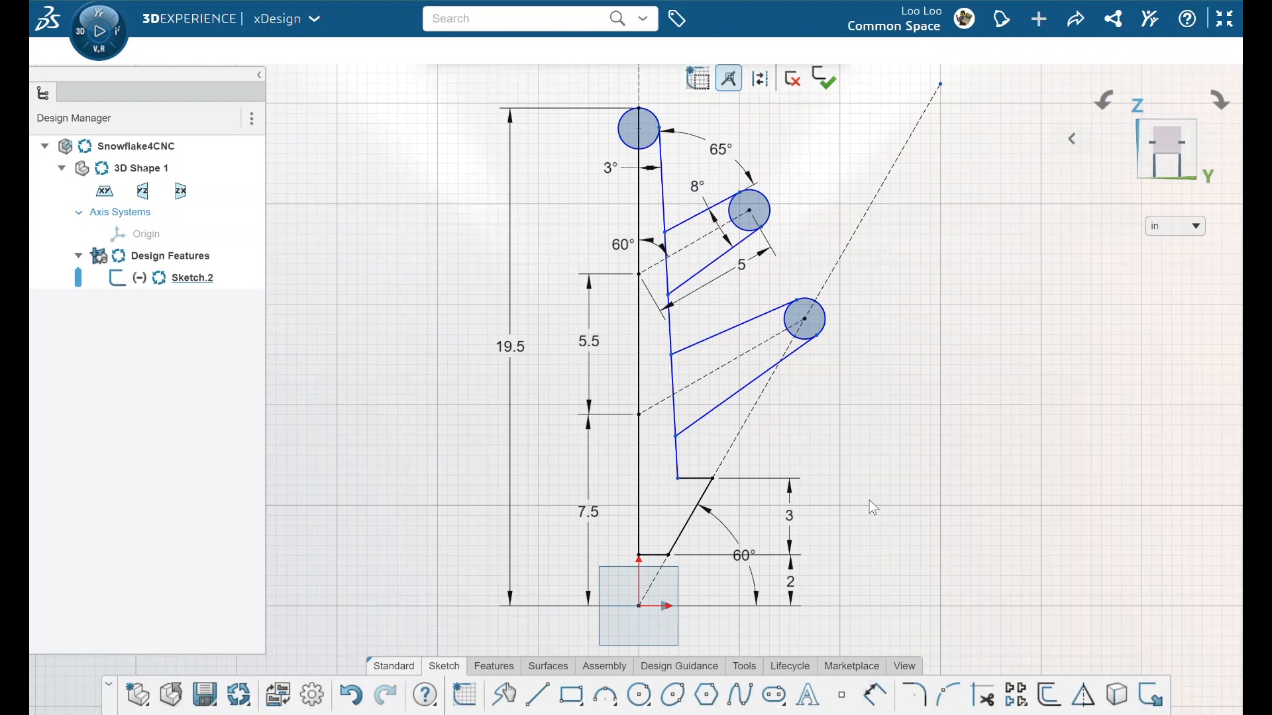
left_click(652, 127)
left_click(578, 140)
type("2")
key("Return")
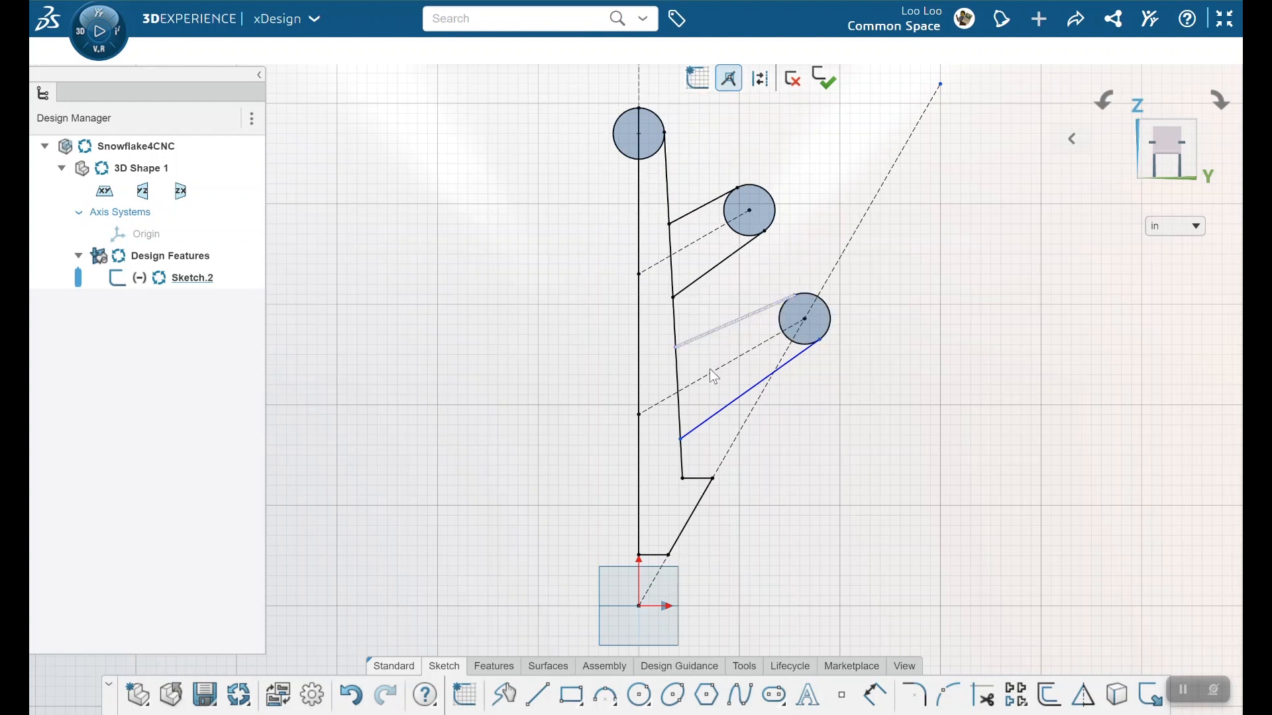
Try moving the upper edge of the lowest circle's branch freely, and undo the move.
left_click_drag(703, 389, 698, 369)
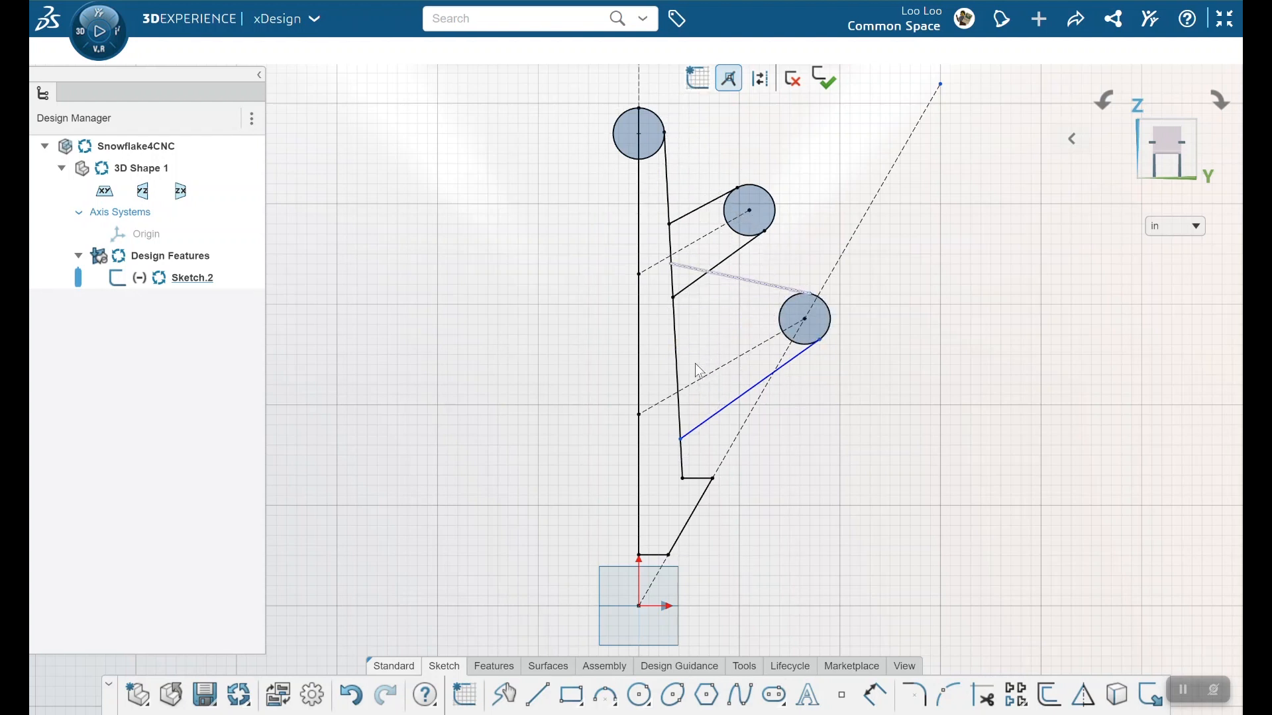
key("ctrl+z")
left_click_drag(795, 296, 674, 346)
Make the upper and lower edges of the lowest circle's branch parallel to the matching edges of the middle branch.
left_click(734, 322)
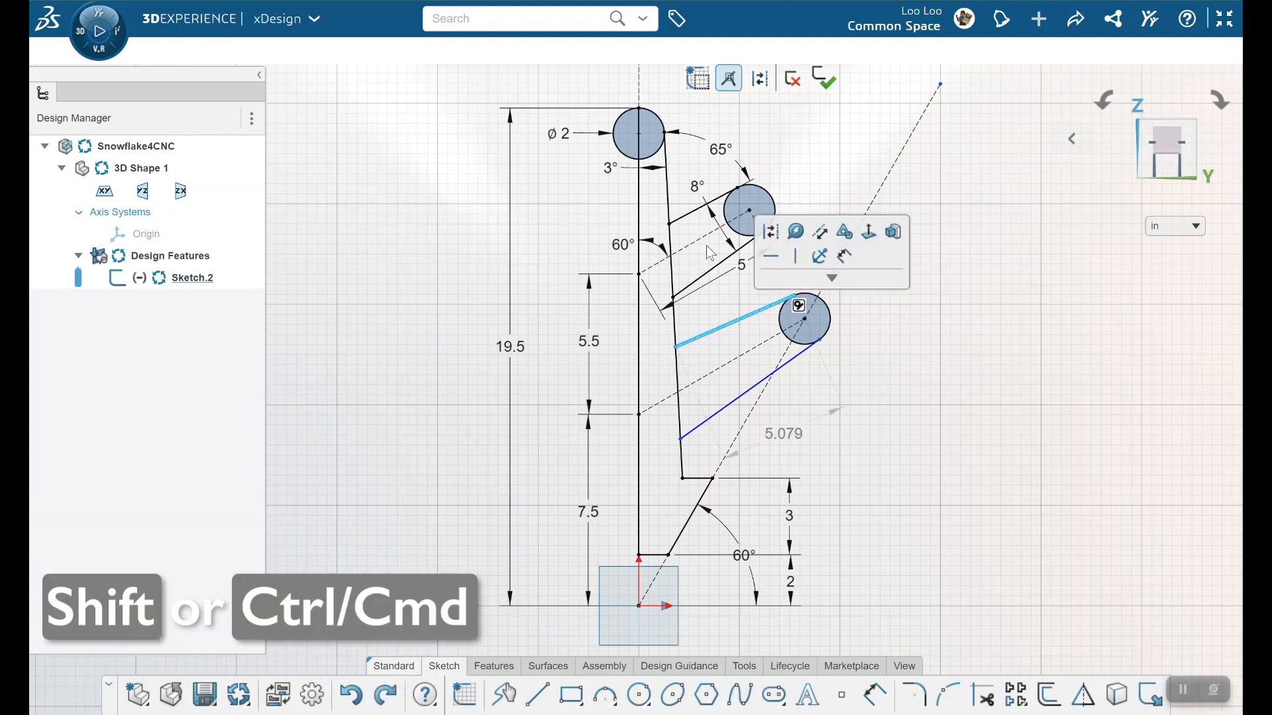
left_click(695, 211, "ctrl")
left_click(827, 152)
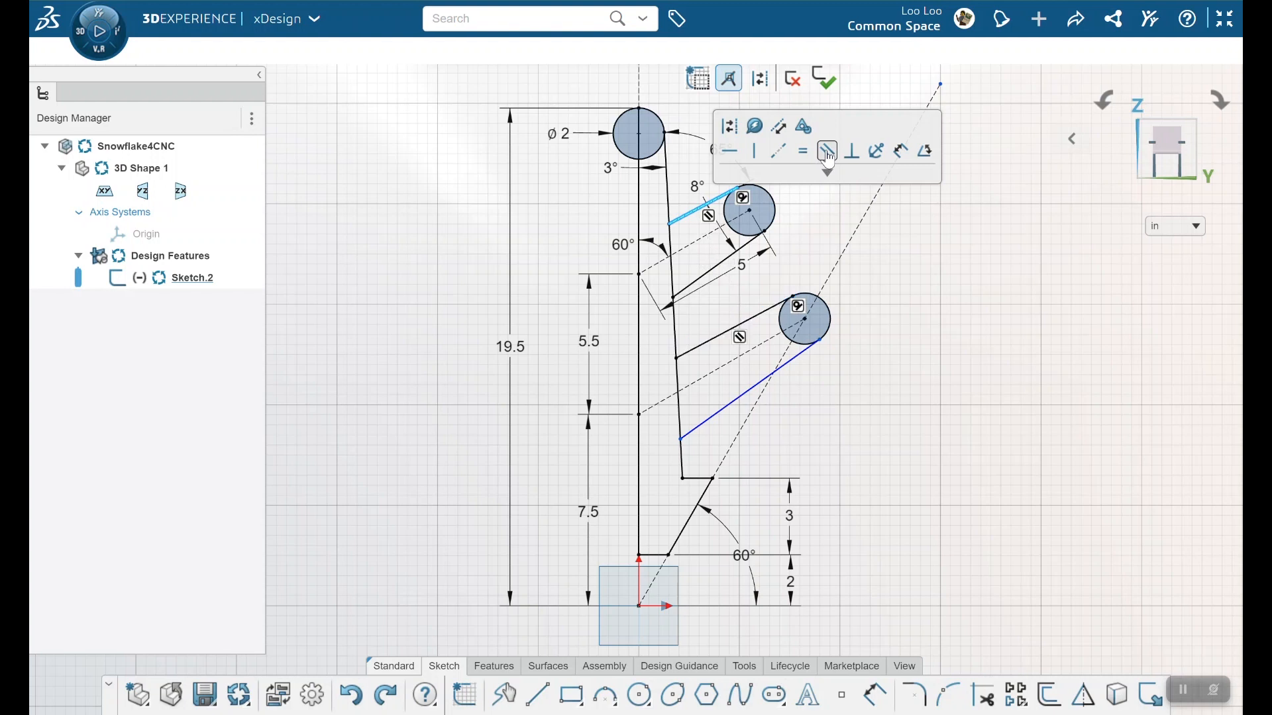
left_click(740, 402)
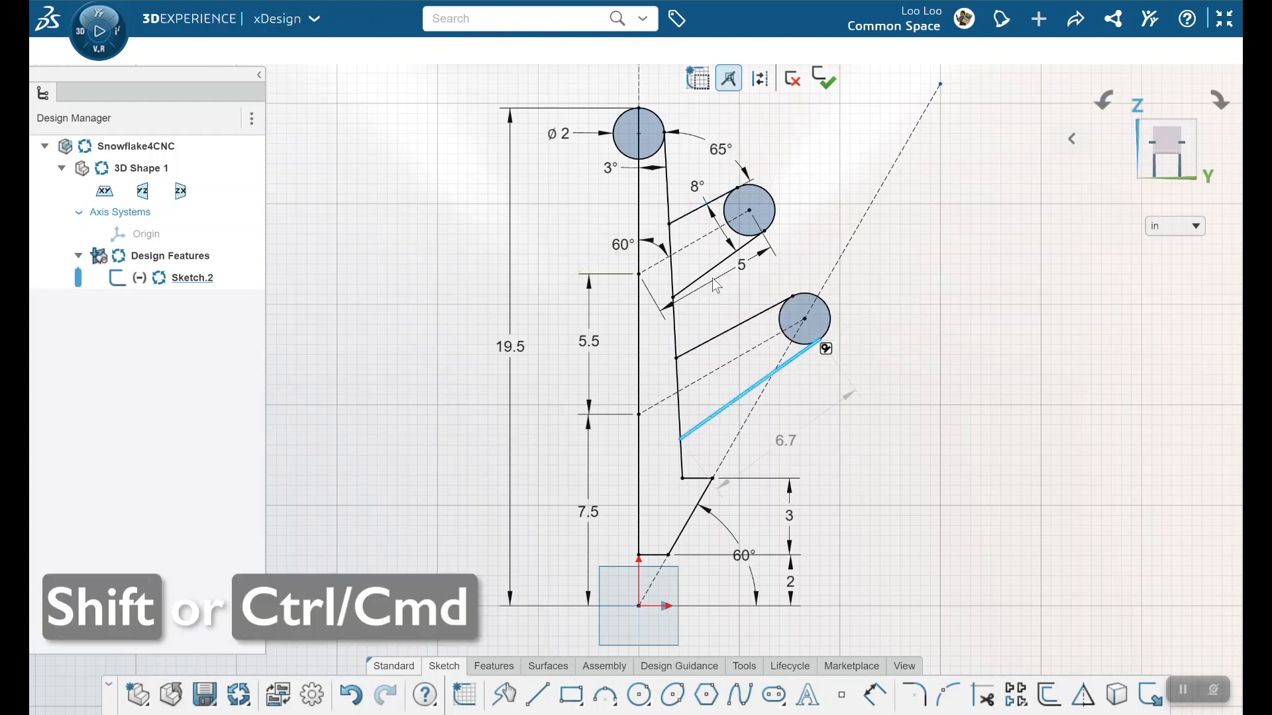
left_click(713, 267, "ctrl")
left_click(851, 214)
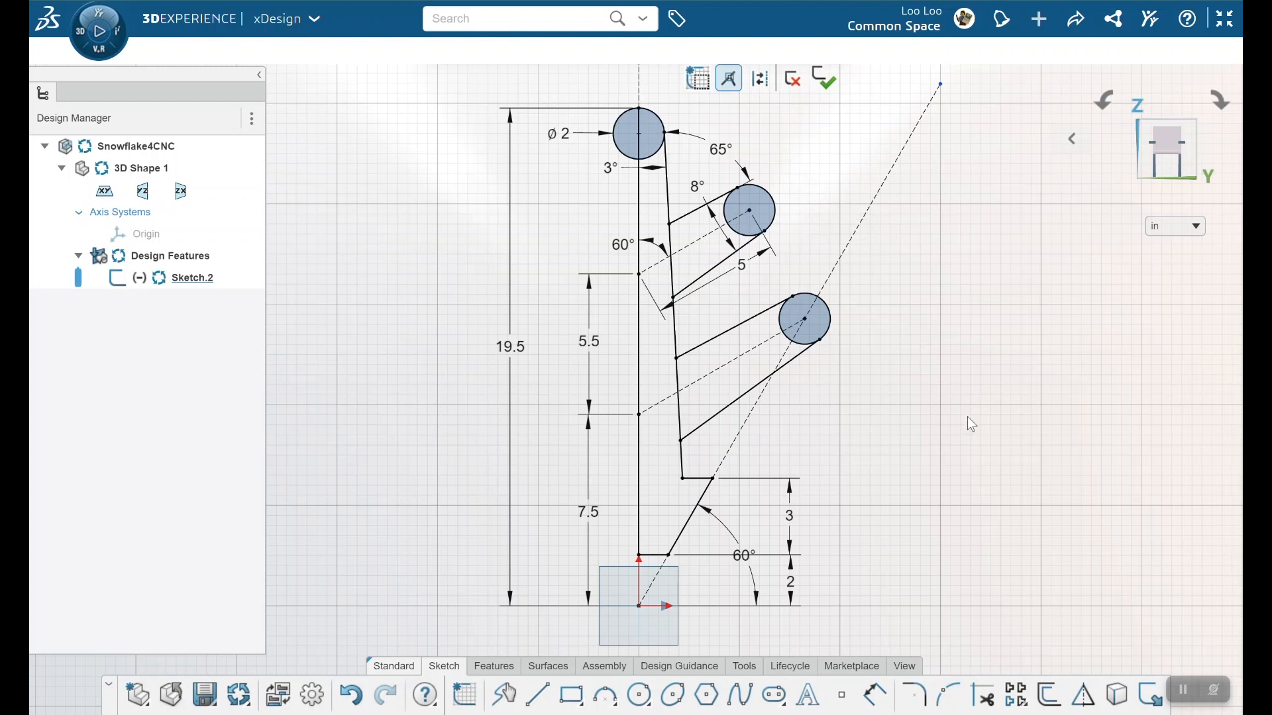
Trim the inner arcs of the top and middle circles and the stem edge between the middle branch's two edges.
left_click(982, 696)
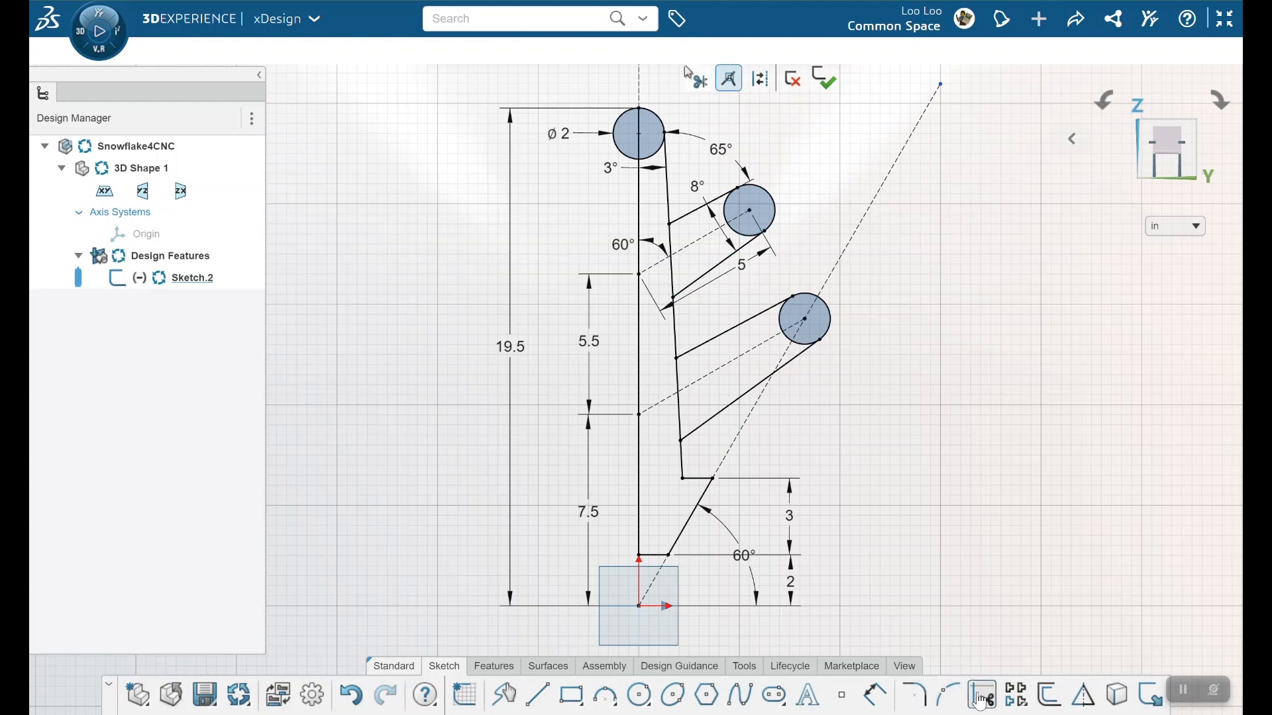
left_click_drag(591, 147, 660, 166)
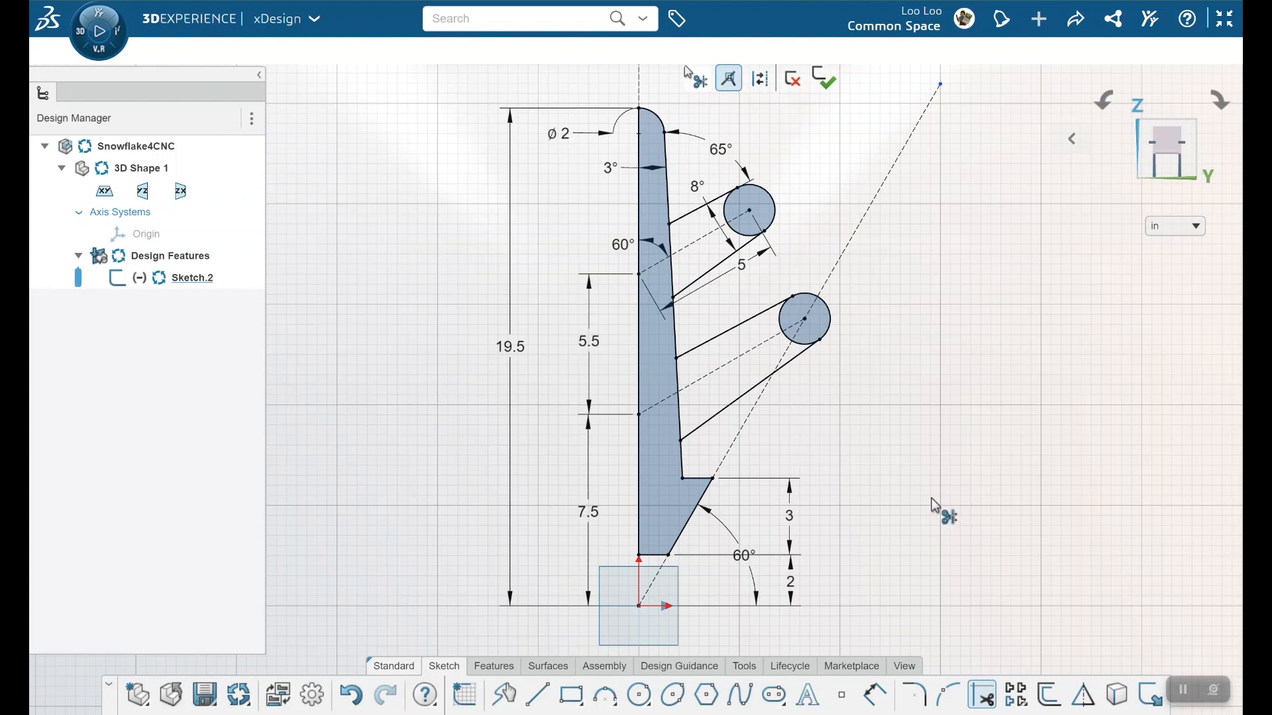
mouse_move(656, 231)
left_mouse_down()
mouse_move(686, 234)
mouse_move(726, 209)
left_mouse_up()
left_click_drag(657, 281, 728, 265)
Draw a line along the 60° construction line from the lowest circle's upper outline to the lower edge of its branch.
key("l")
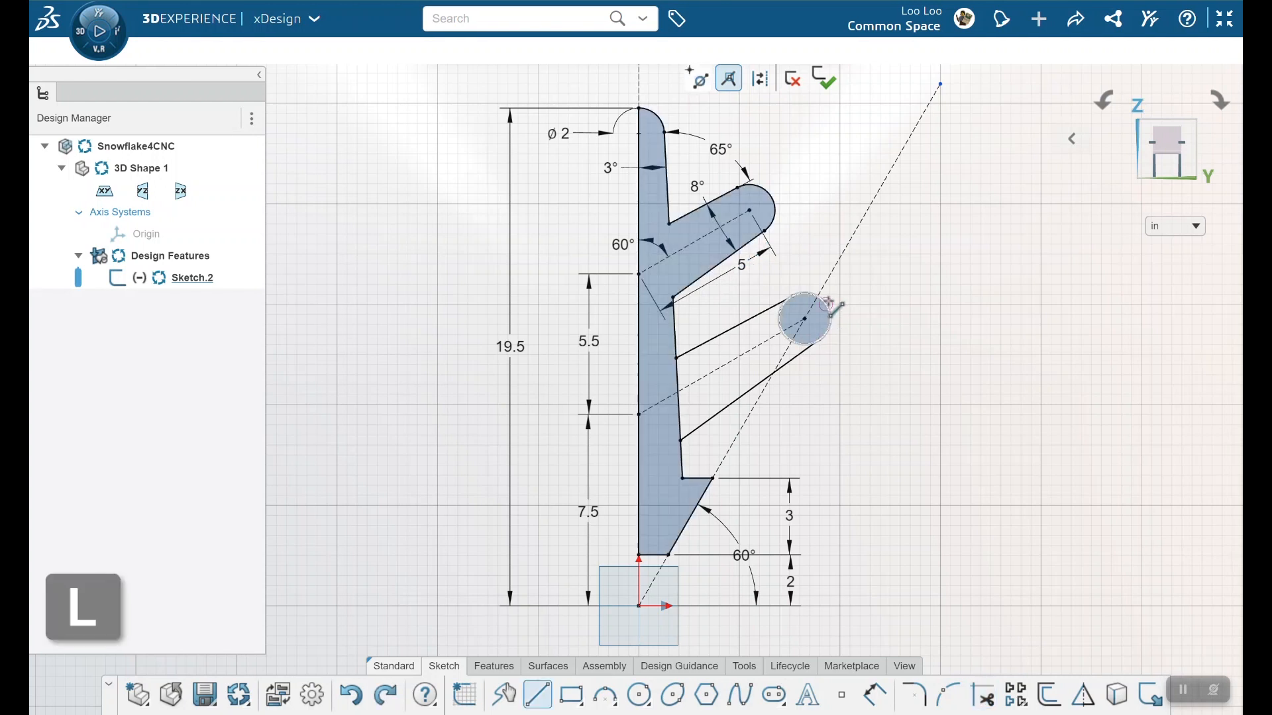
left_click(815, 300)
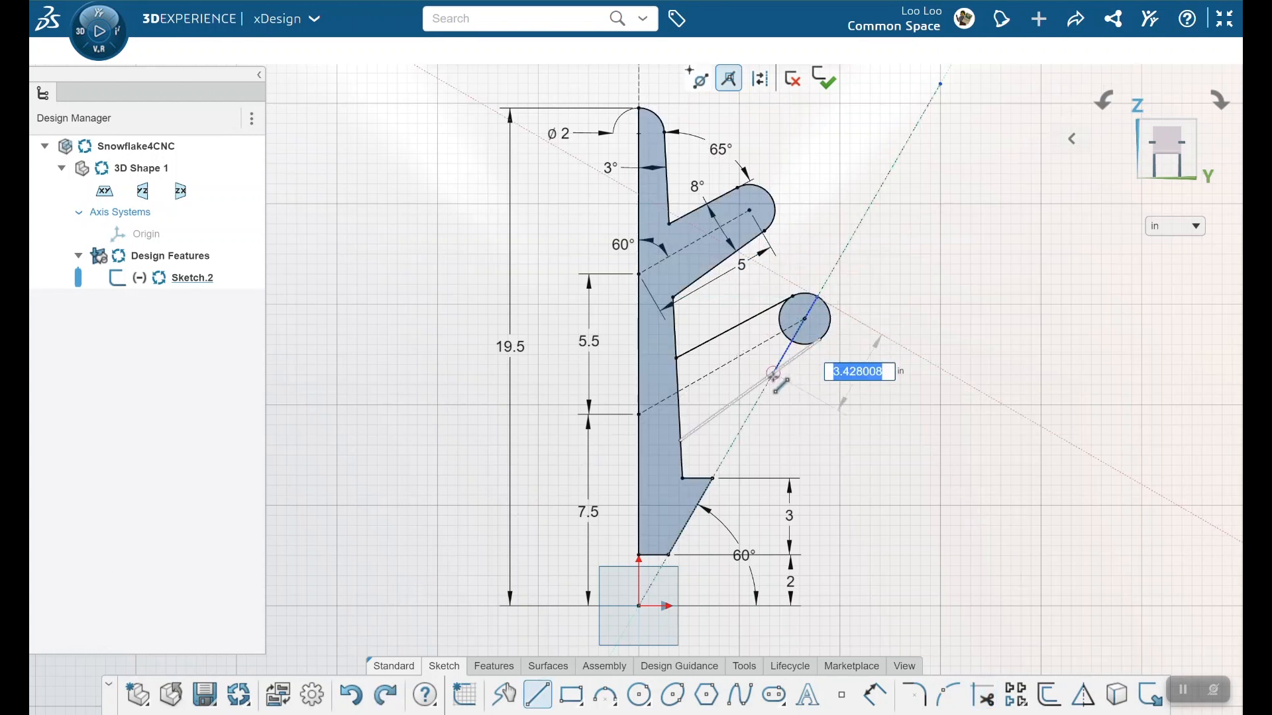
left_click(774, 373)
key("Escape")
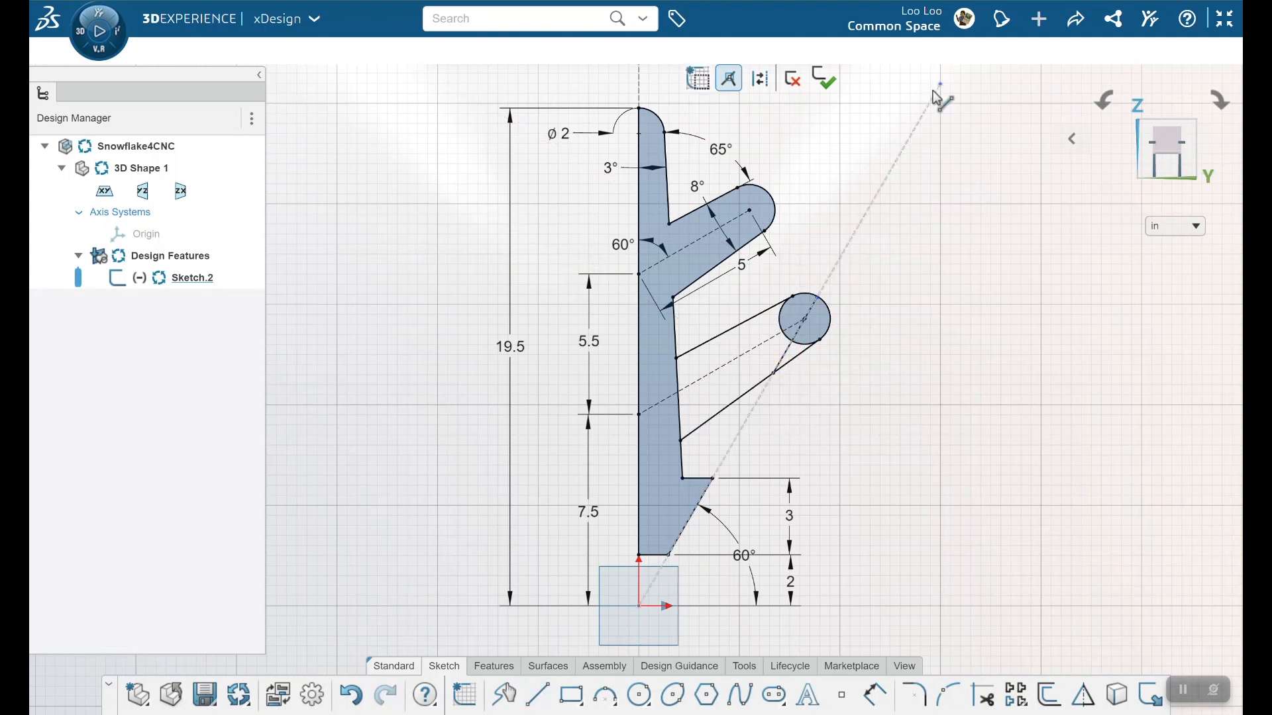
Shorten the 60° construction line by moving its upper endpoint to just below the lowest circle's branch.
left_click_drag(816, 299, 757, 406)
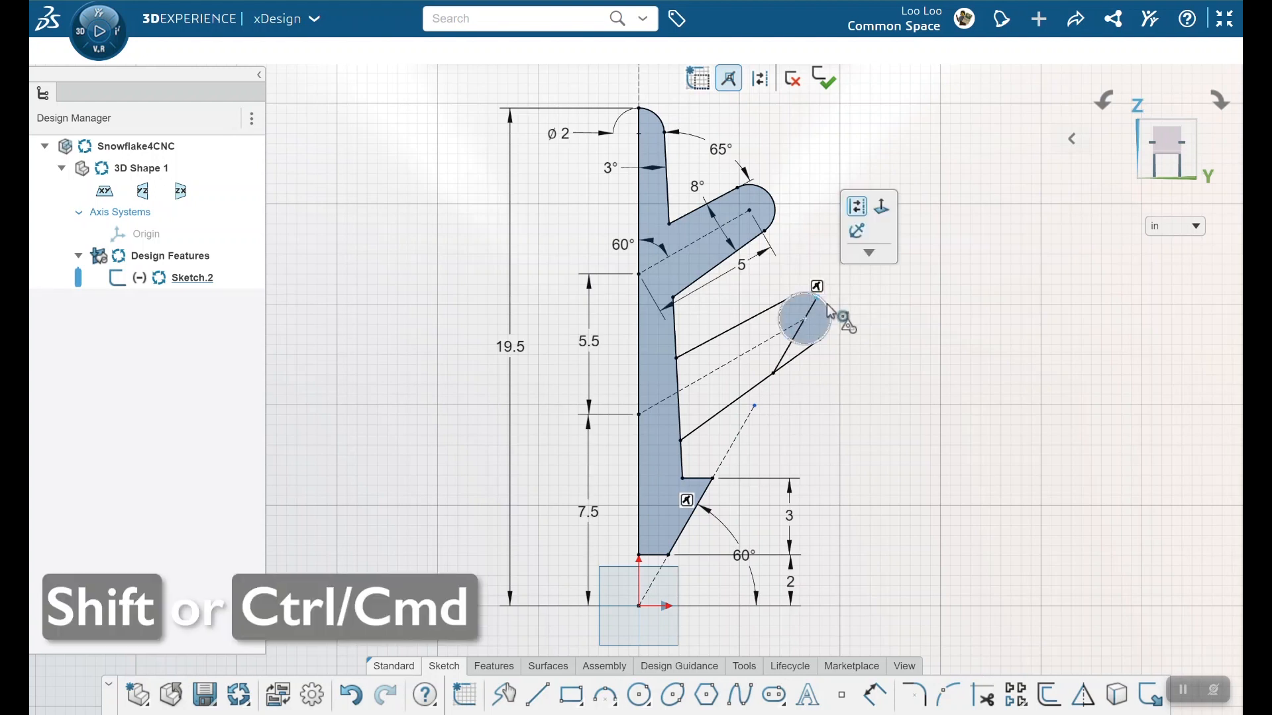
left_click(820, 306)
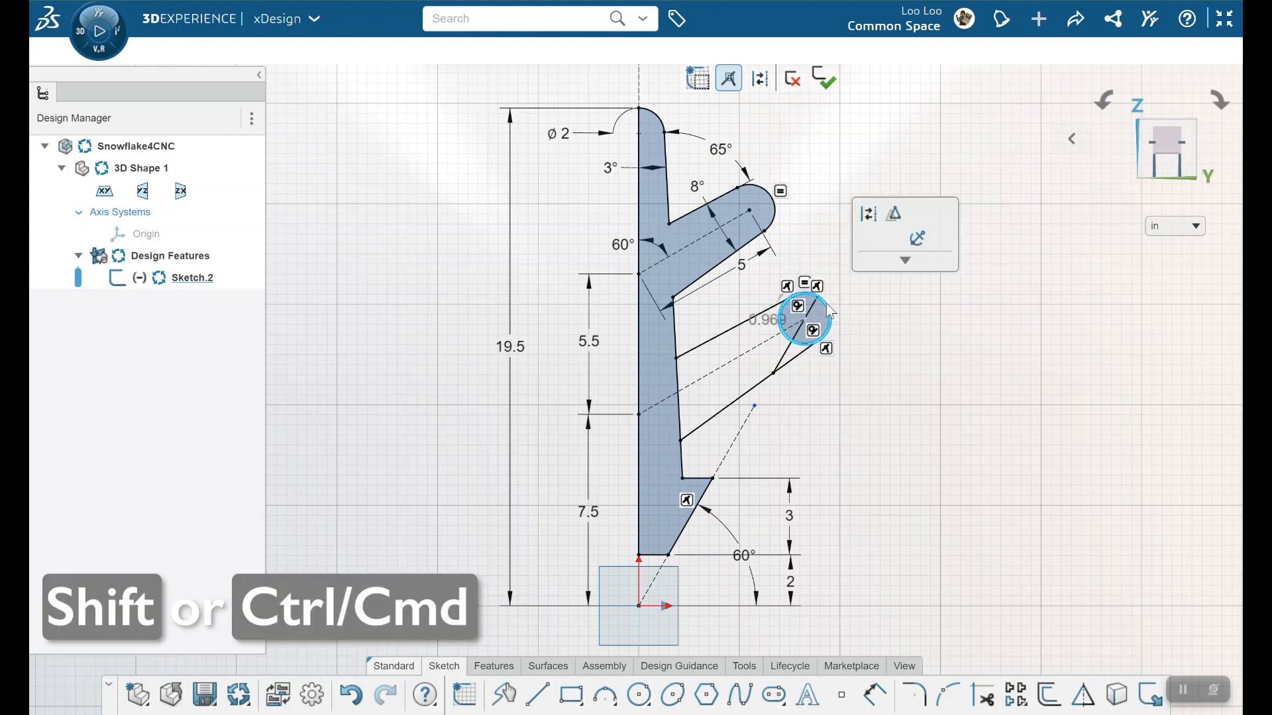
left_click(884, 369)
Trim the lowest circle's excess arcs, the branch edge beyond the slanted line and the stem edge inside the branch.
left_click(983, 694)
left_click_drag(806, 369, 815, 329)
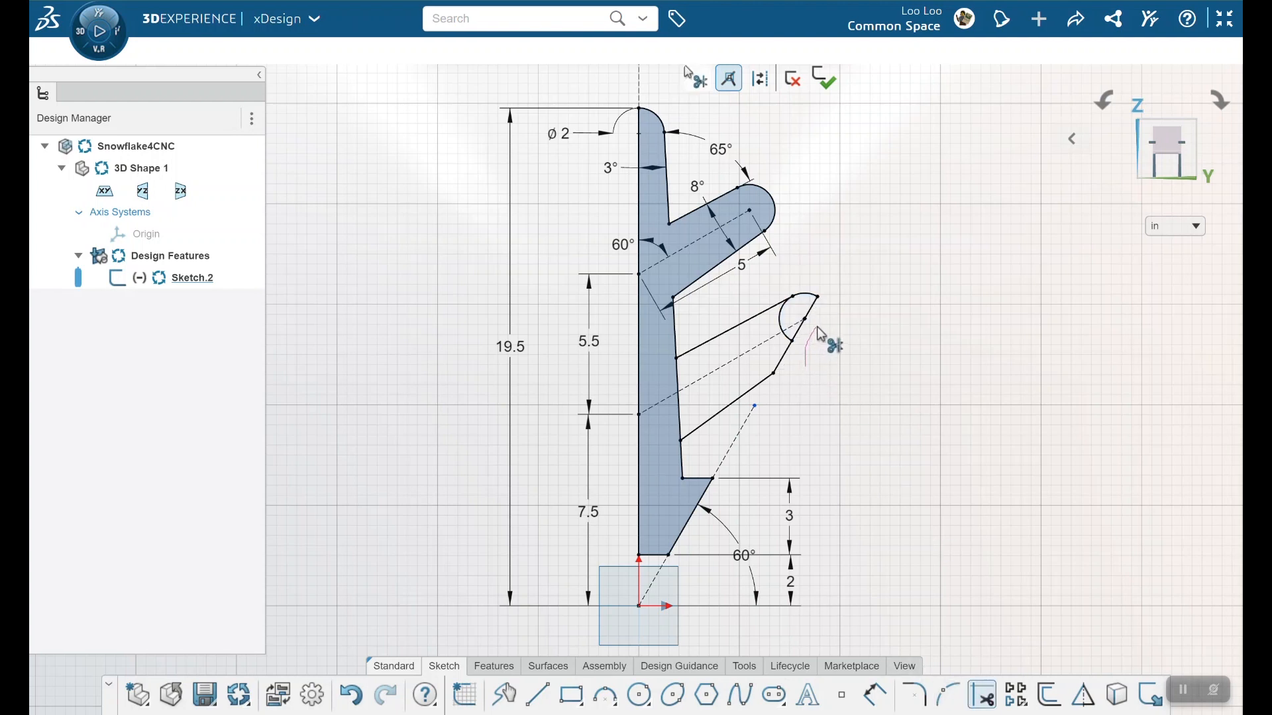
left_click(675, 375)
left_click(783, 324)
mouse_move(682, 414)
left_mouse_down()
mouse_move(780, 364)
mouse_move(790, 336)
left_mouse_up()
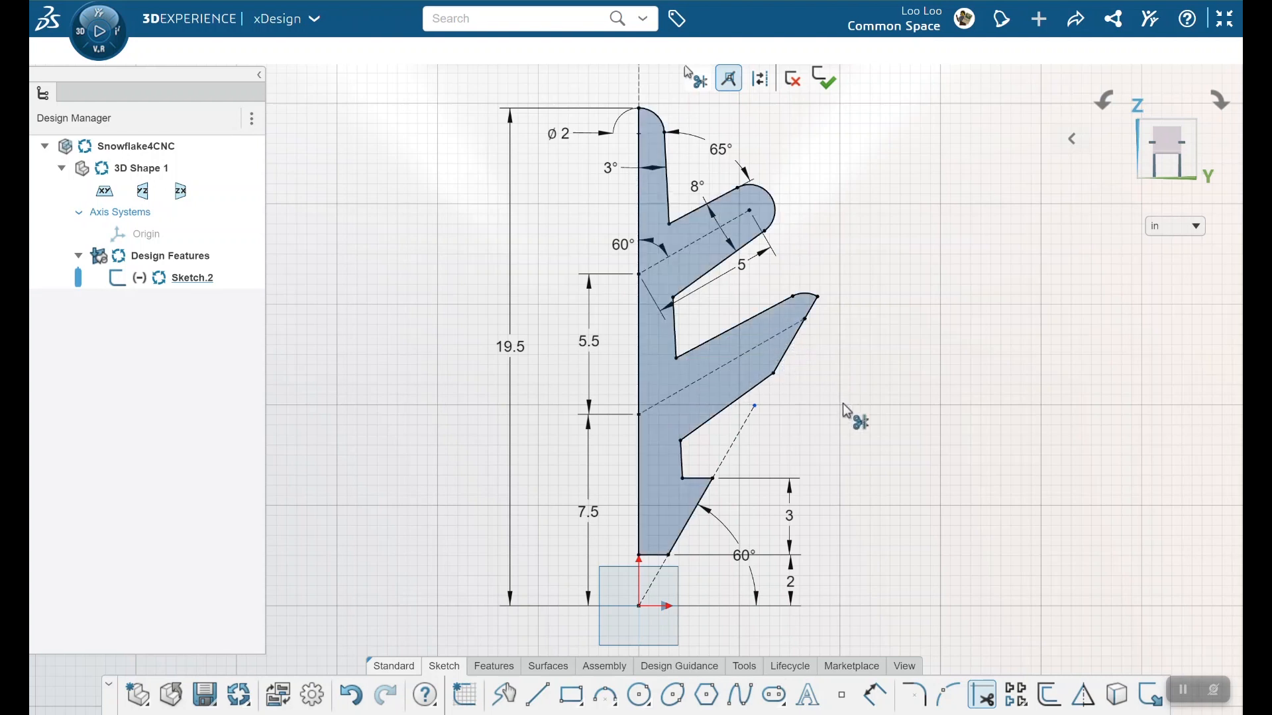
left_click(976, 686)
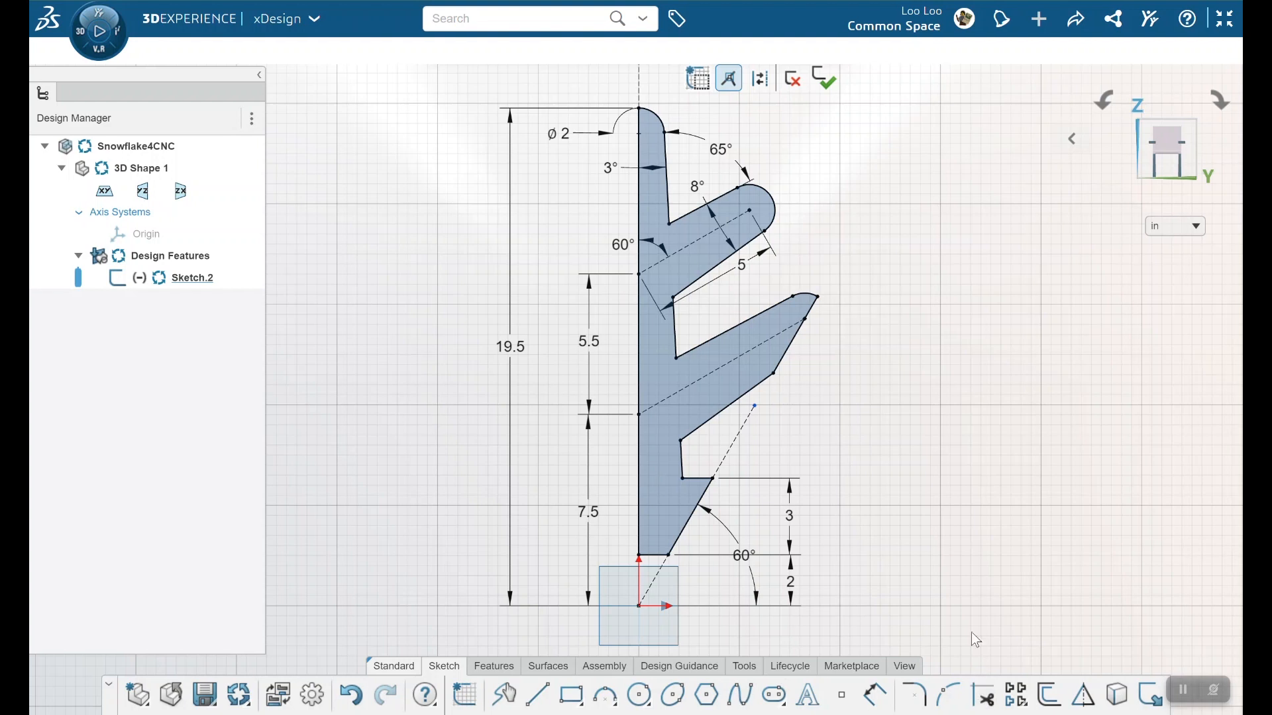
Finish the sketch and save the design.
left_click(824, 79)
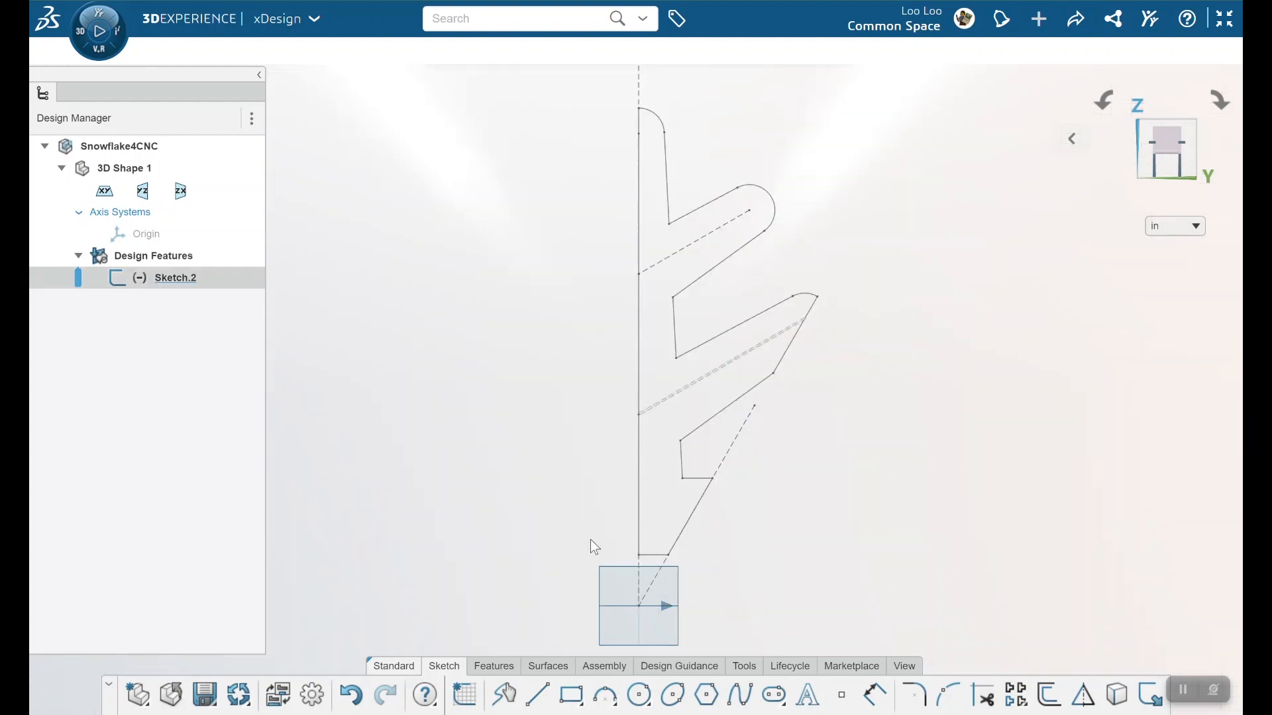
left_click(204, 695)
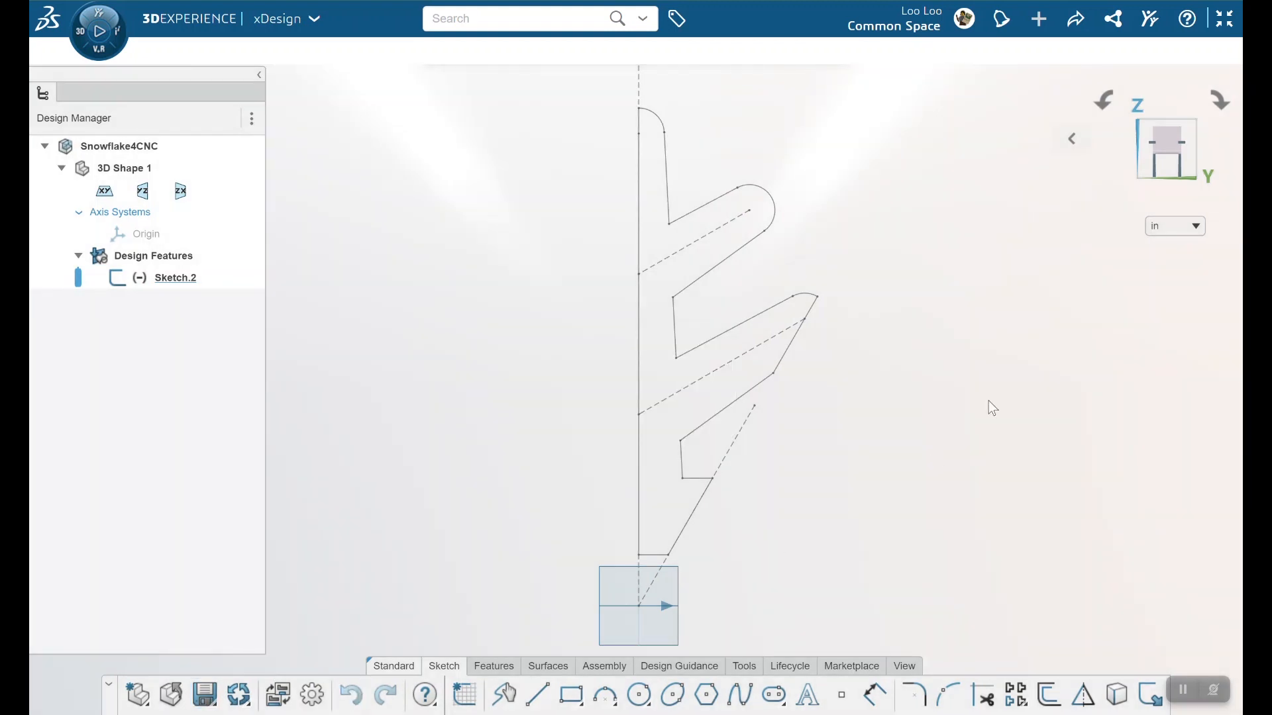
middle_click_drag(989, 401, 924, 472)
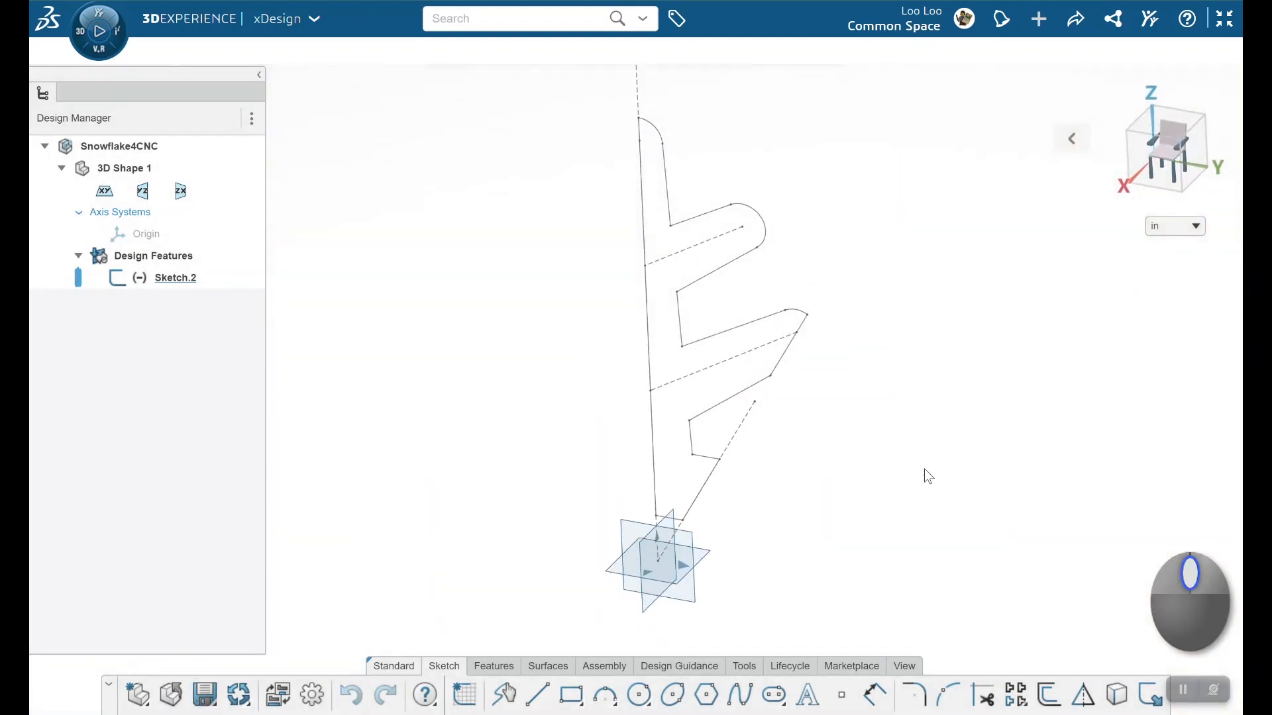
left_click(514, 671)
left_click(535, 695)
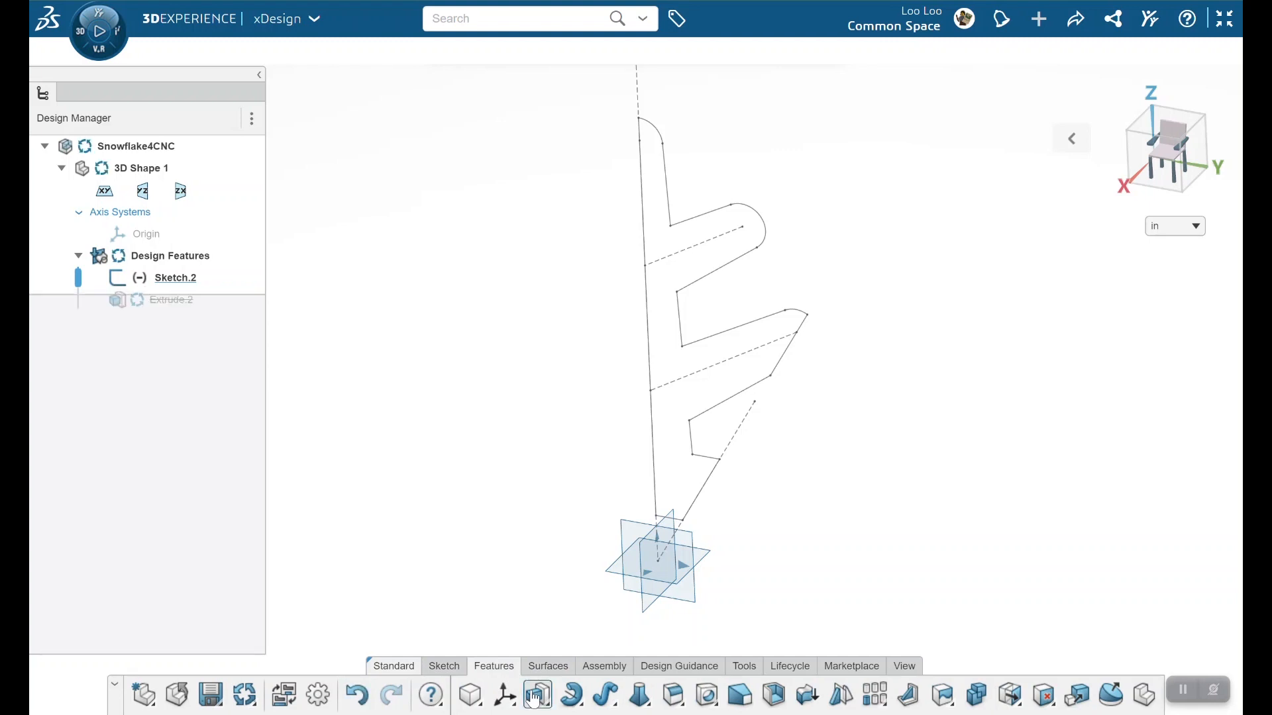
left_click(722, 222)
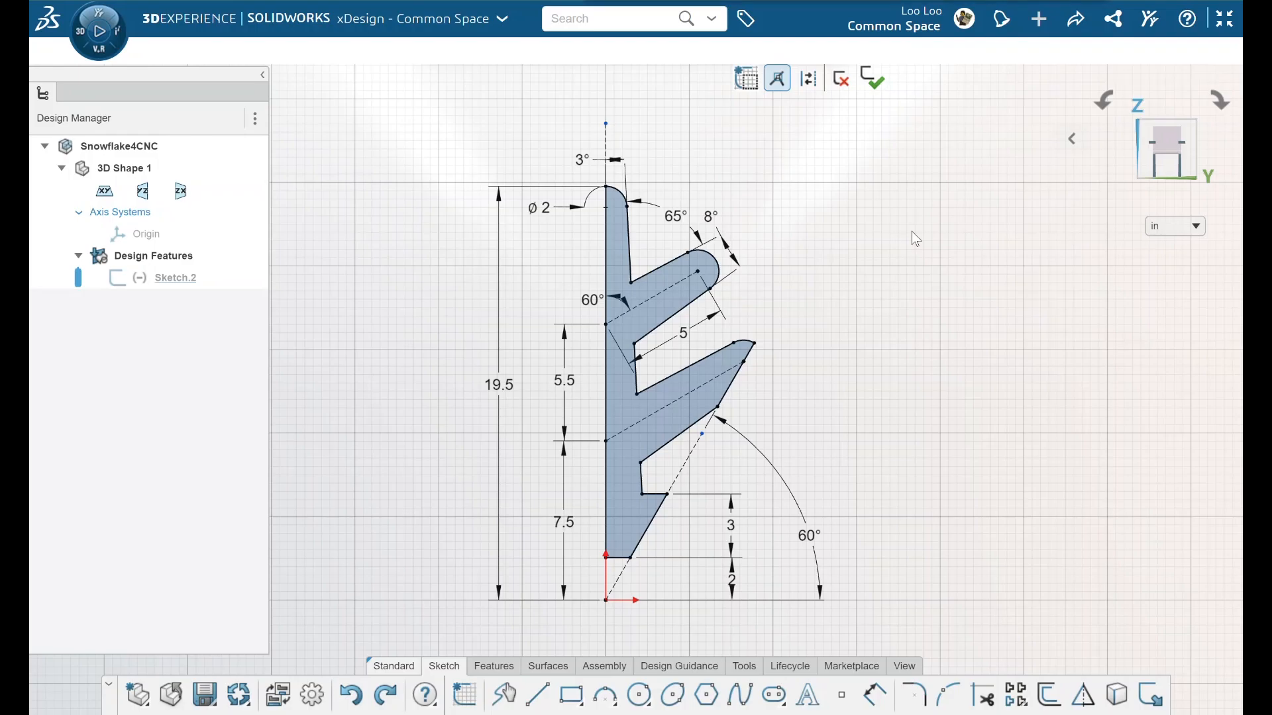
Extrude the snowflake arm sketch as a solid with a blind distance of 0.75 in.
left_click(493, 666)
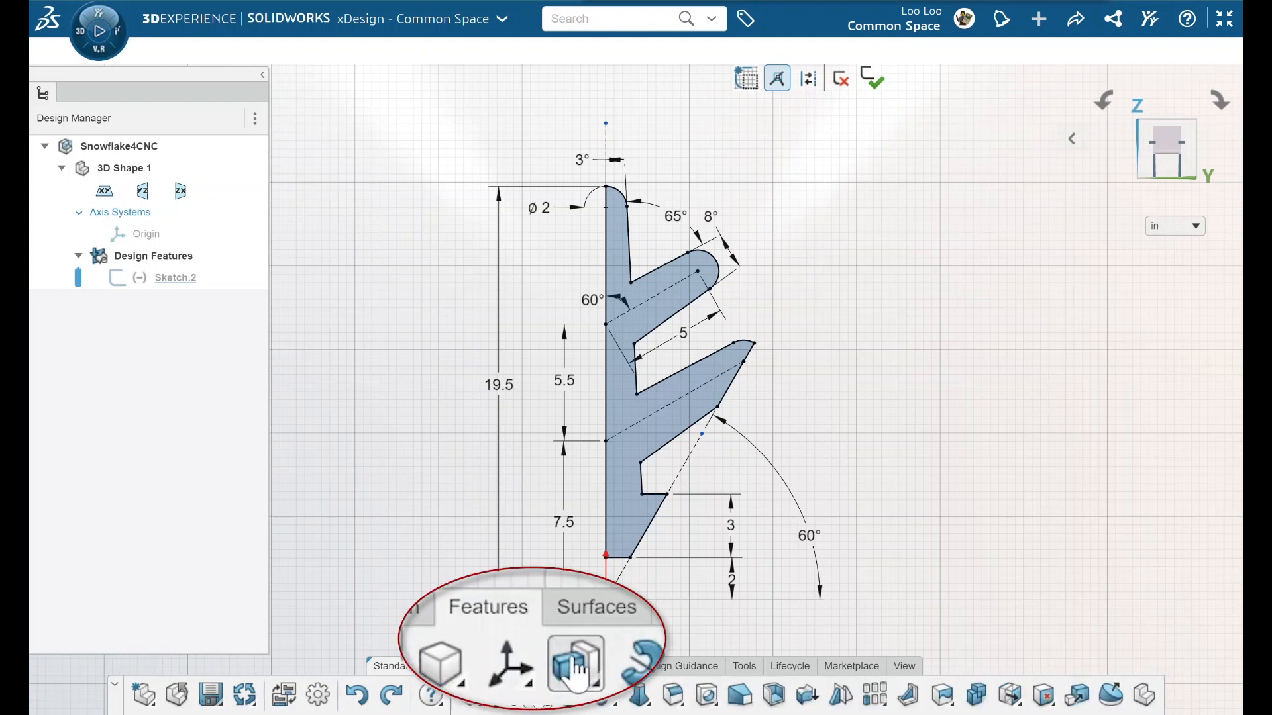
left_click(537, 694)
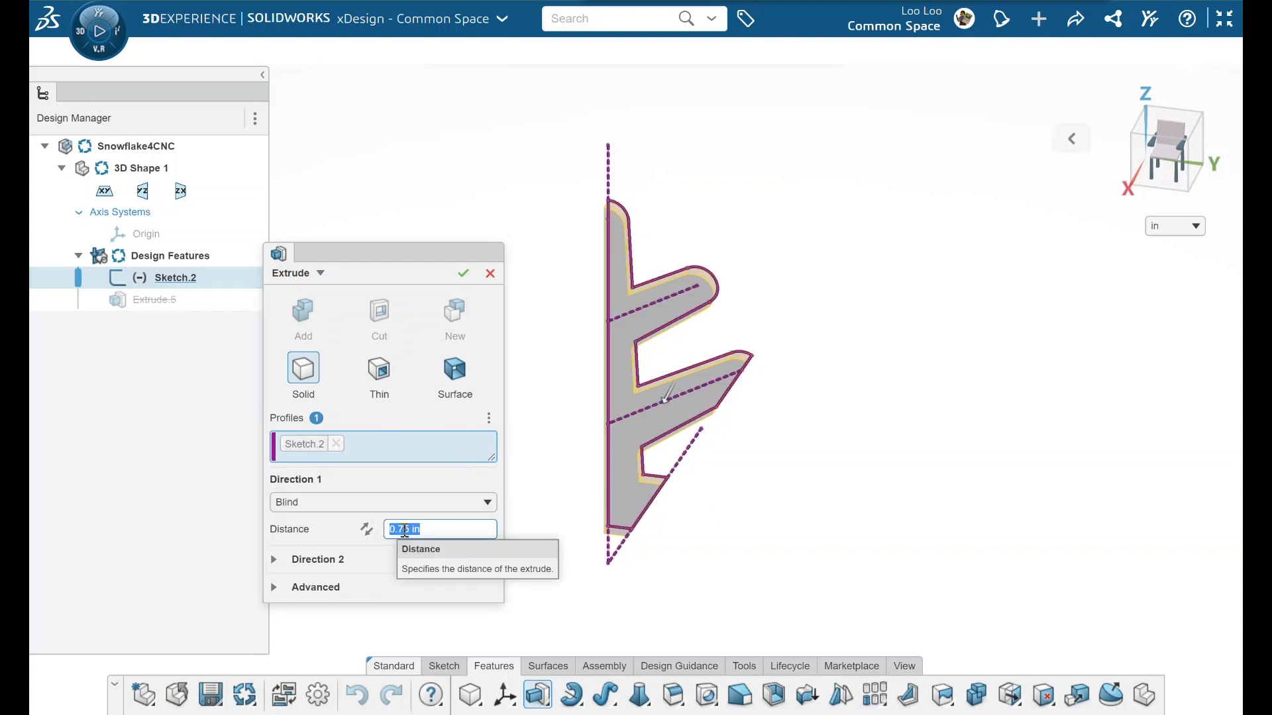
left_click(463, 273)
middle_click_drag(584, 308, 670, 363)
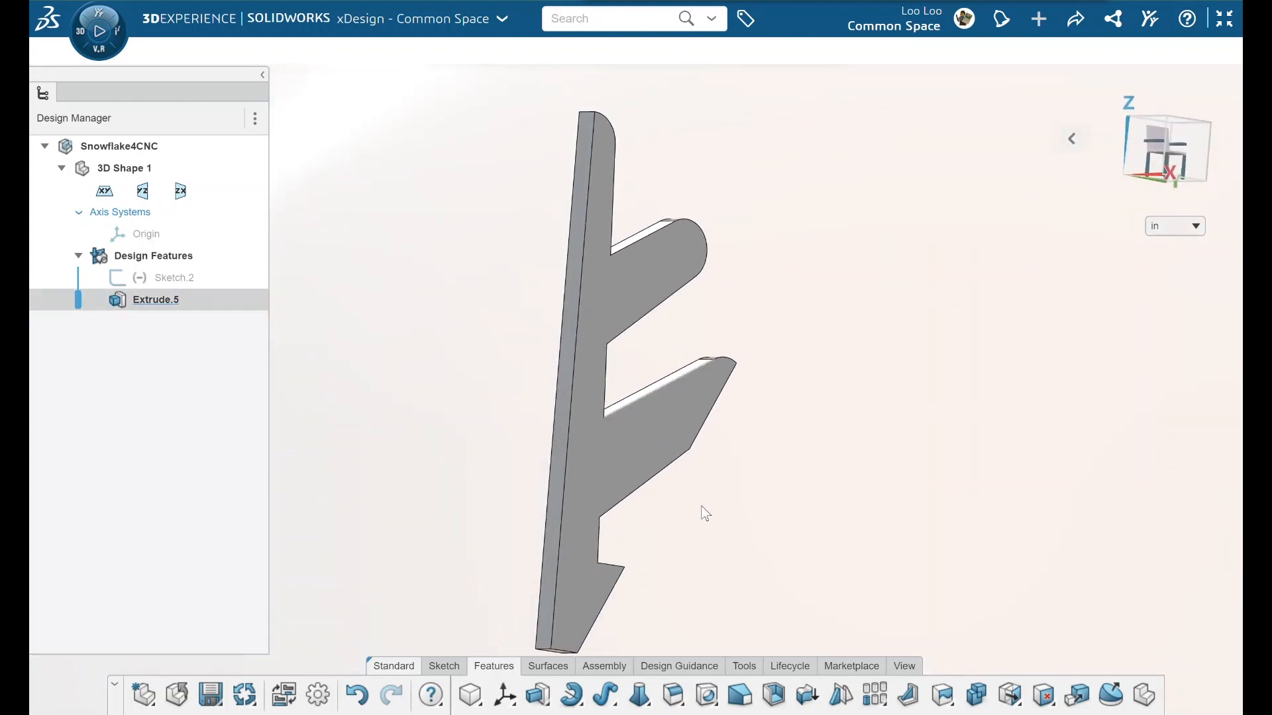
Mirror the extruded half arm about its long flat side face to form the complete snowflake arm.
left_click(839, 695)
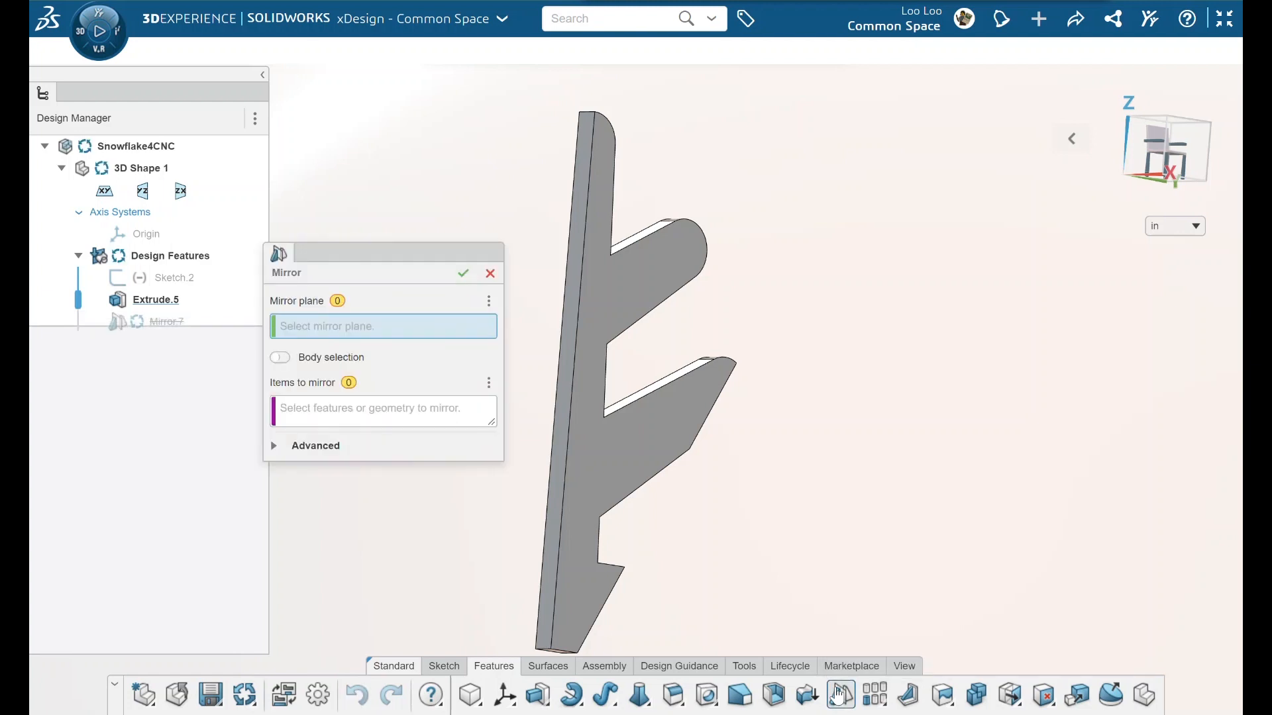
left_click(567, 359)
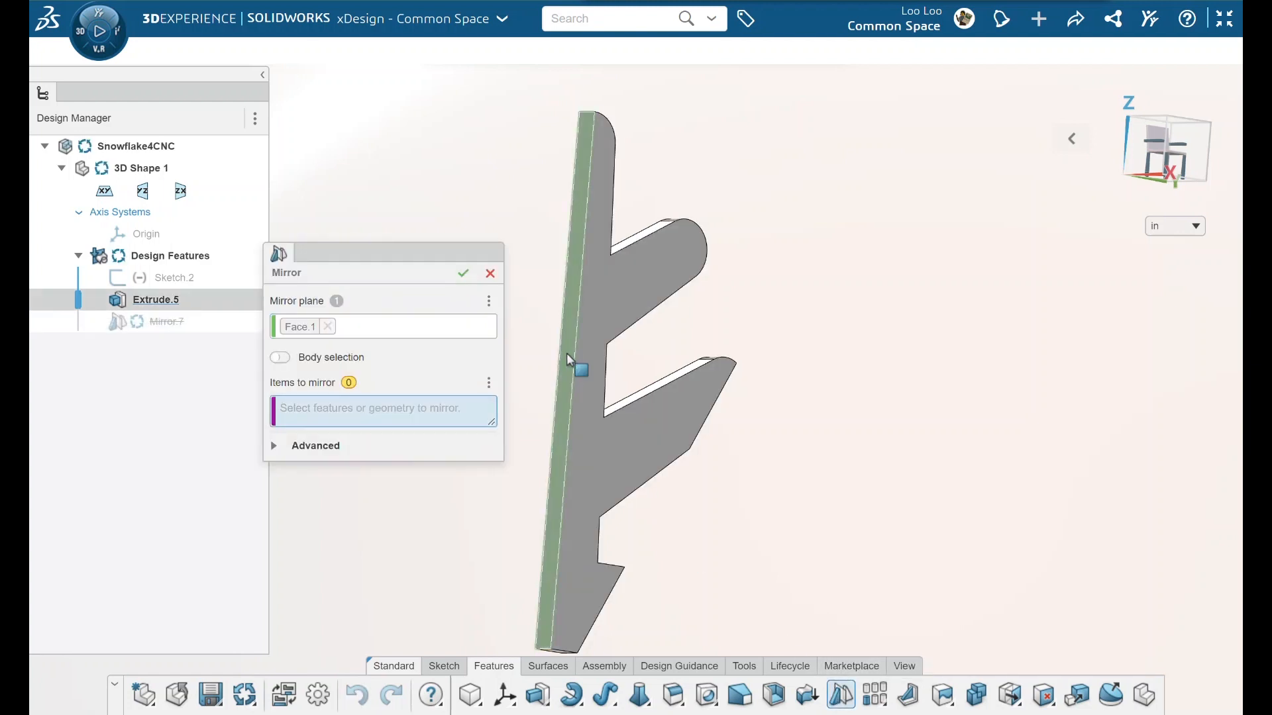
left_click(611, 296)
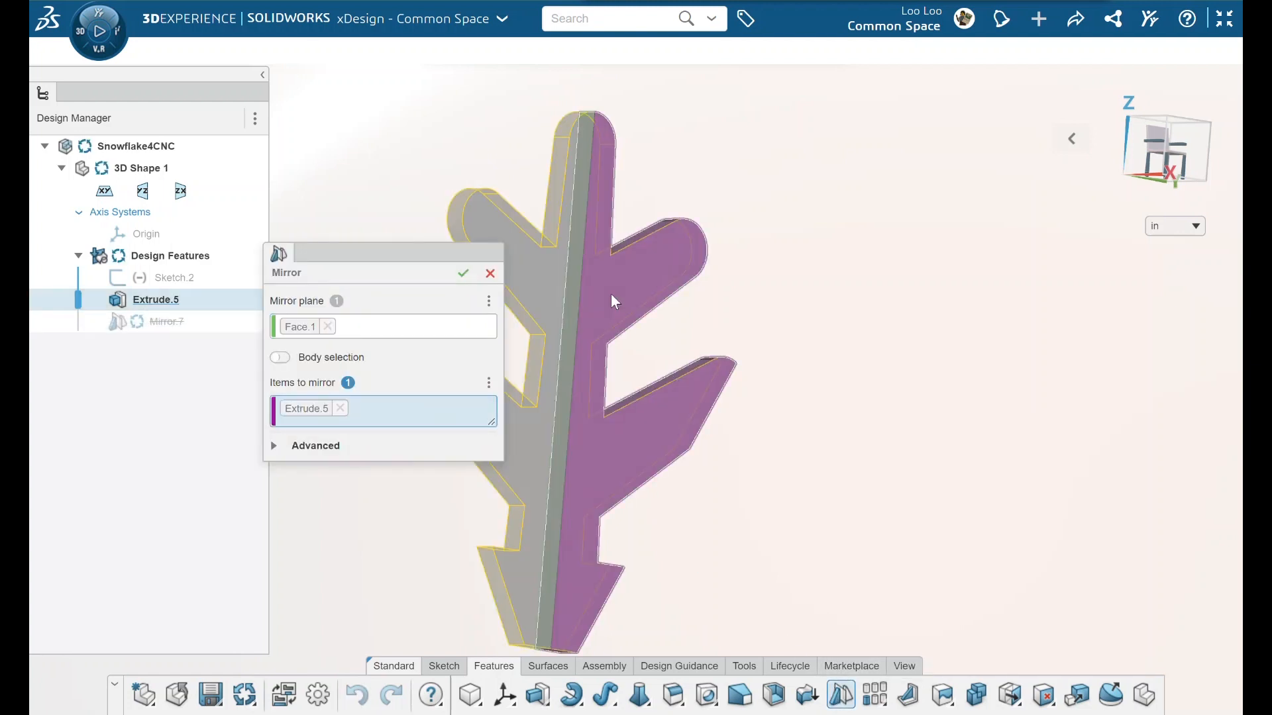
left_click(463, 273)
middle_click_drag(833, 400, 775, 463)
middle_click(765, 473)
middle_click(765, 473)
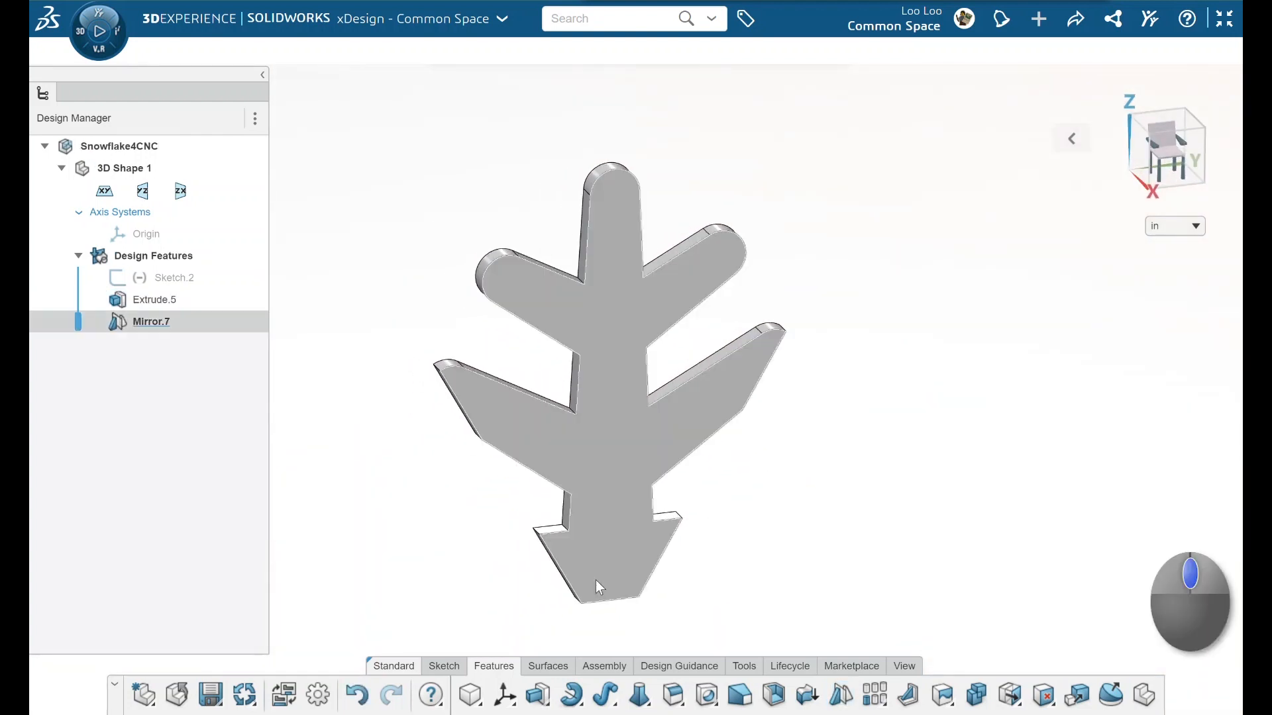
Circularly pattern the mirrored arm about the origin's X-axis with 6 instances over a 360 deg pattern angle.
left_click(883, 707)
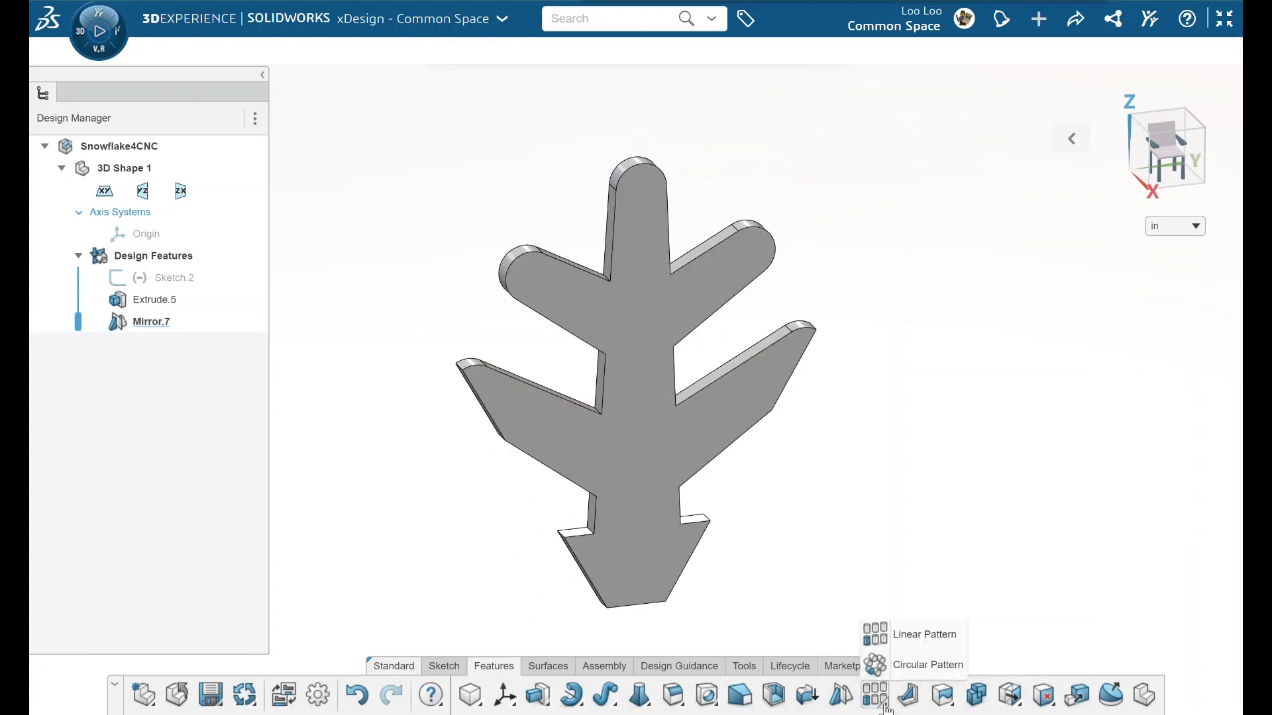
left_click(907, 671)
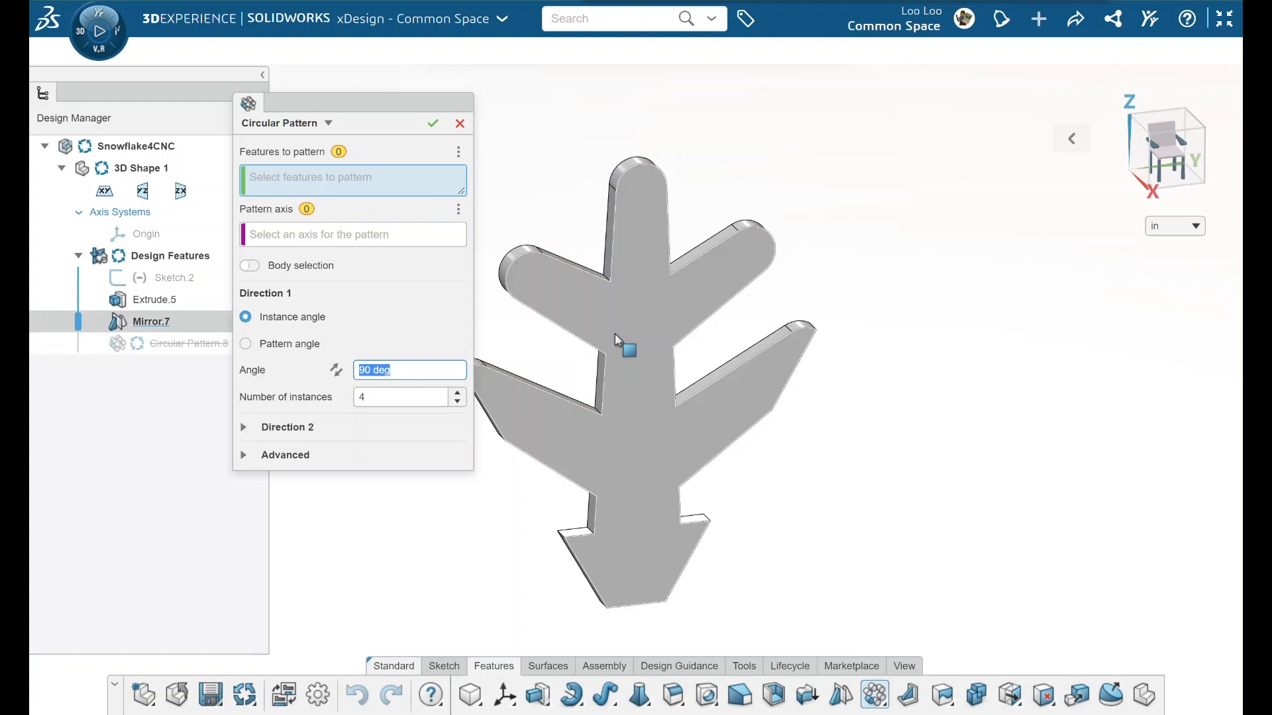
left_click(640, 357)
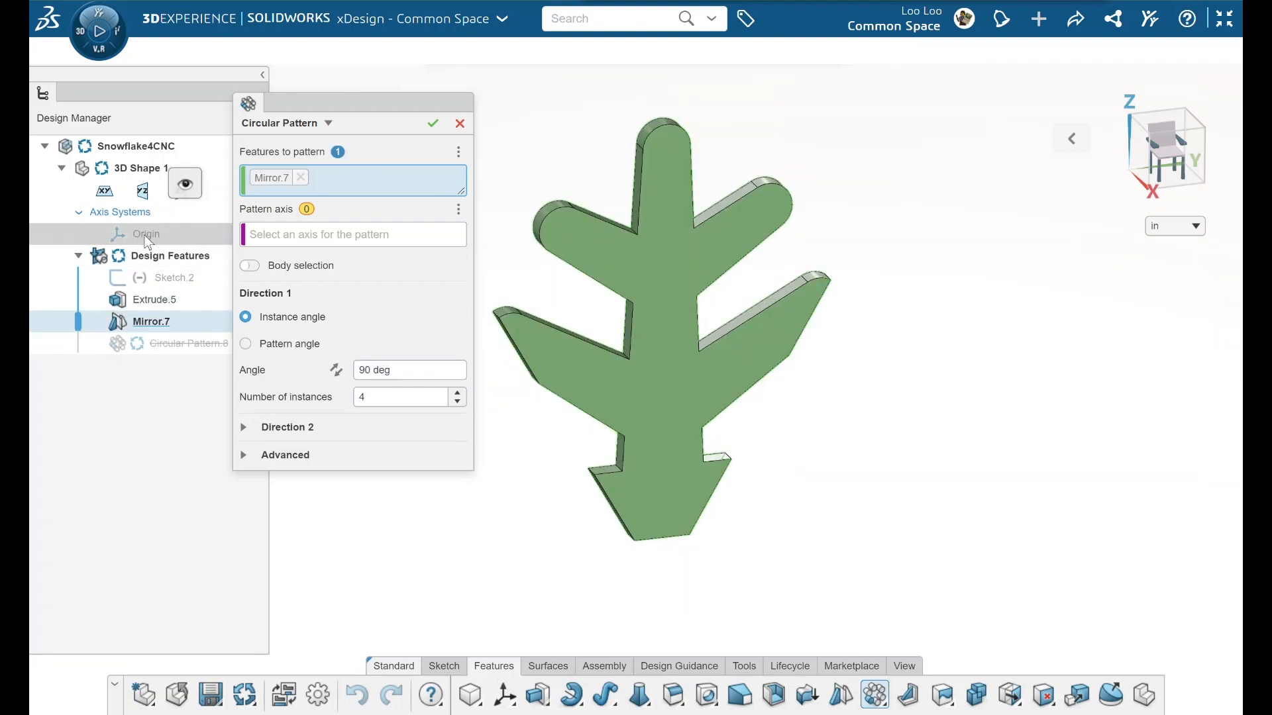
left_click(316, 237)
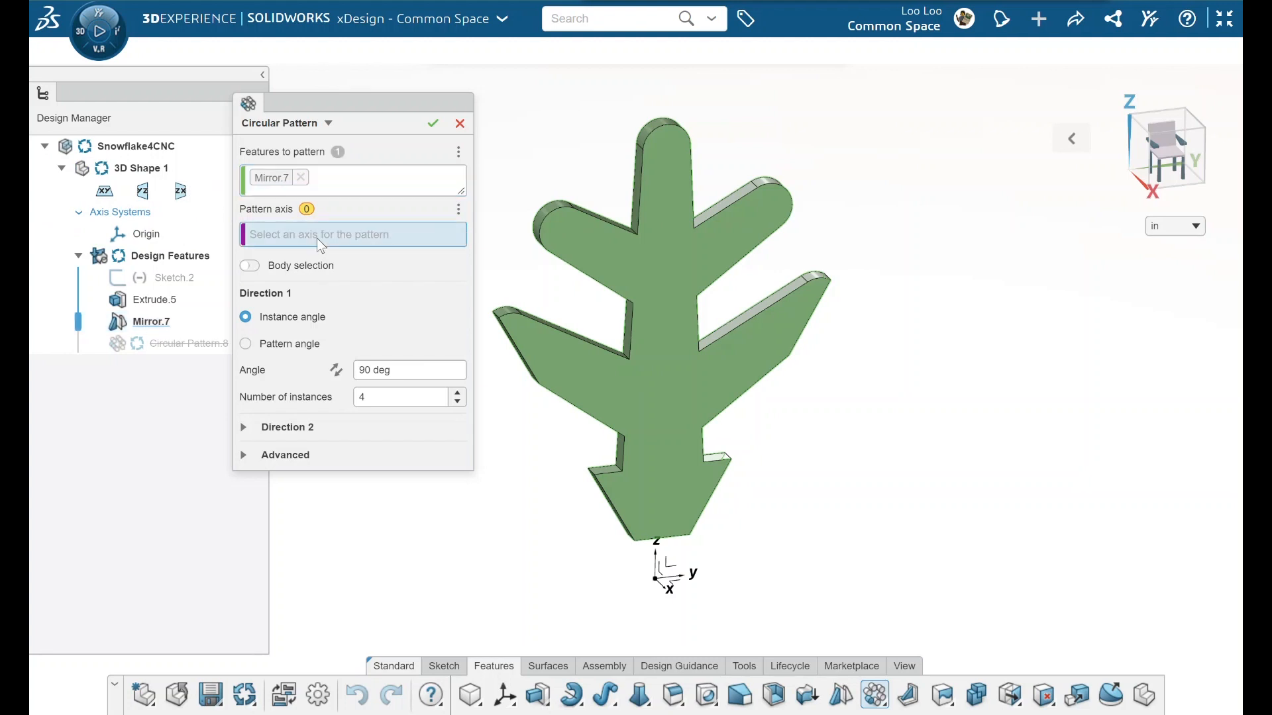
left_click(665, 586)
key("f")
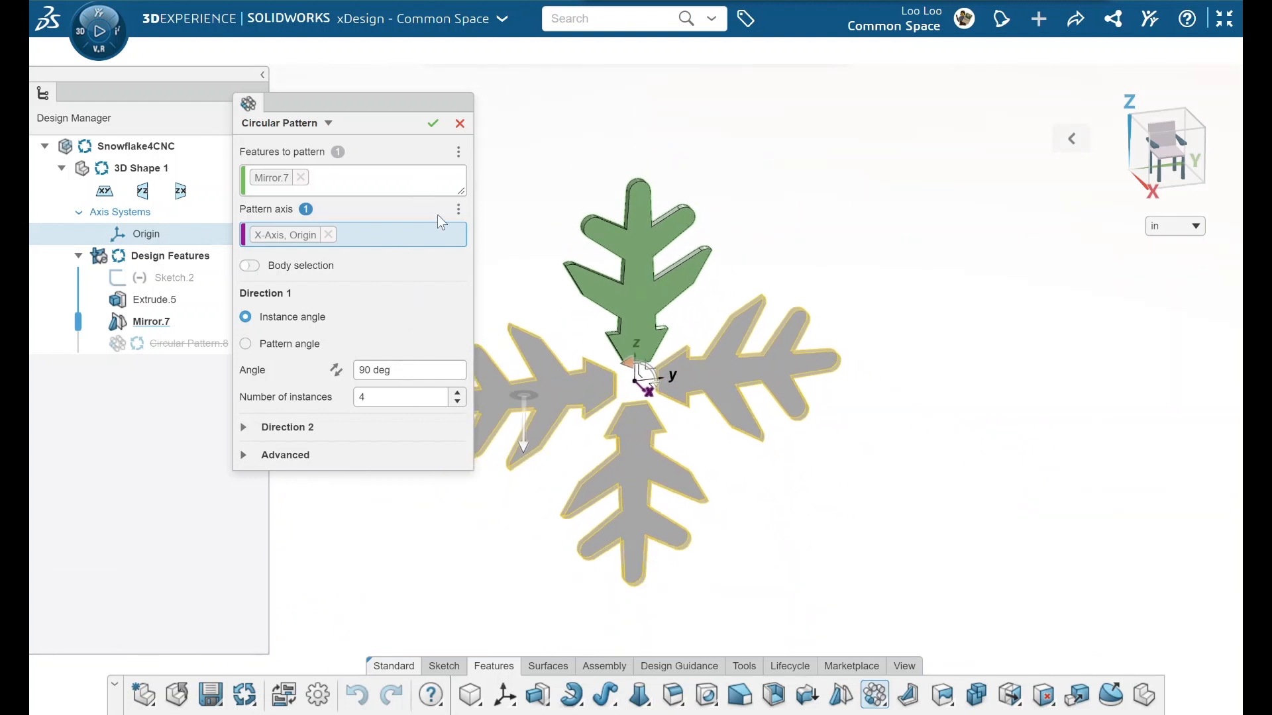
left_click(308, 349)
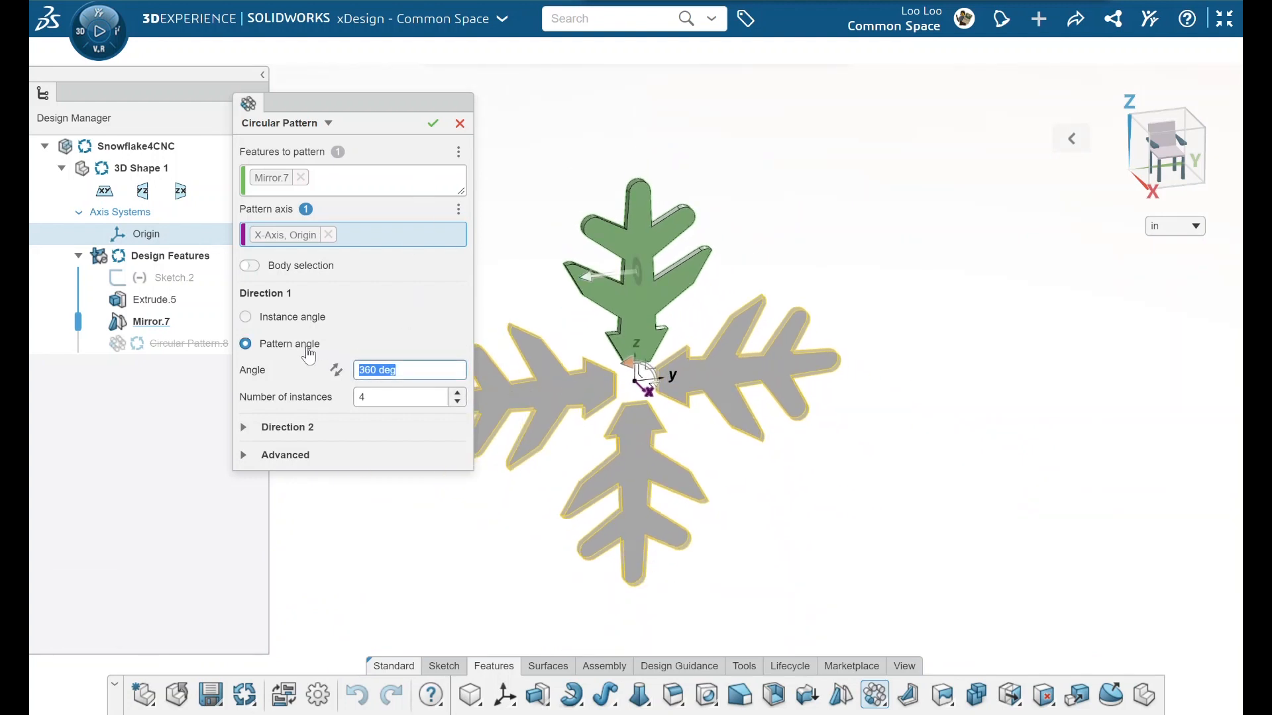
left_click(457, 393)
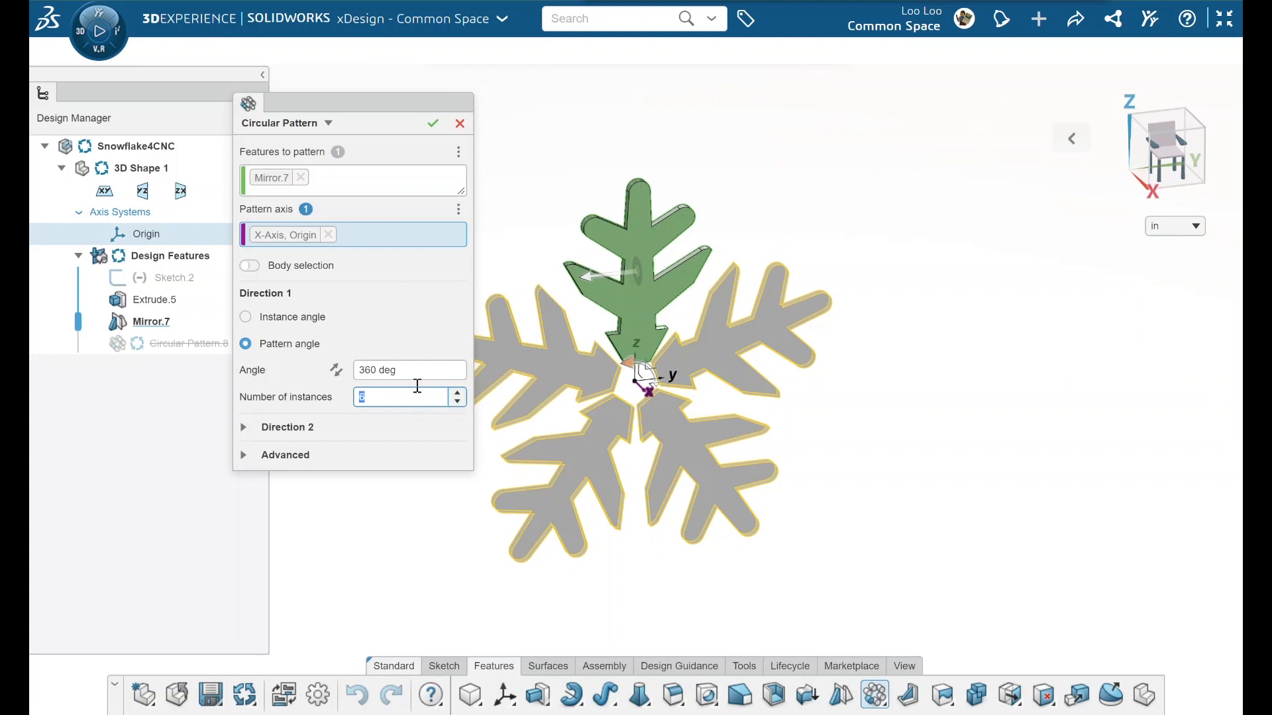
left_click(431, 124)
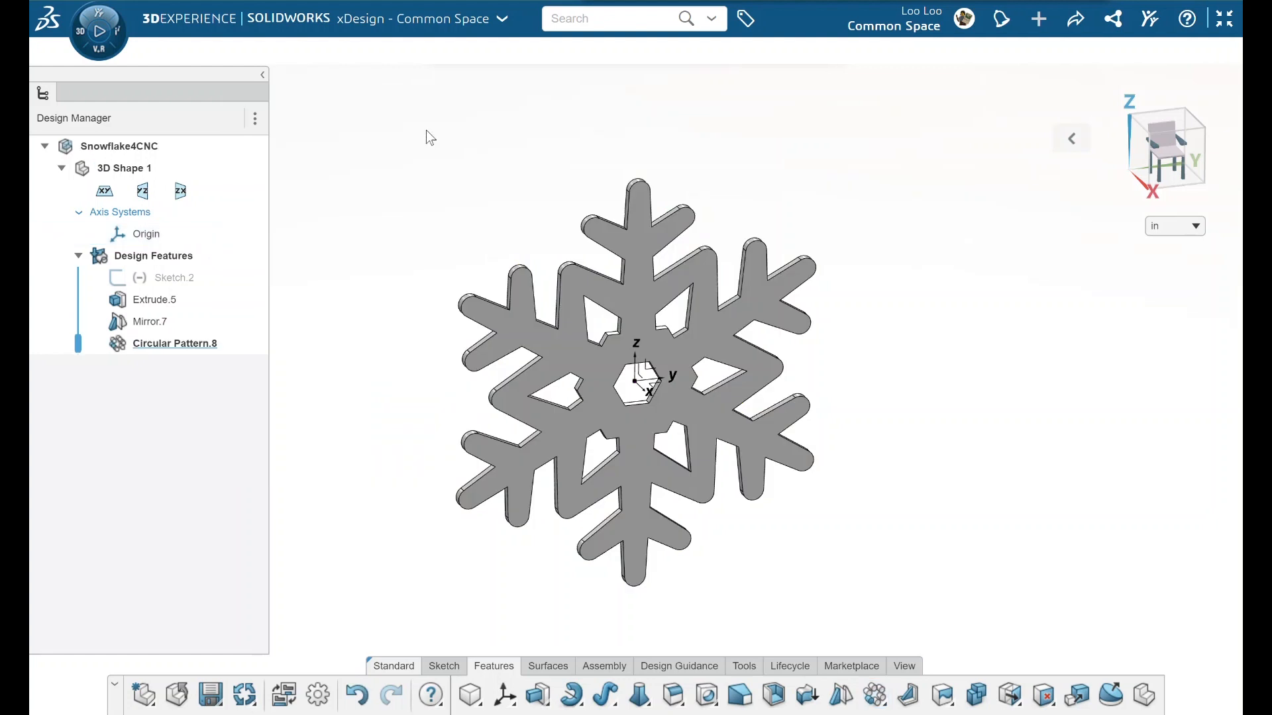
Show the snowflake face-on and hide the origin axis system.
left_click(1137, 160)
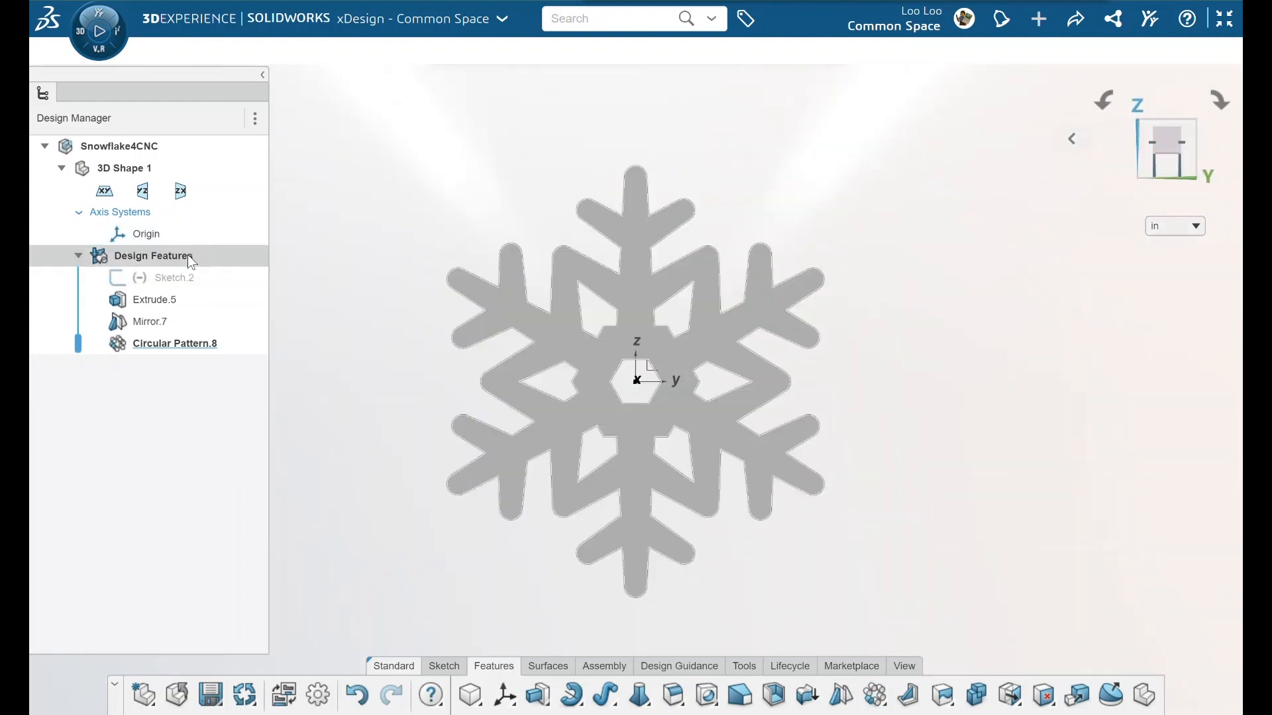
left_click(164, 236)
left_click(205, 190)
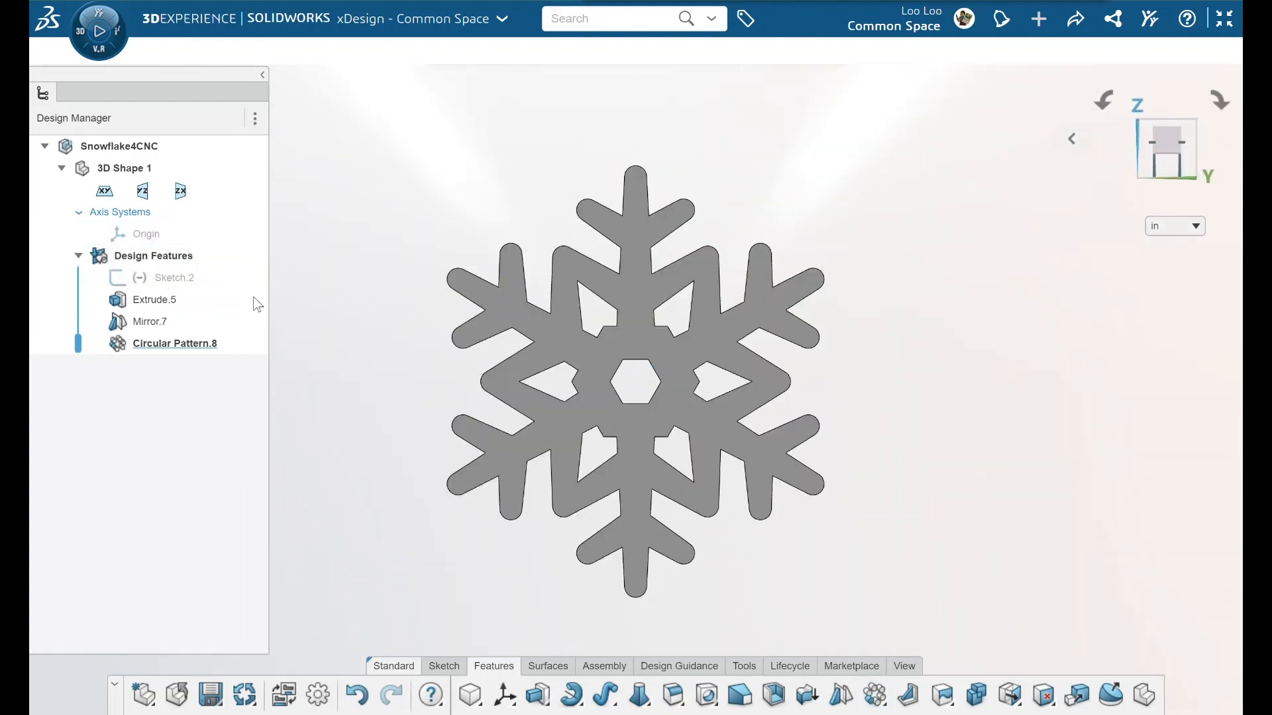
In the arm sketch, replace the slanted construction line's 60° angle dimension with an angle dimension measured from the vertical edge.
double_click(201, 276)
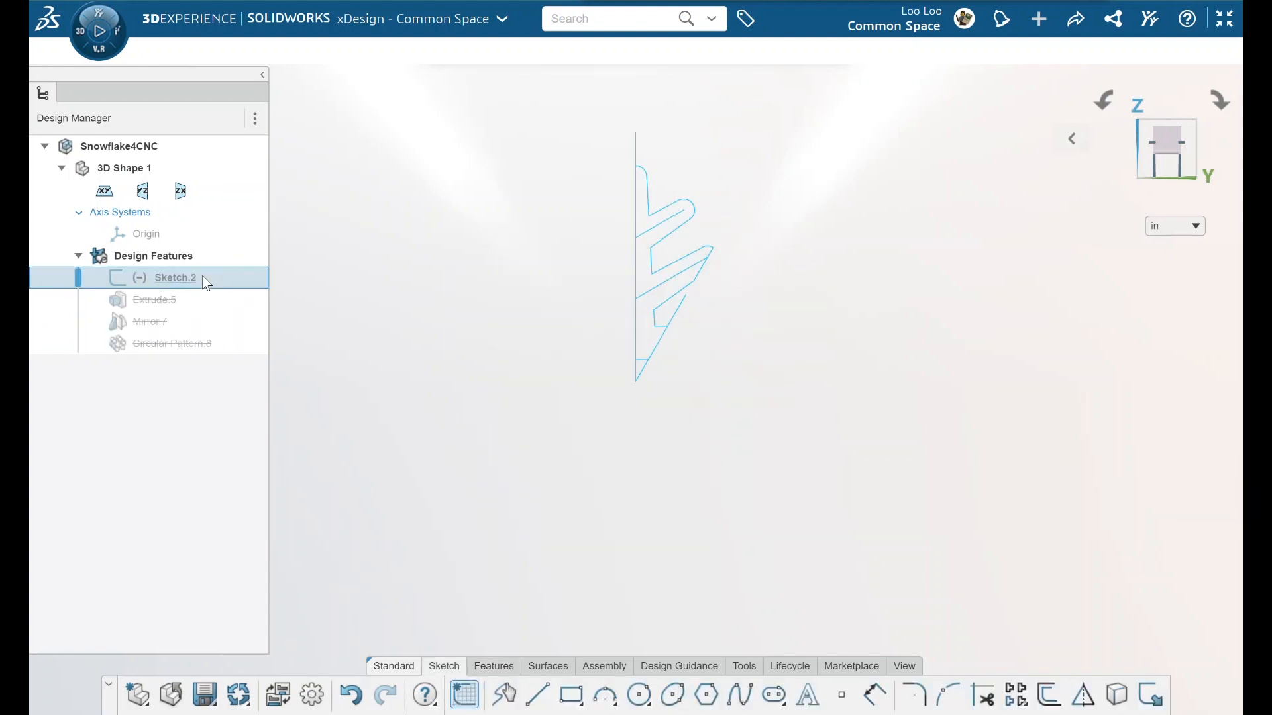
left_click(750, 470)
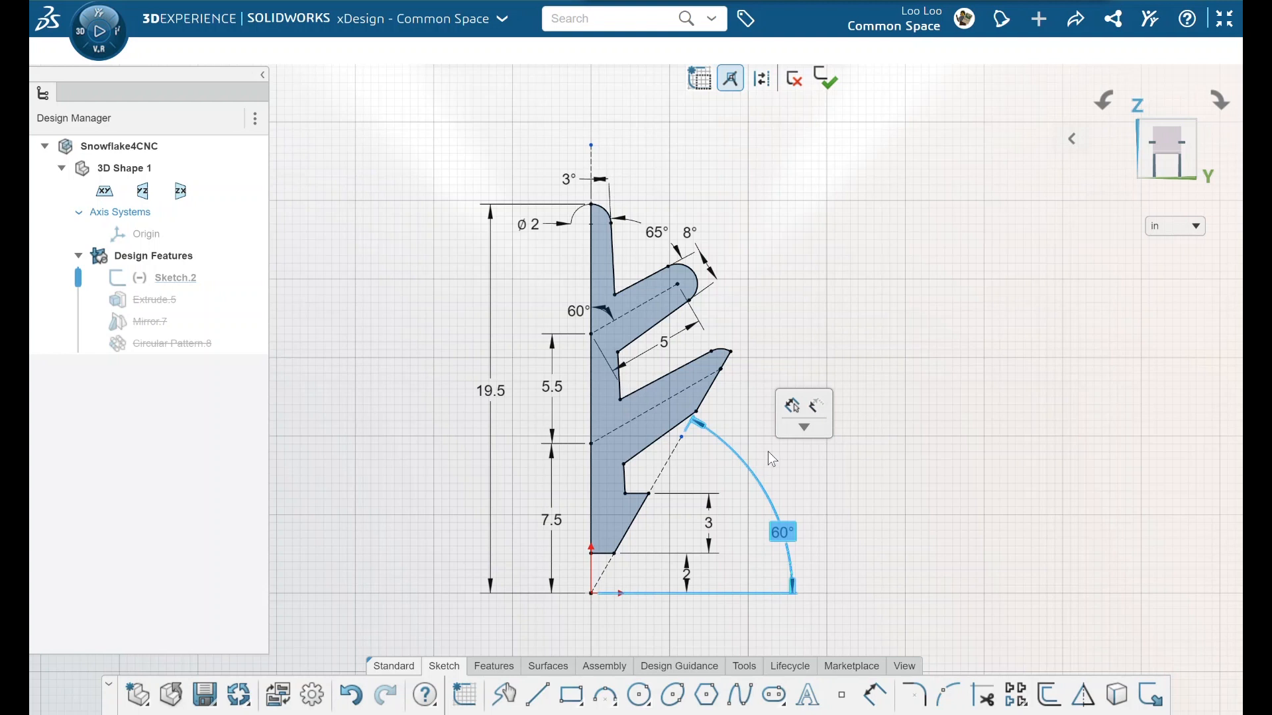
key("Delete")
left_click(874, 694)
left_click(661, 471)
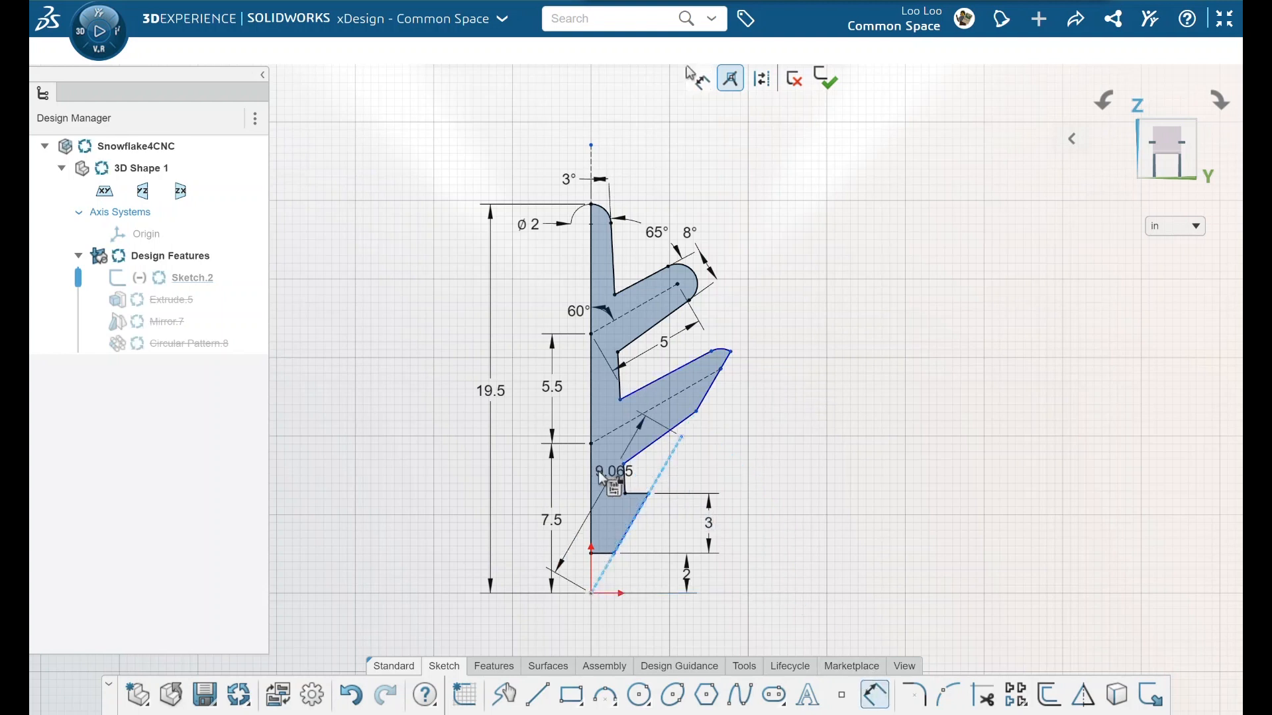
left_click(591, 474)
left_click(612, 527)
left_click_drag(613, 528, 650, 619)
key("Escape")
Drive the new angle by the circular pattern's equation Angle Direction 1 / Instances Direction 1 / 2, and finish the sketch.
double_click(653, 623)
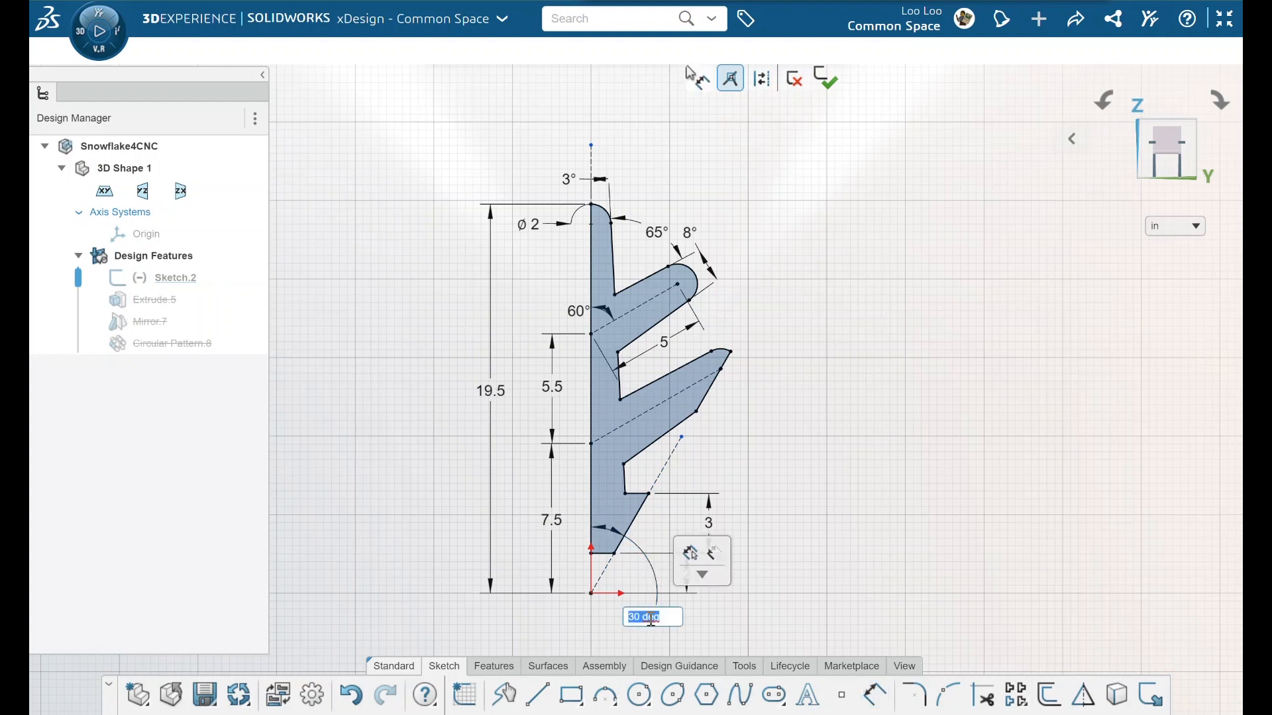
type("=")
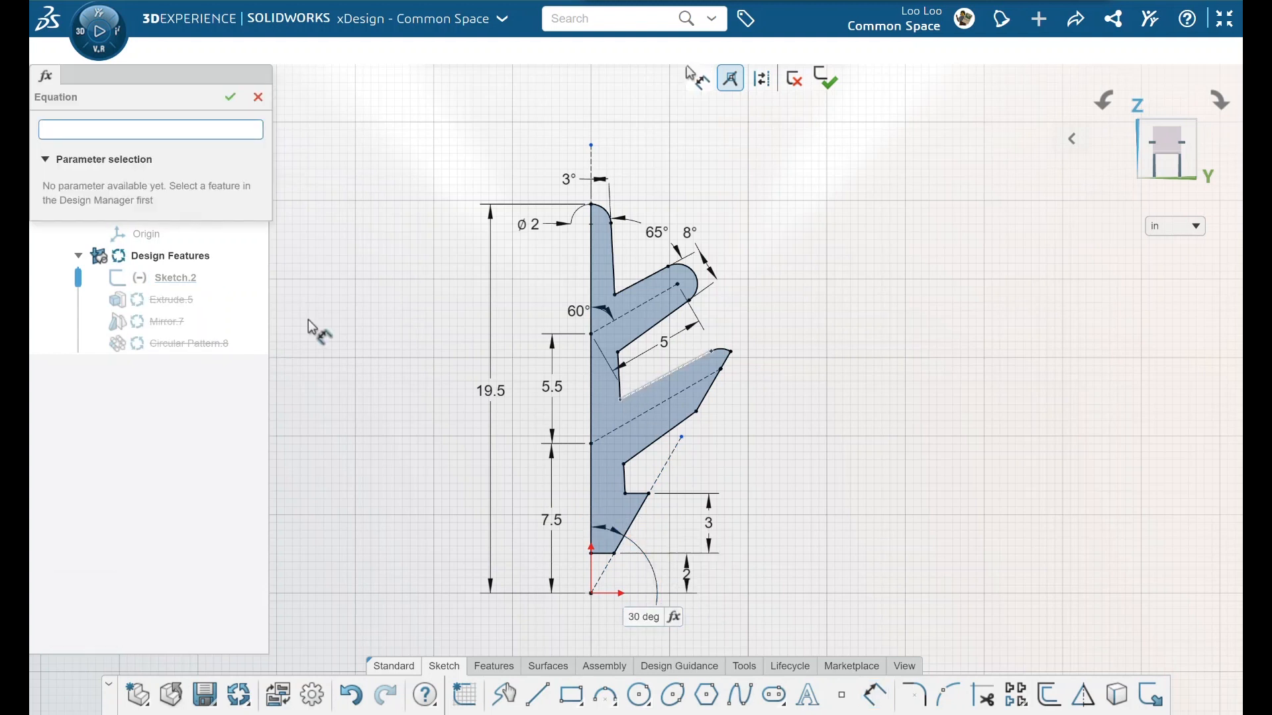
left_click_drag(78, 278, 78, 354)
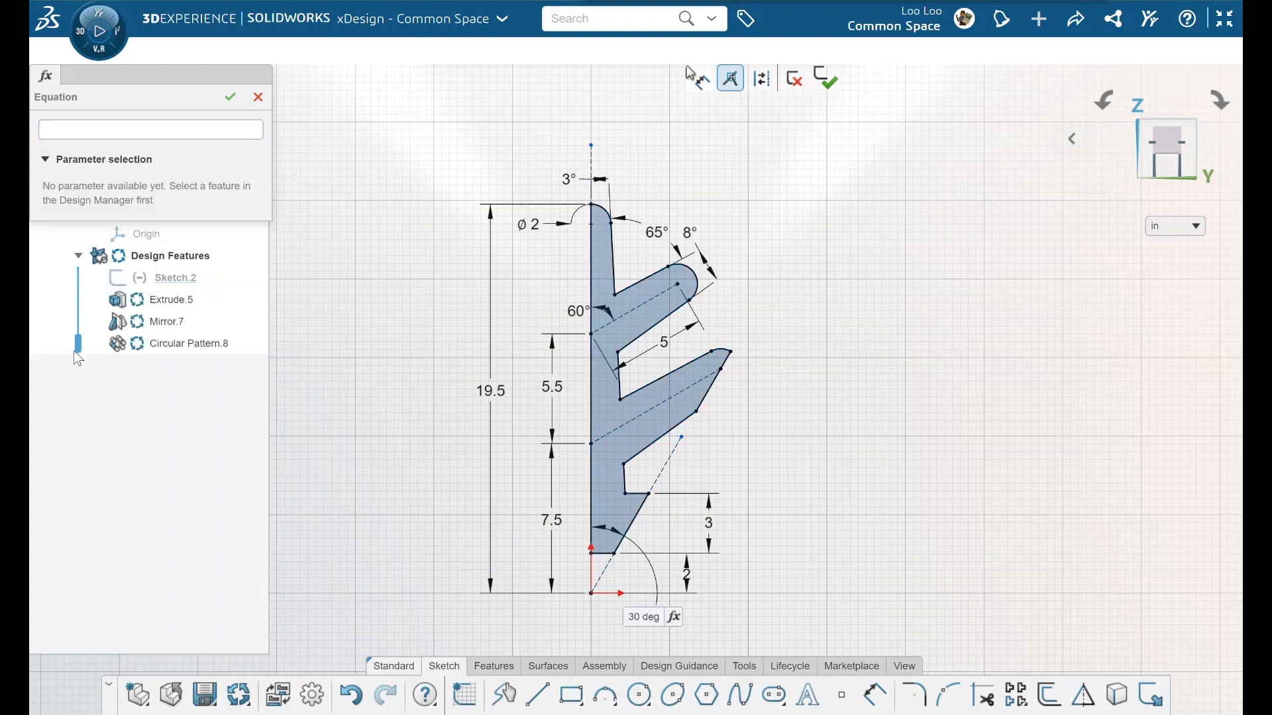
left_click(181, 350)
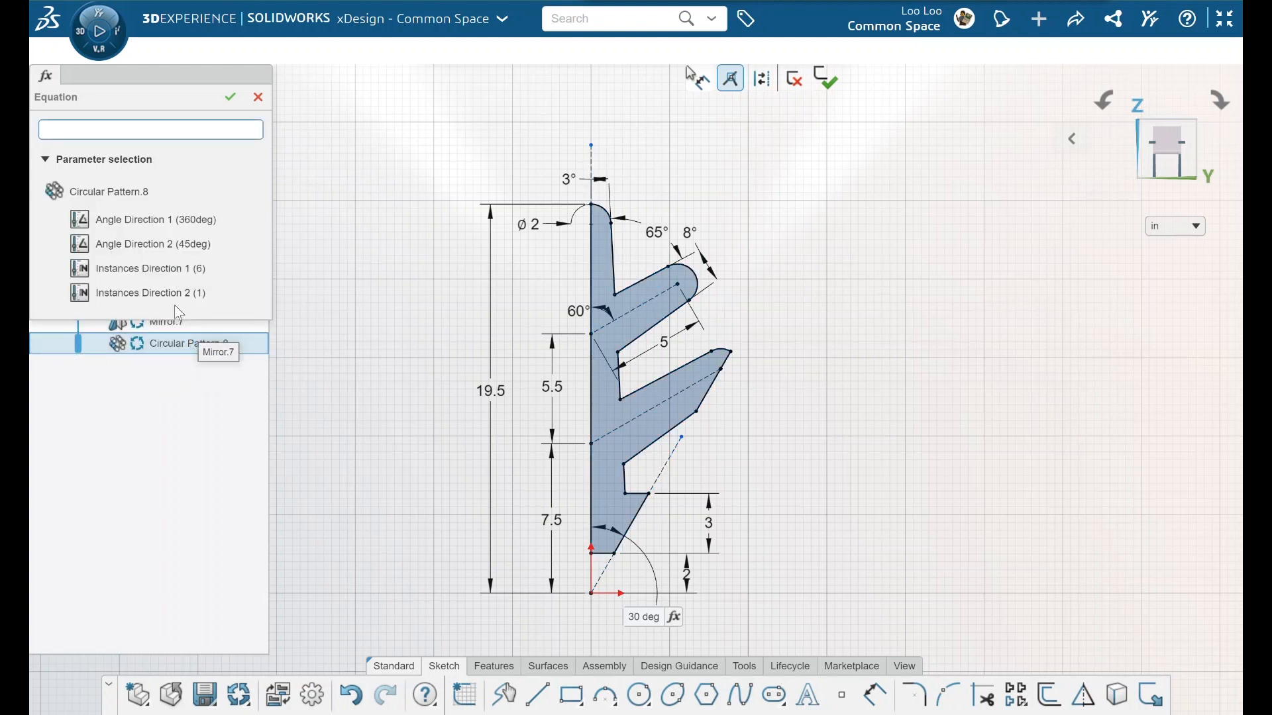
left_click(179, 219)
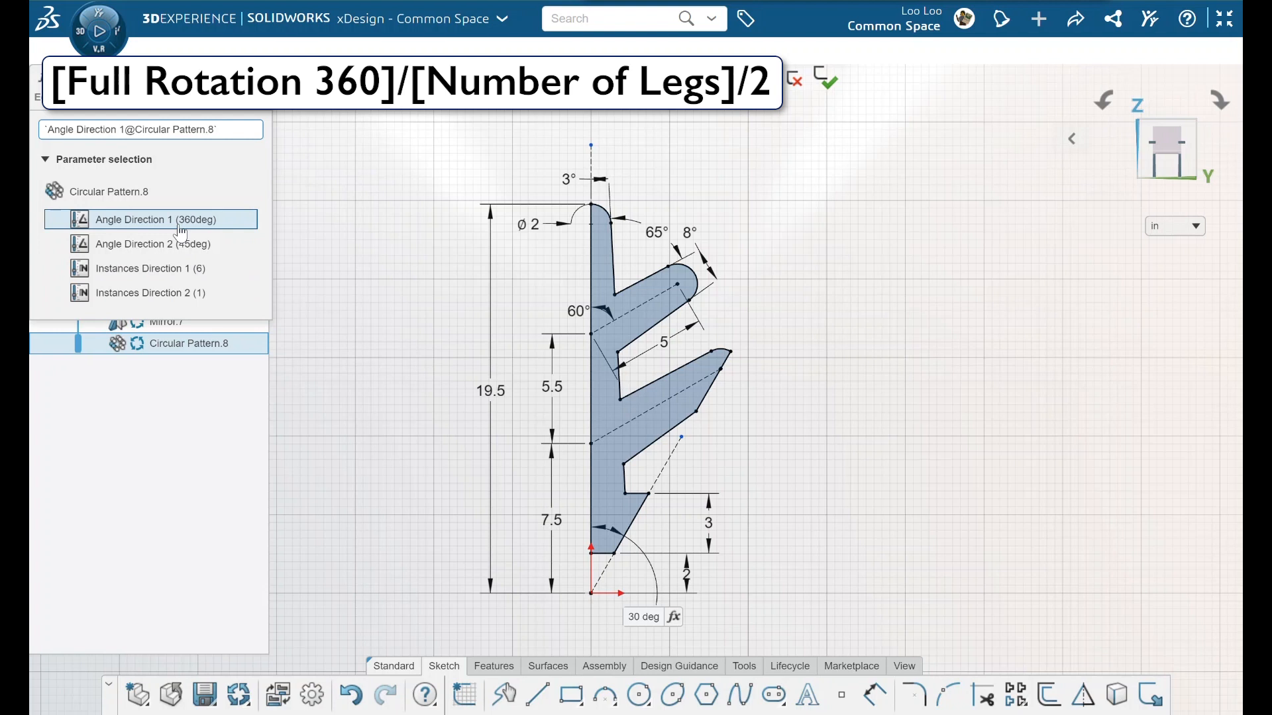
left_click(174, 268)
type("/`Instances")
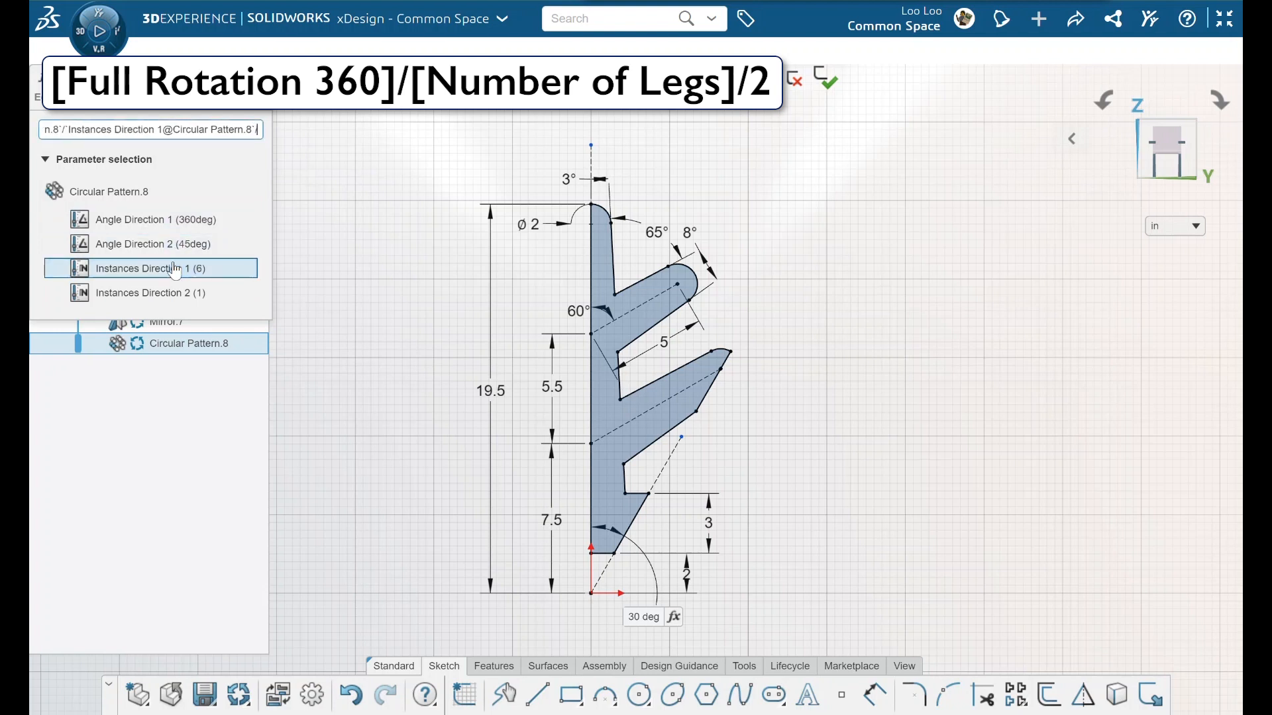
type("2")
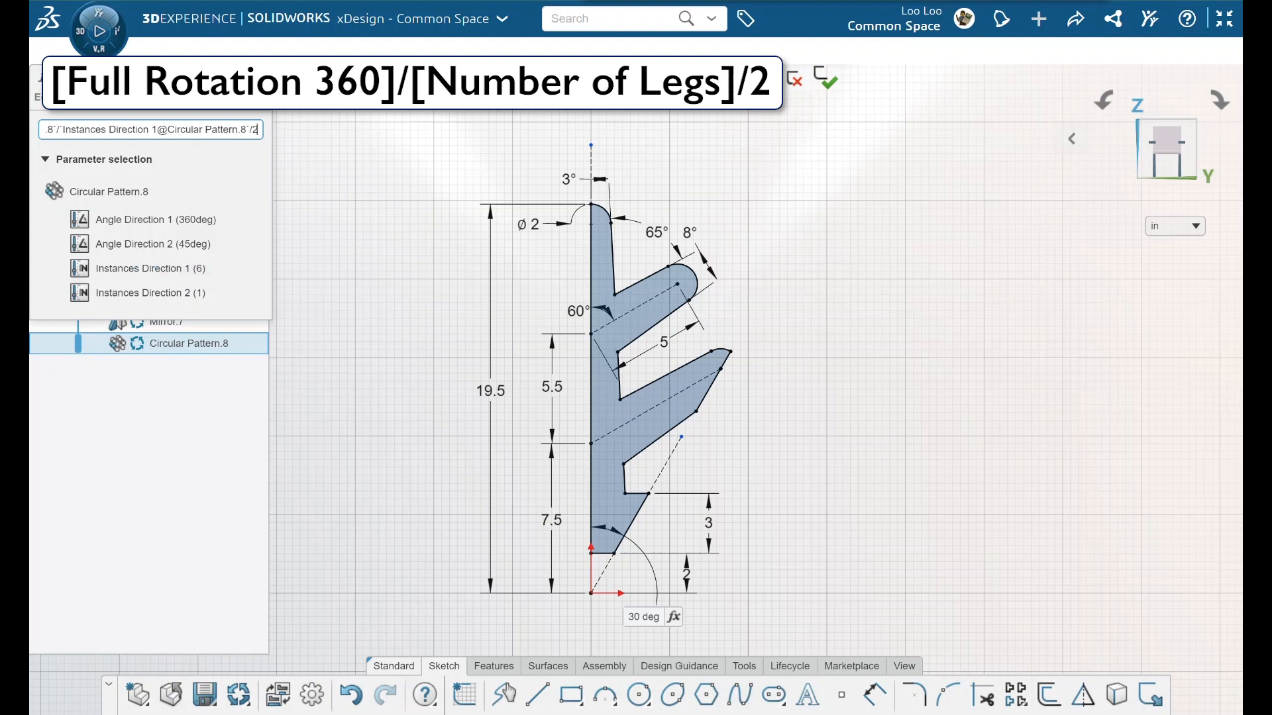
key("Return")
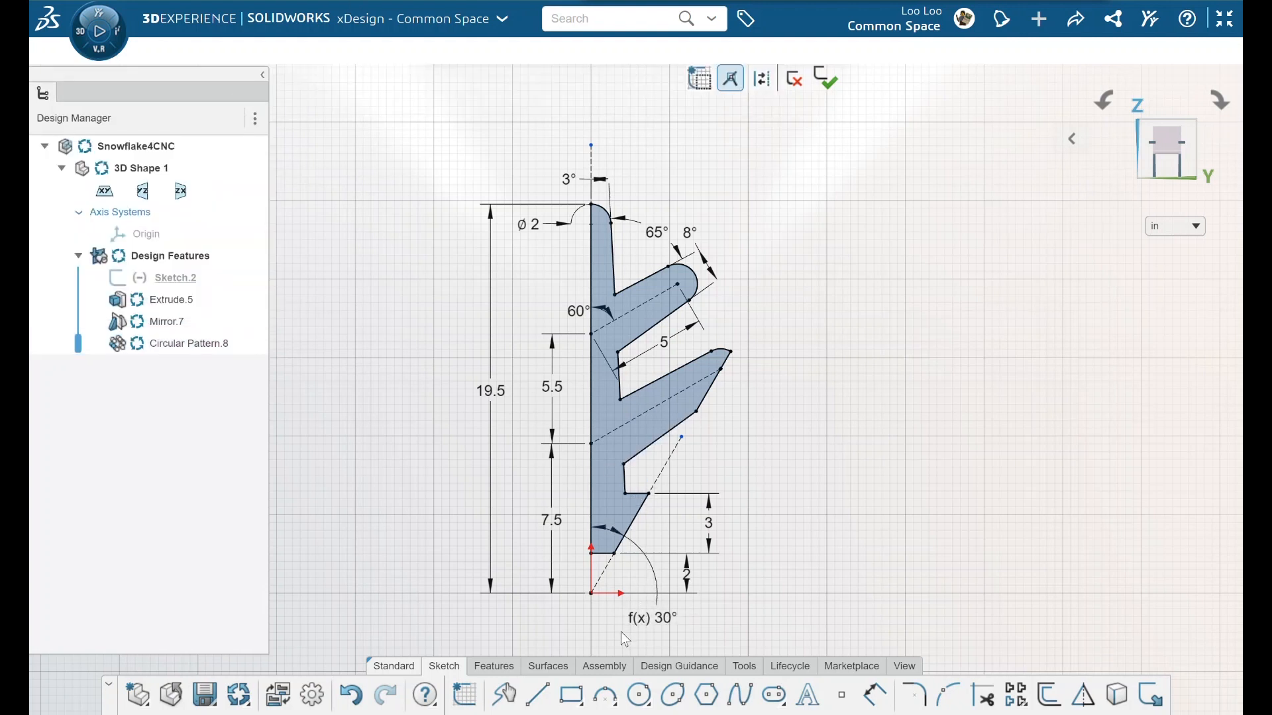
left_click(830, 78)
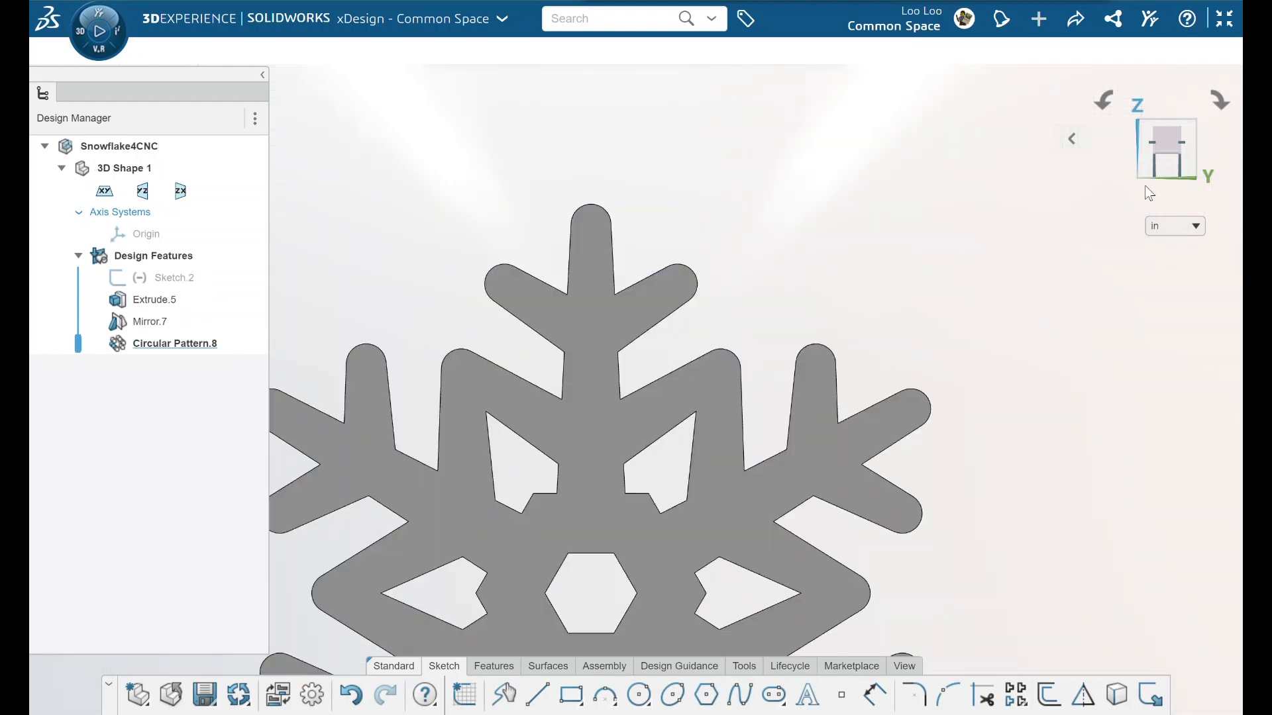
left_click(1171, 139)
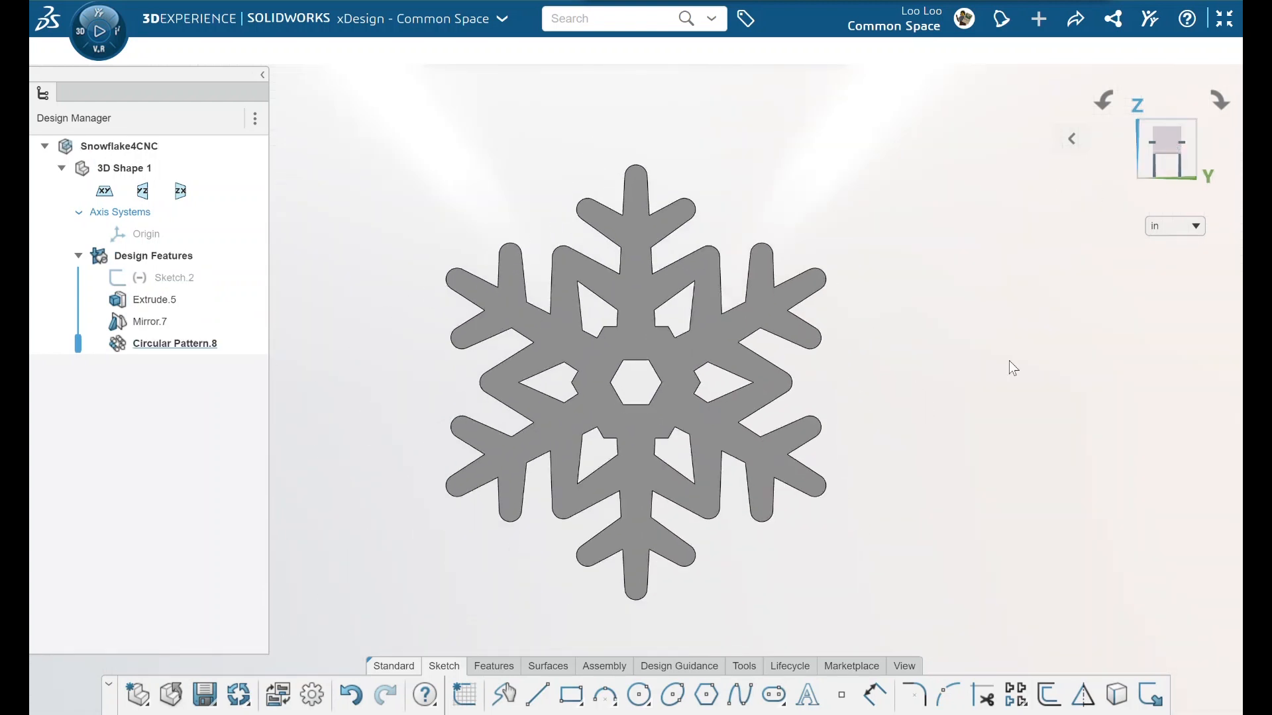
Edit the circular pattern to use 7 instances.
double_click(186, 346)
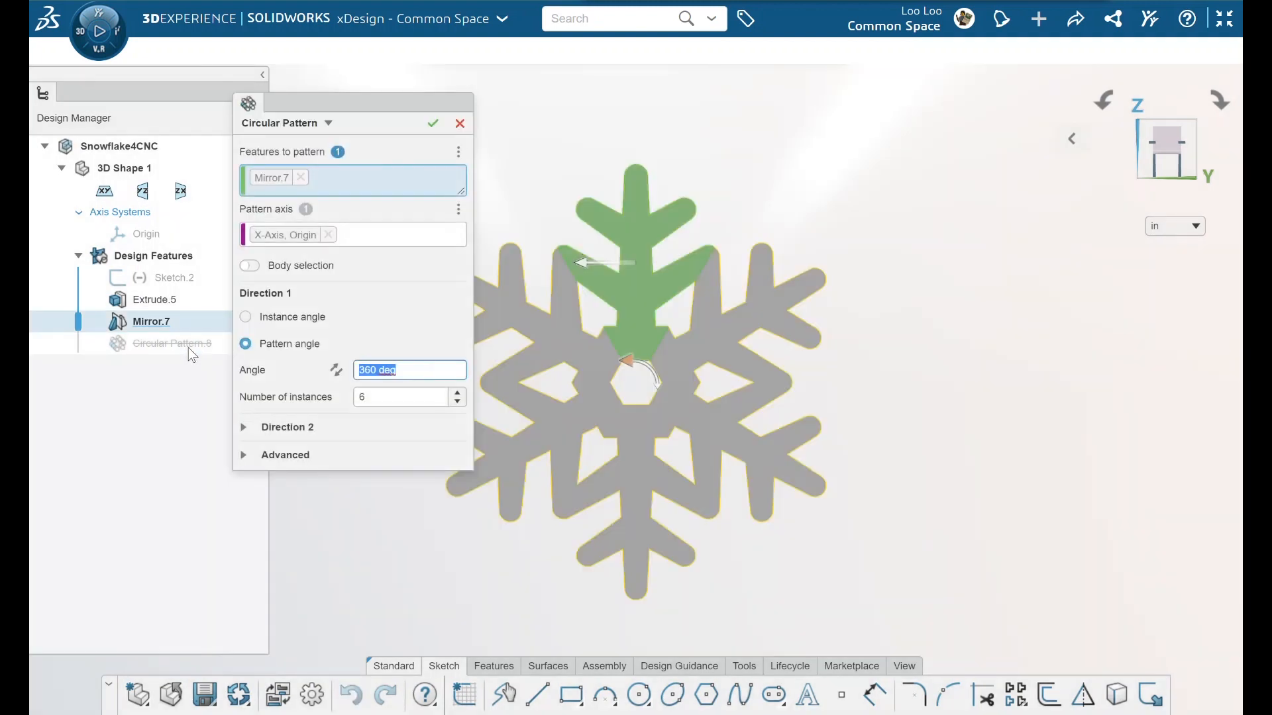
left_click(462, 401)
left_click(458, 393)
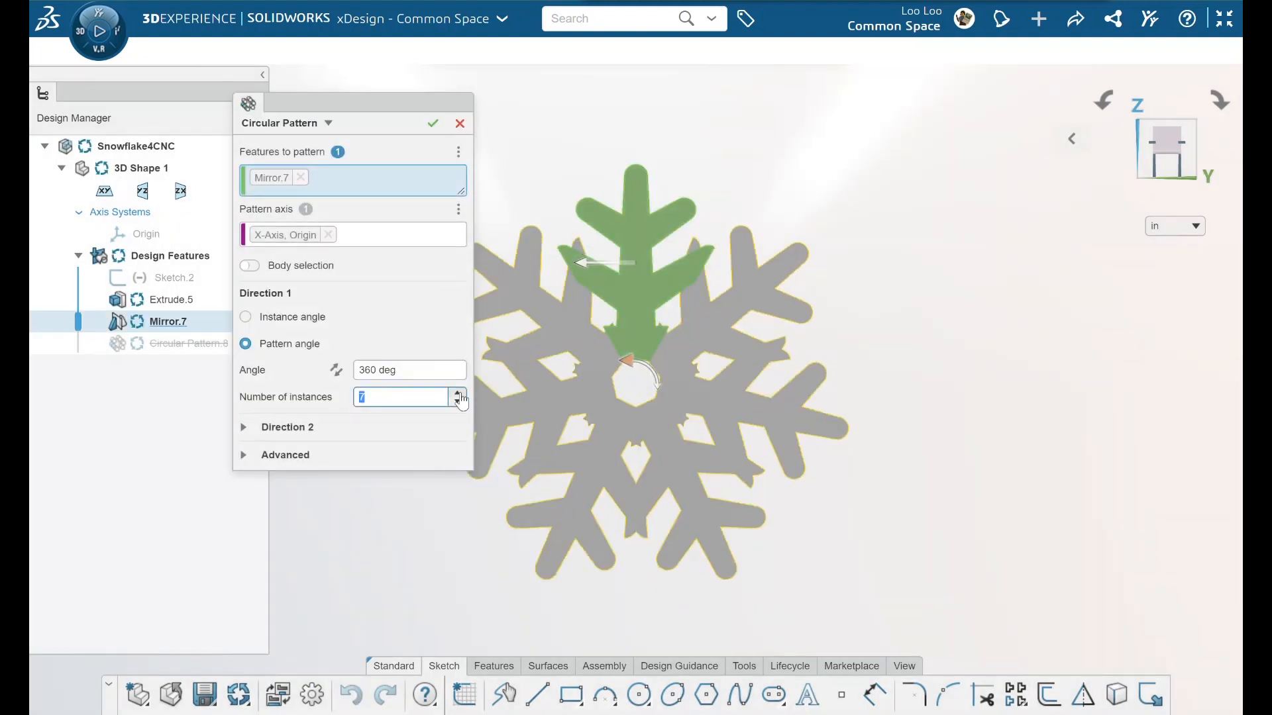
left_click(431, 126)
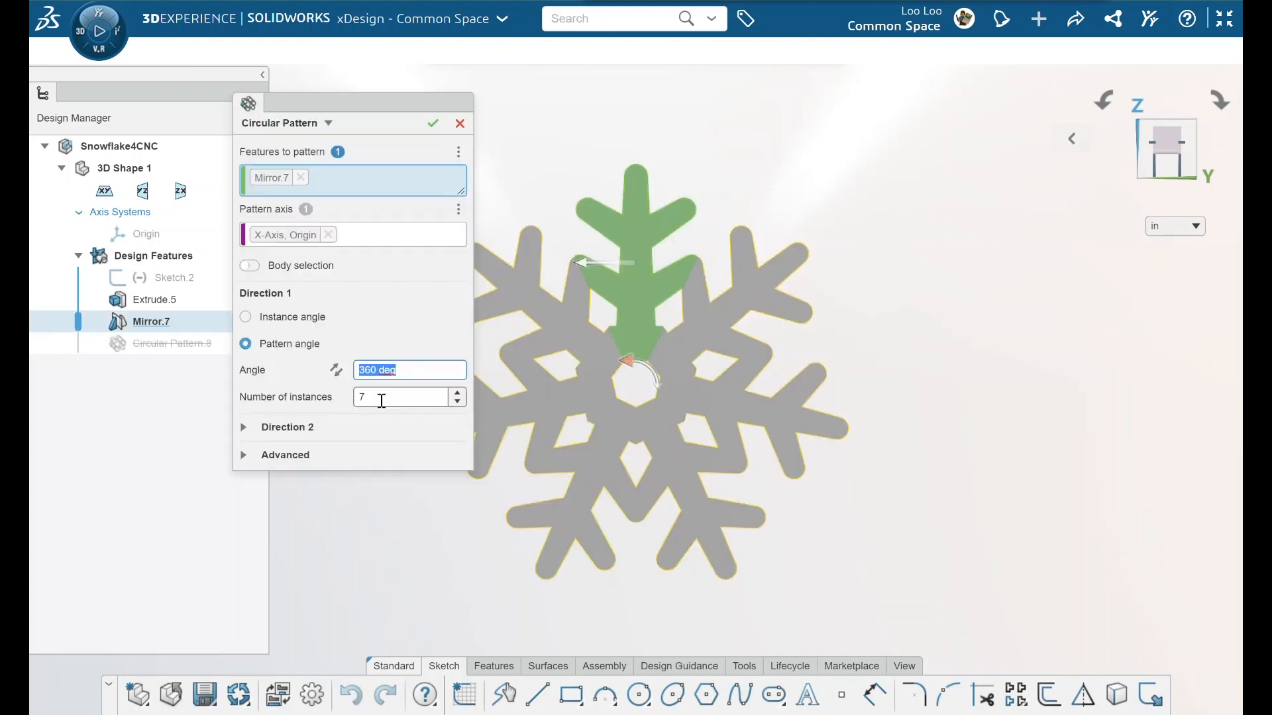
Try the circular pattern with 5 instances, and set its number of instances to 10.
left_click(381, 401)
type("5")
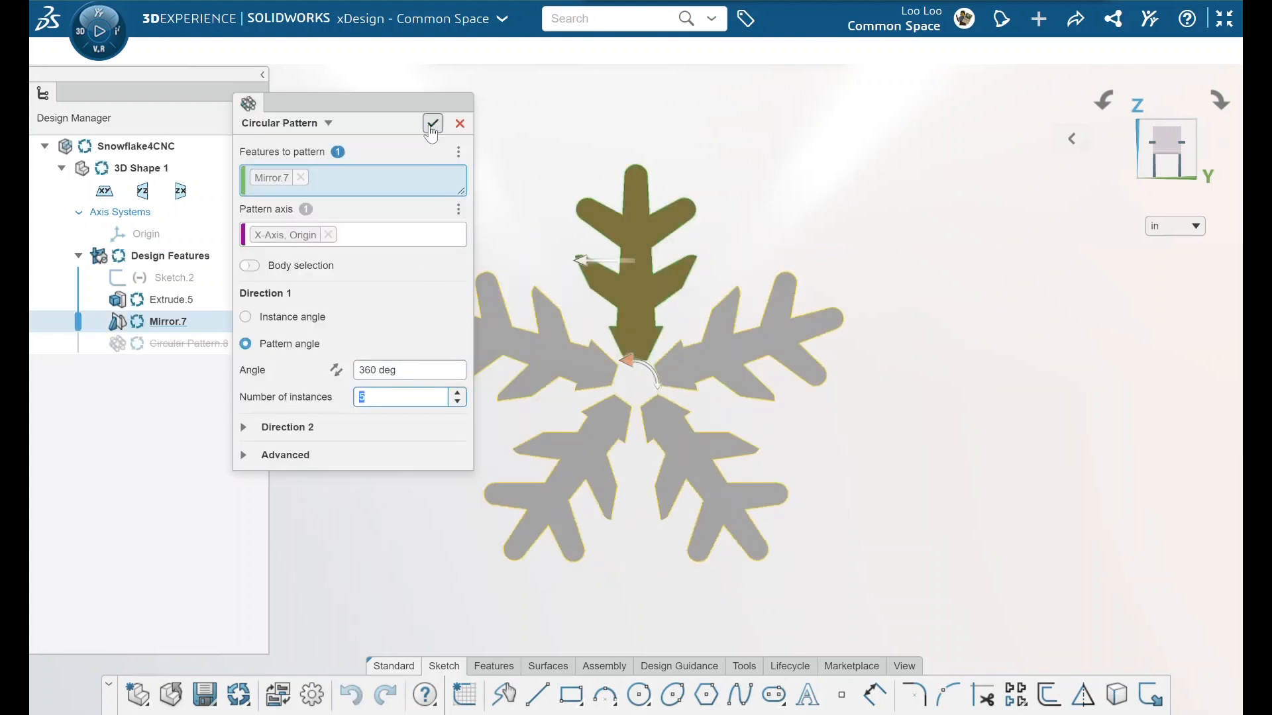
left_click(432, 124)
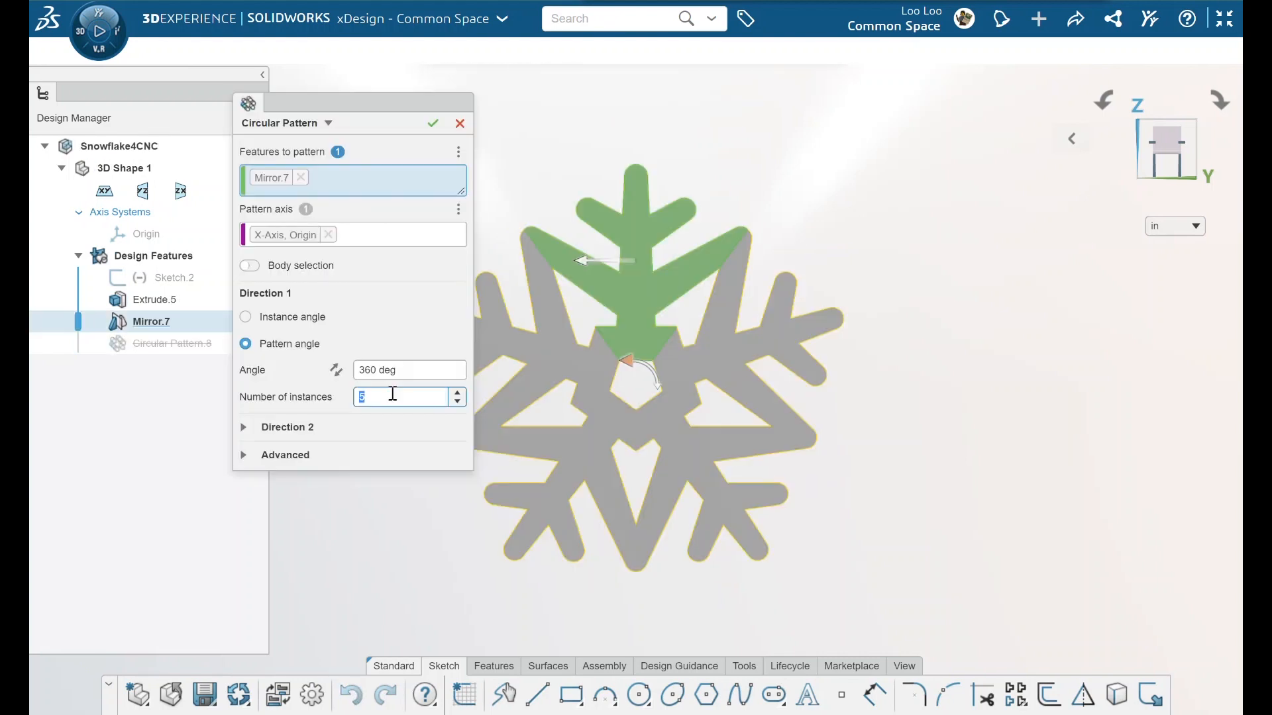
left_click(434, 123)
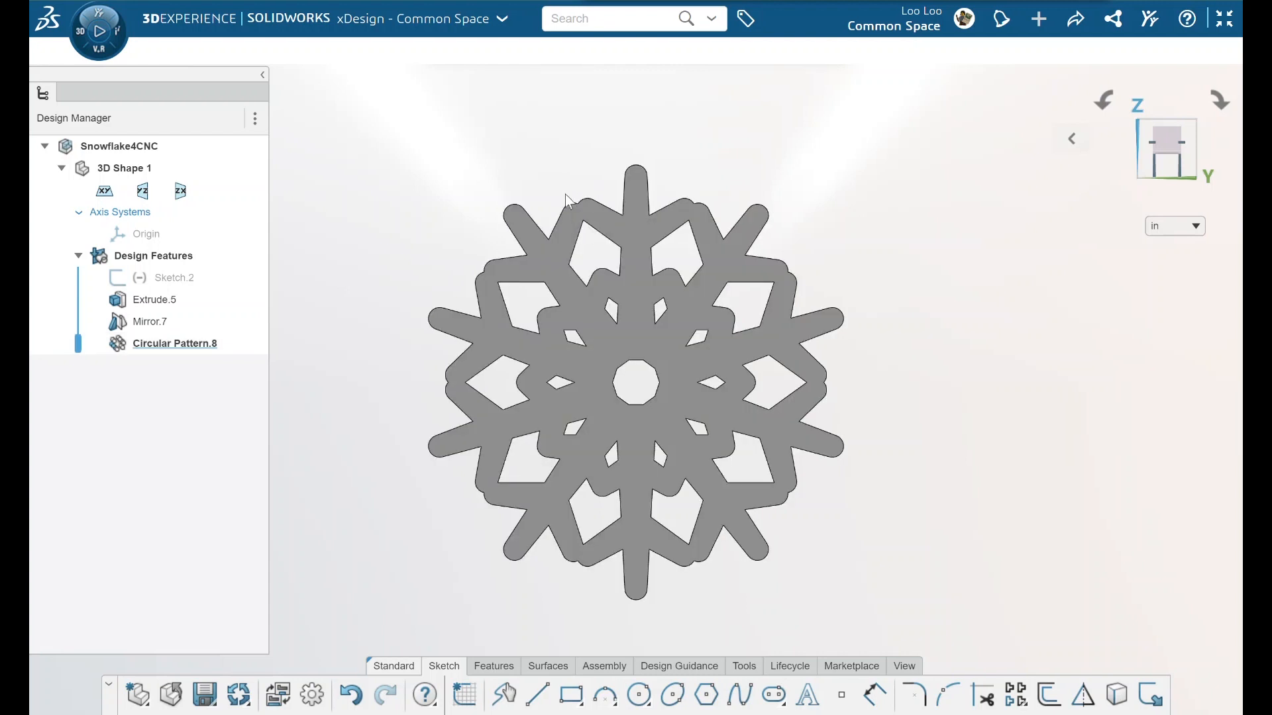
In the arm sketch, give the upper branch's 5 in length the equation 5*6/int(Instances Direction 1), using the circular pattern's instance parameter.
double_click(187, 276)
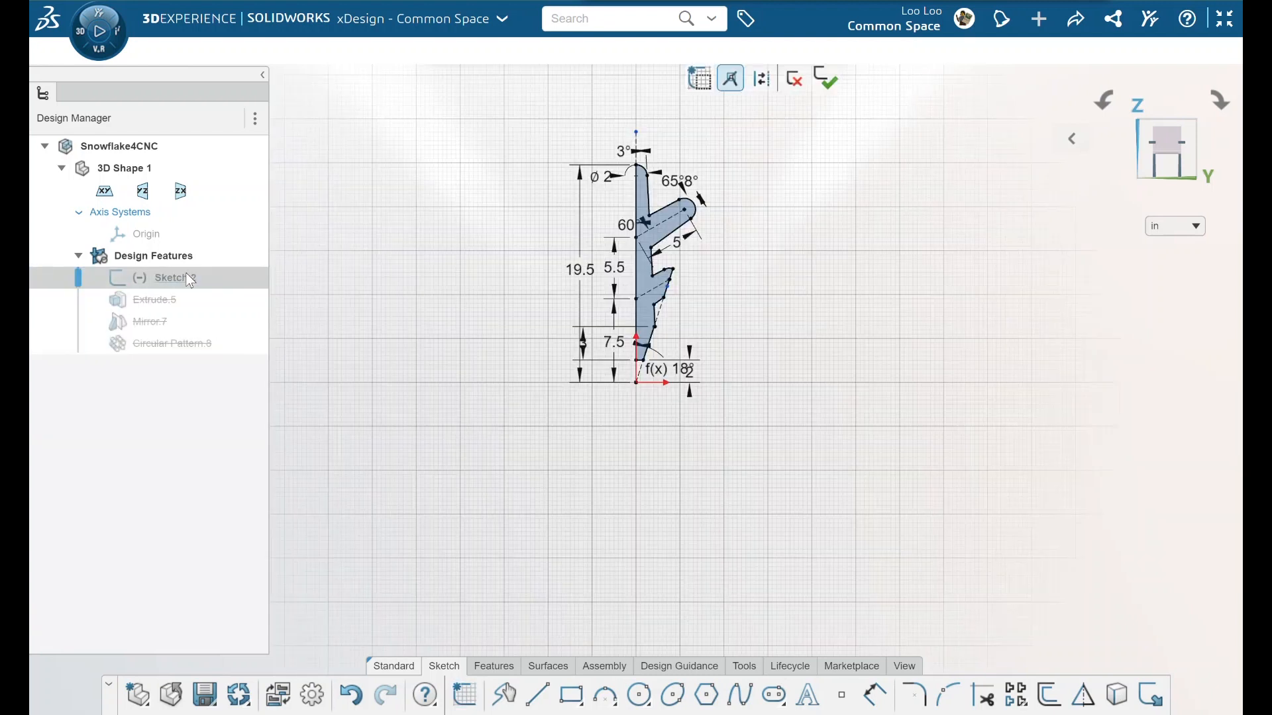
key("f")
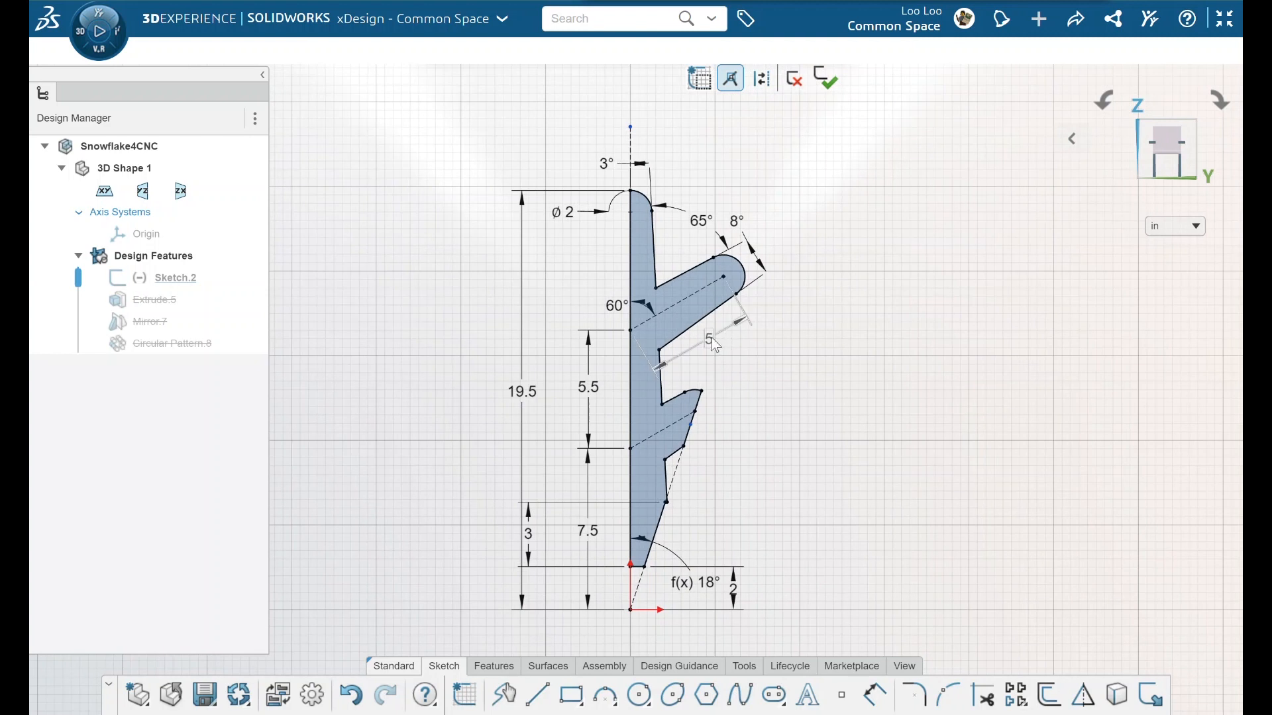
double_click(712, 336)
type("=")
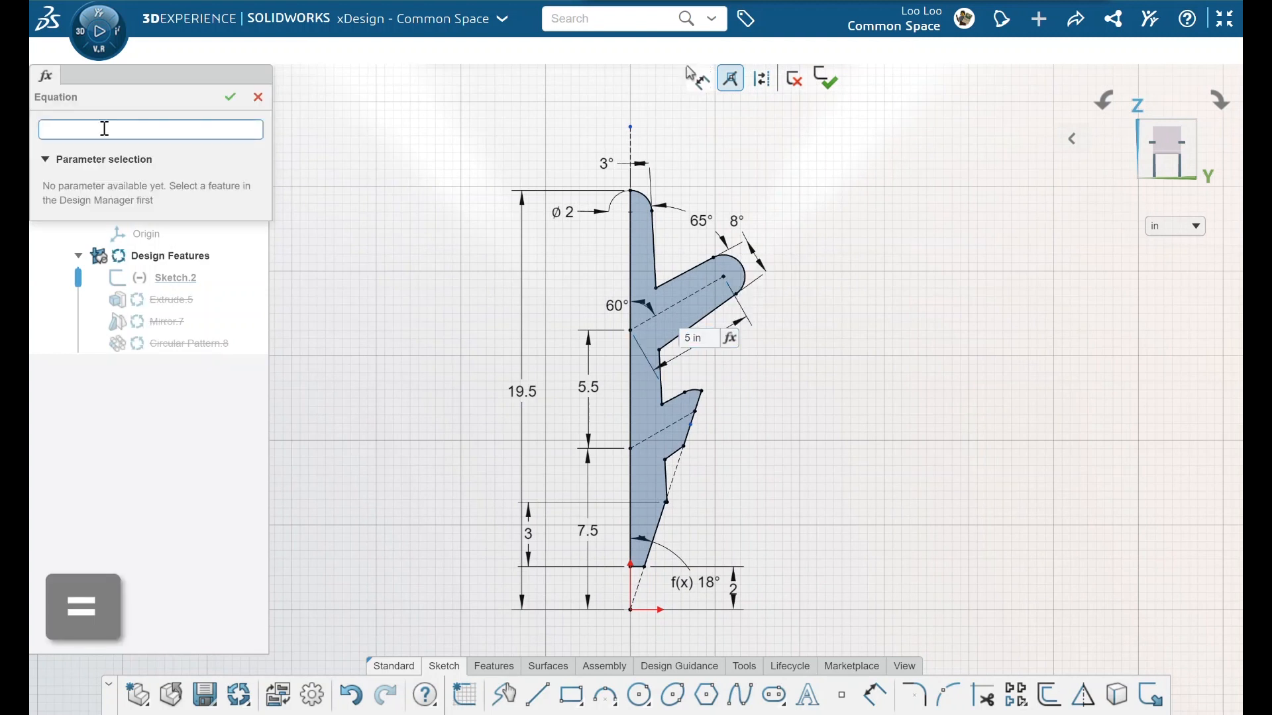
type("5*6")
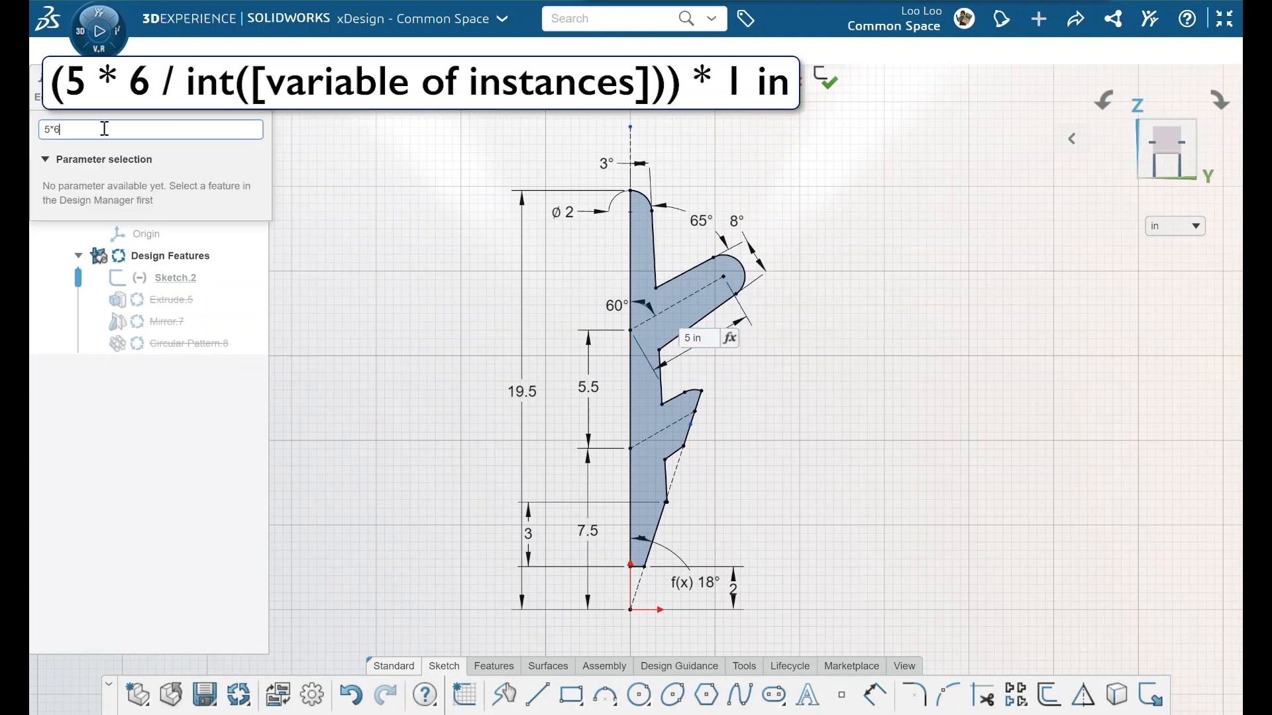
type("/int(")
left_click_drag(78, 278, 79, 357)
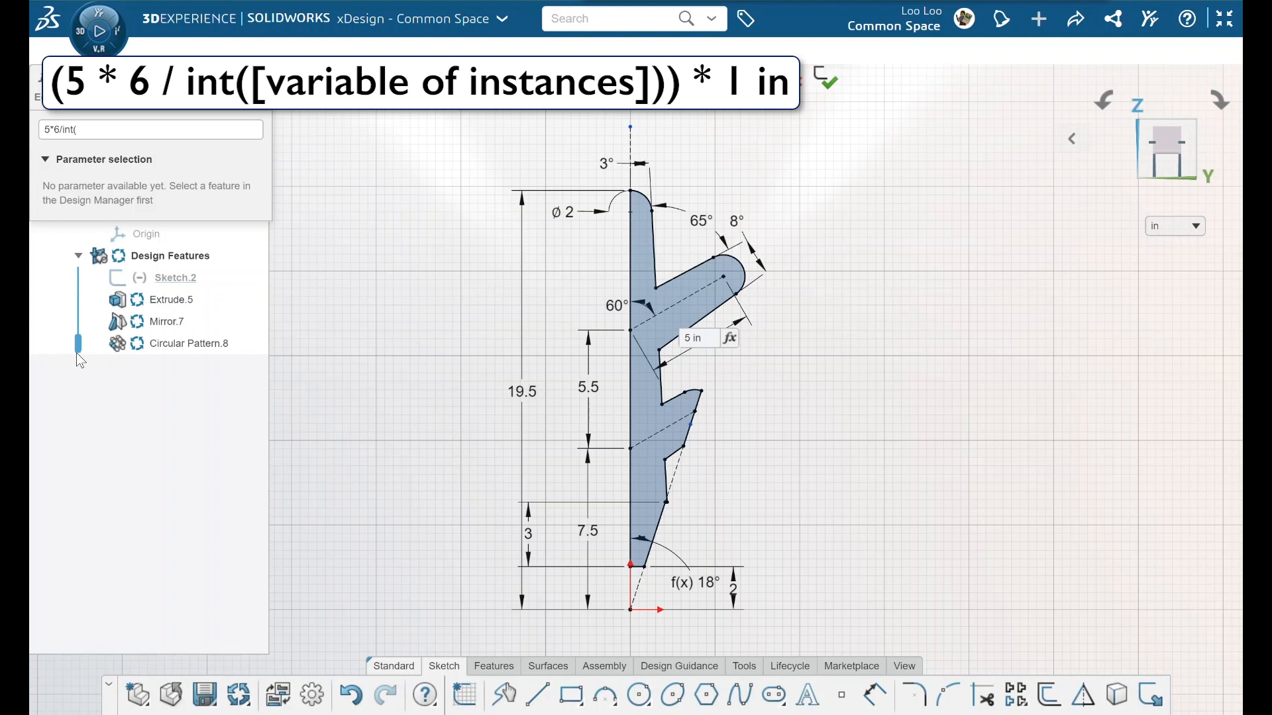
left_click(169, 349)
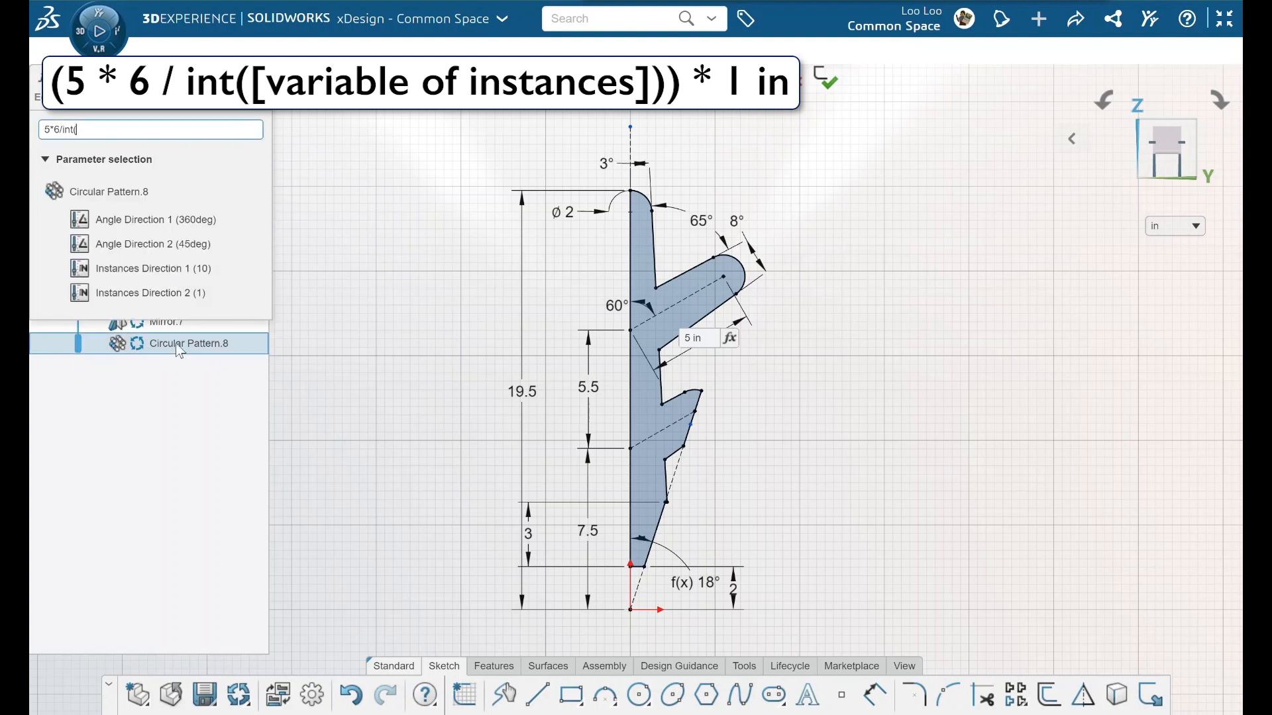
left_click(175, 271)
type(")")
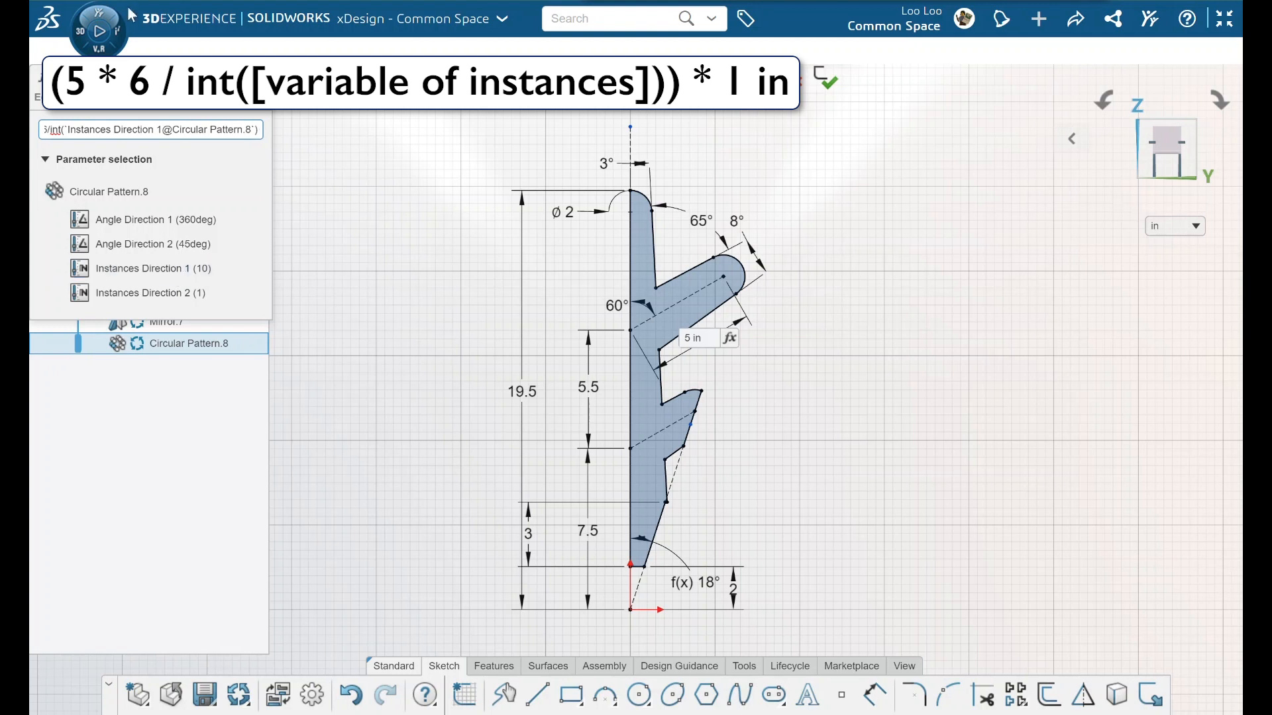
Enclose the branch length expression in parentheses and multiply it by 1in, apply the equation, and finish the sketch.
type(")")
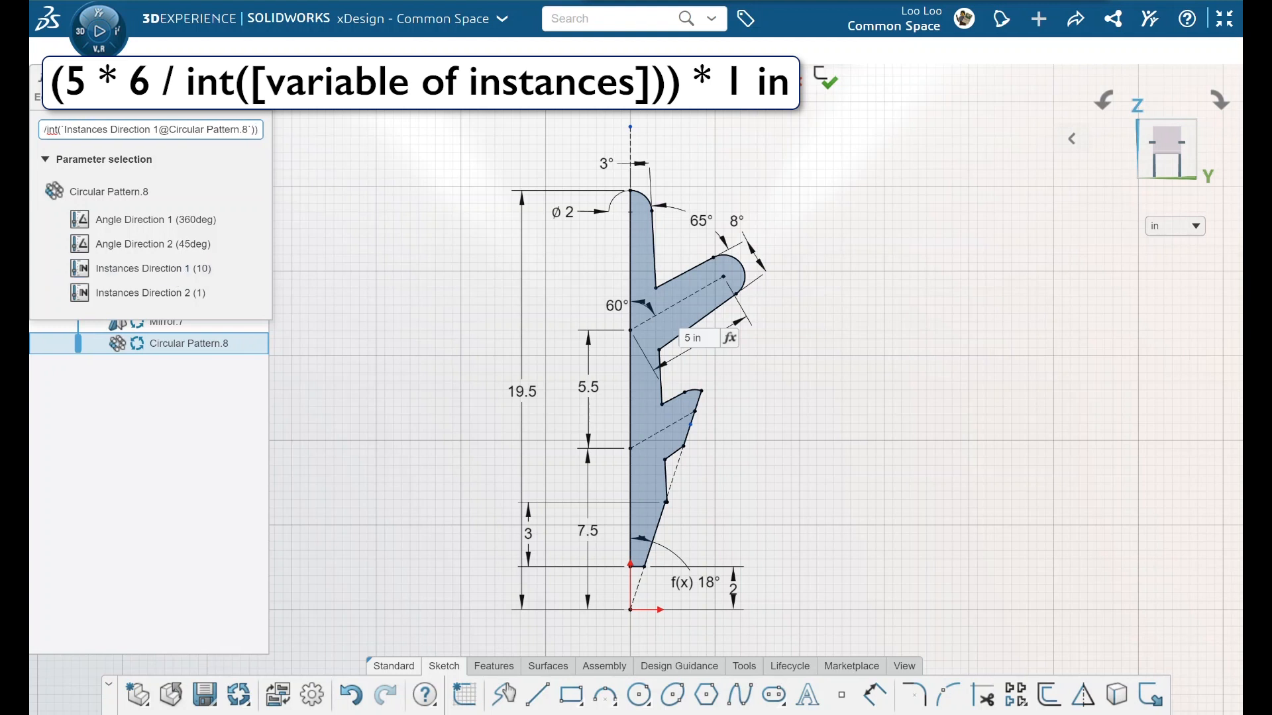
key("Home")
type("(")
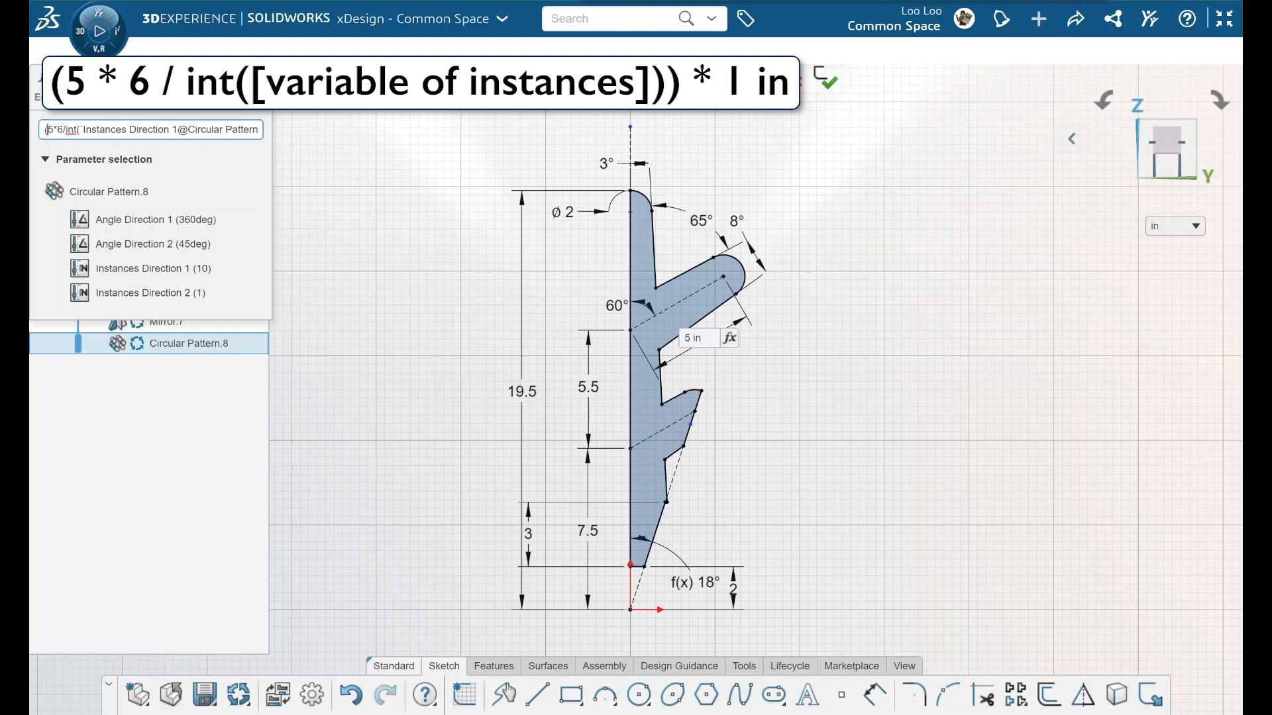
key("End")
type("*1")
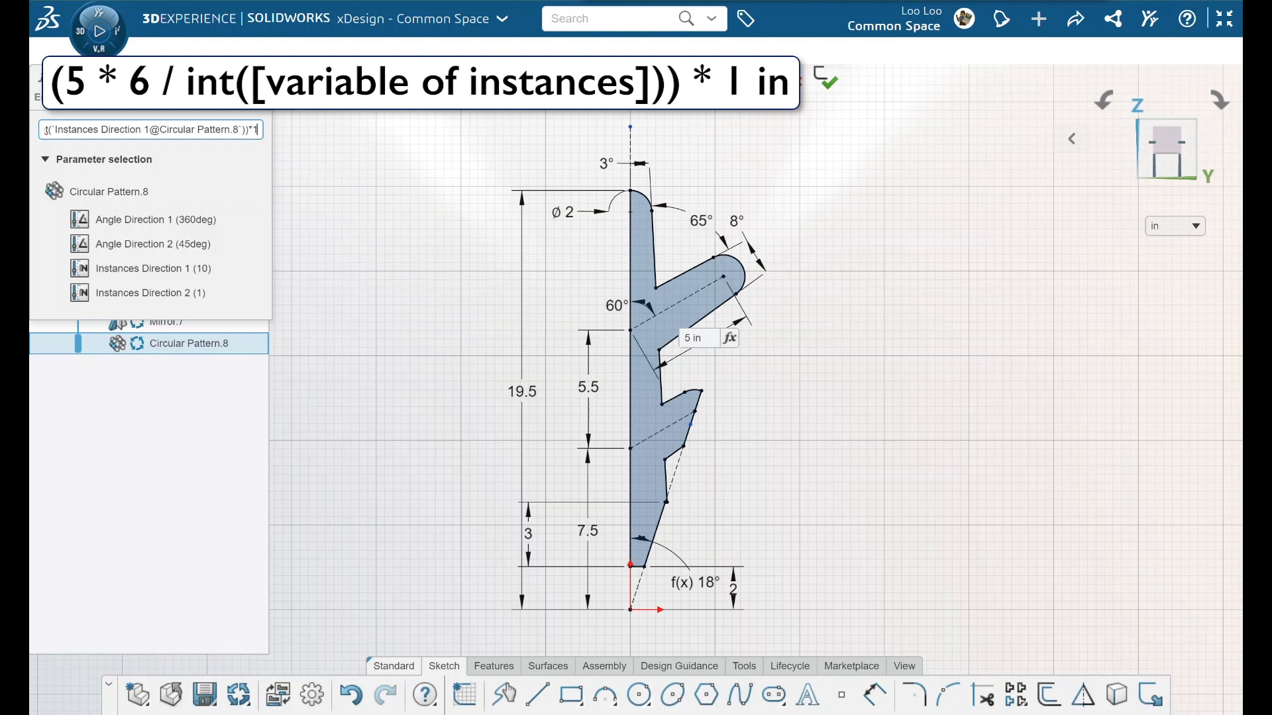
type("in")
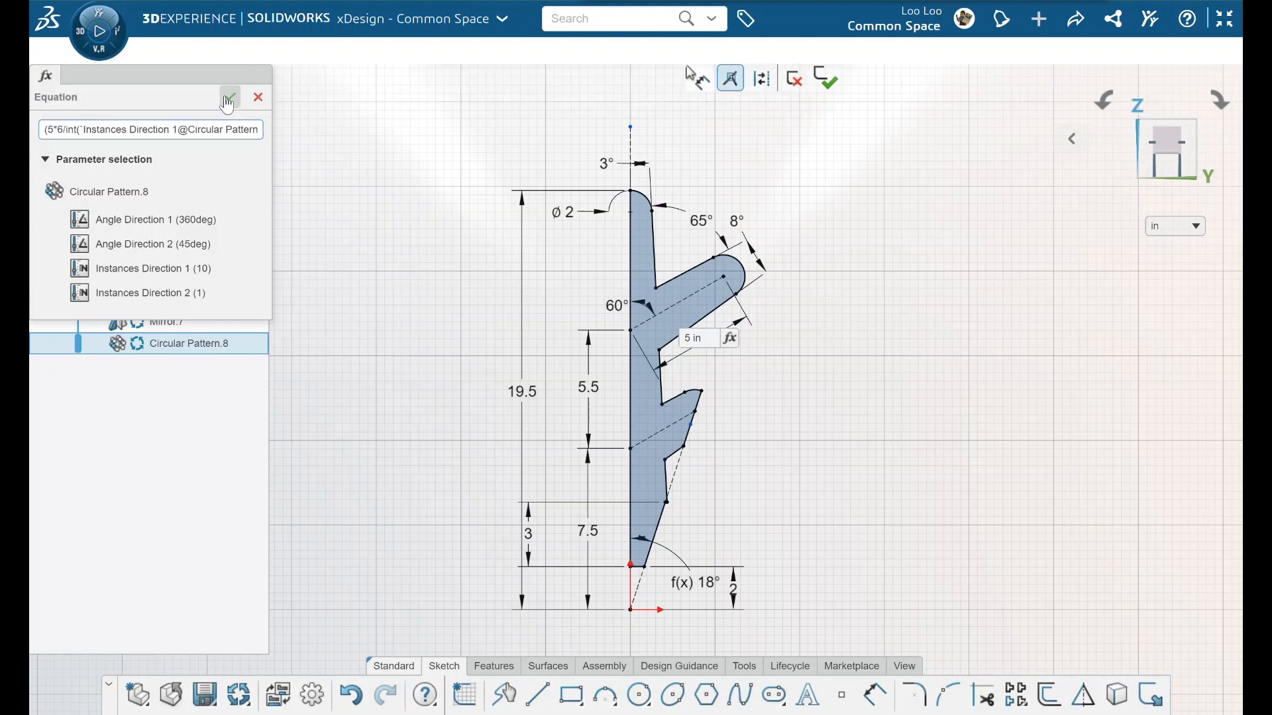
left_click(225, 97)
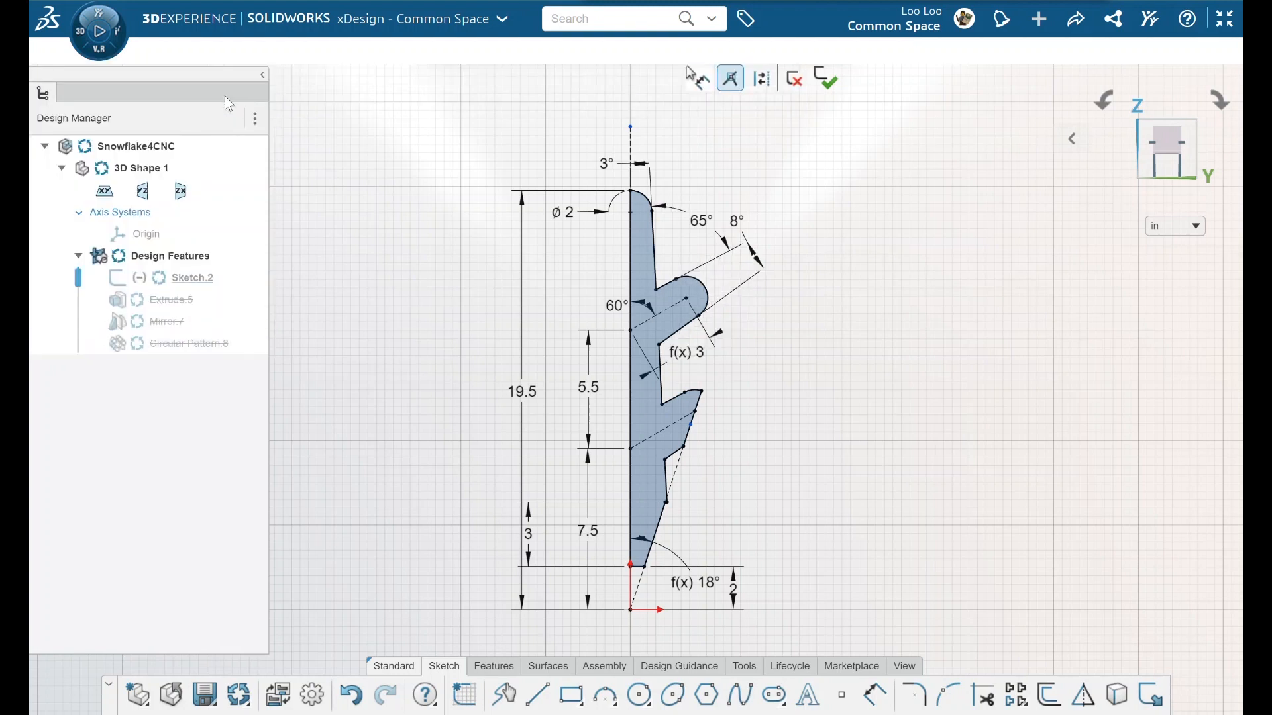
left_click(826, 74)
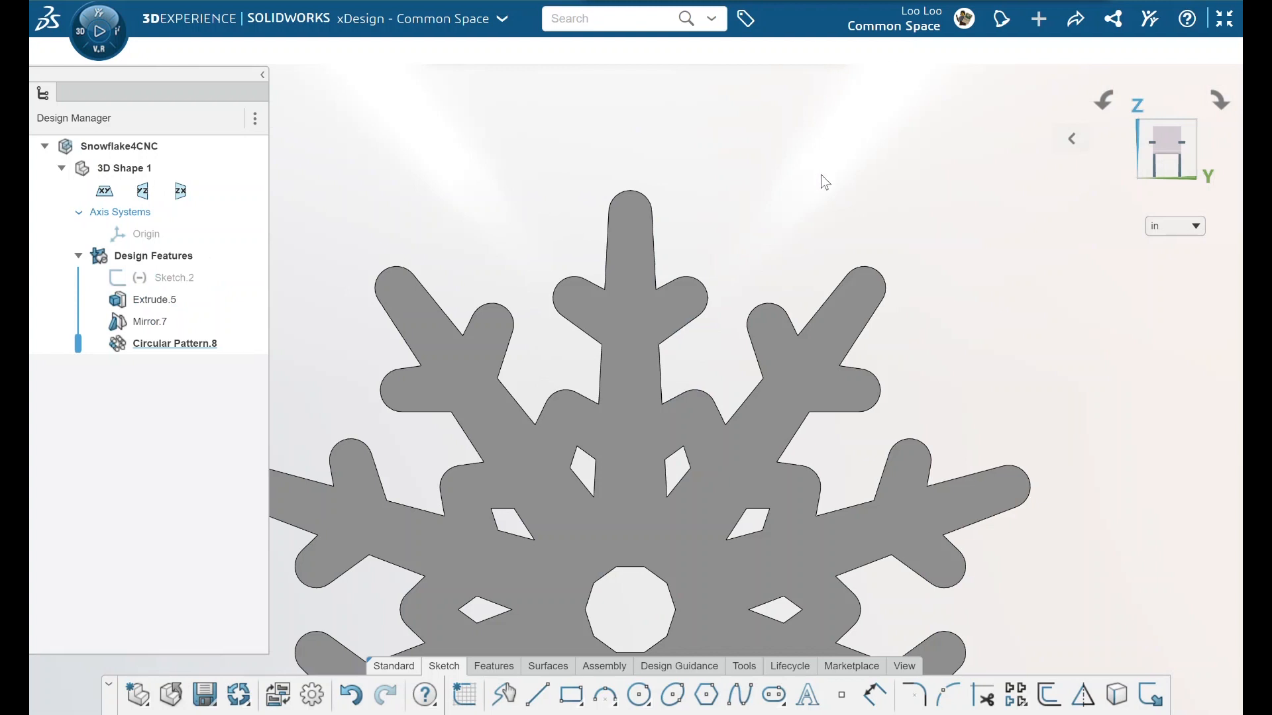
Try the circular pattern with 12, 5 and 9 instances, and set its number of instances to 6.
key("f")
double_click(192, 344)
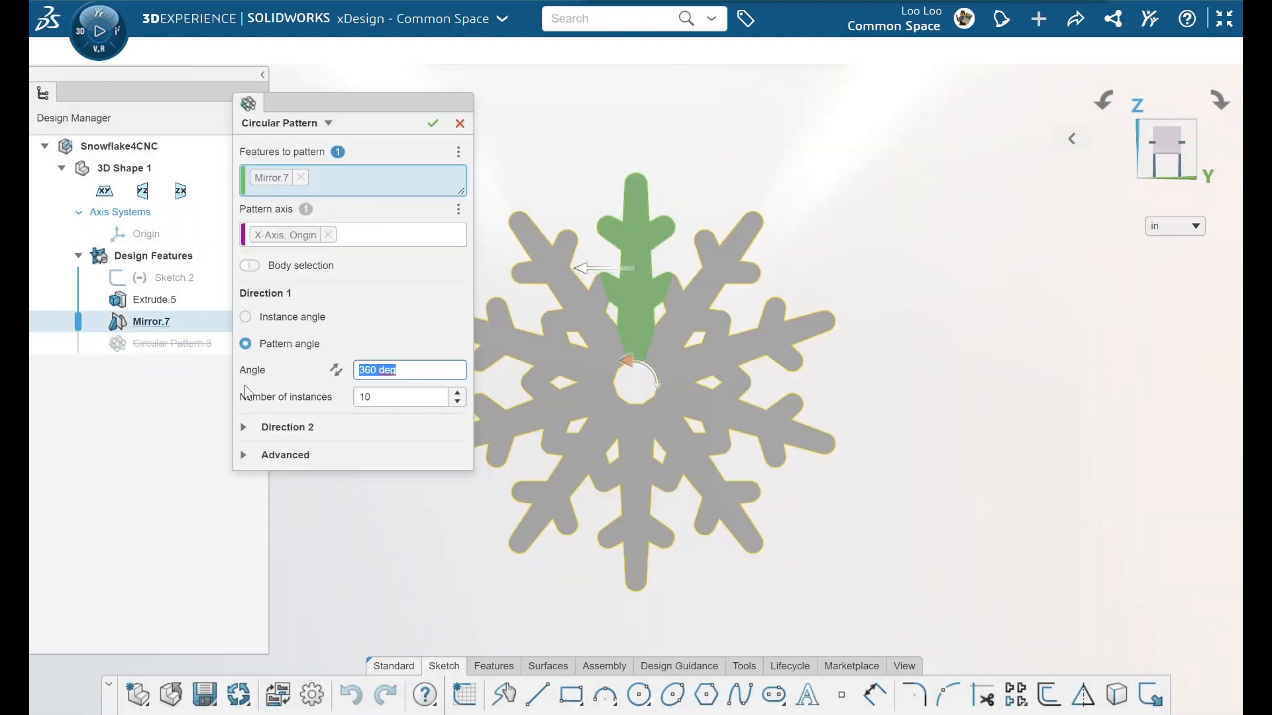
left_click(390, 399)
type("12")
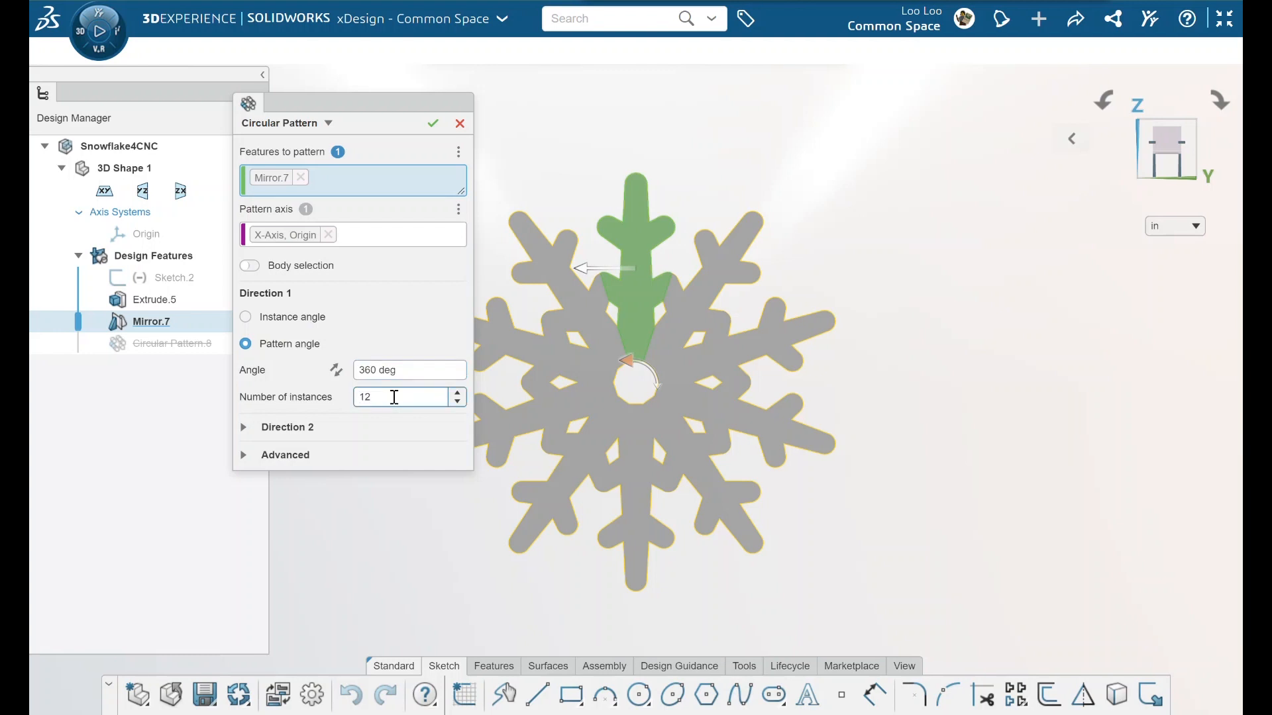
key("Return")
type("6")
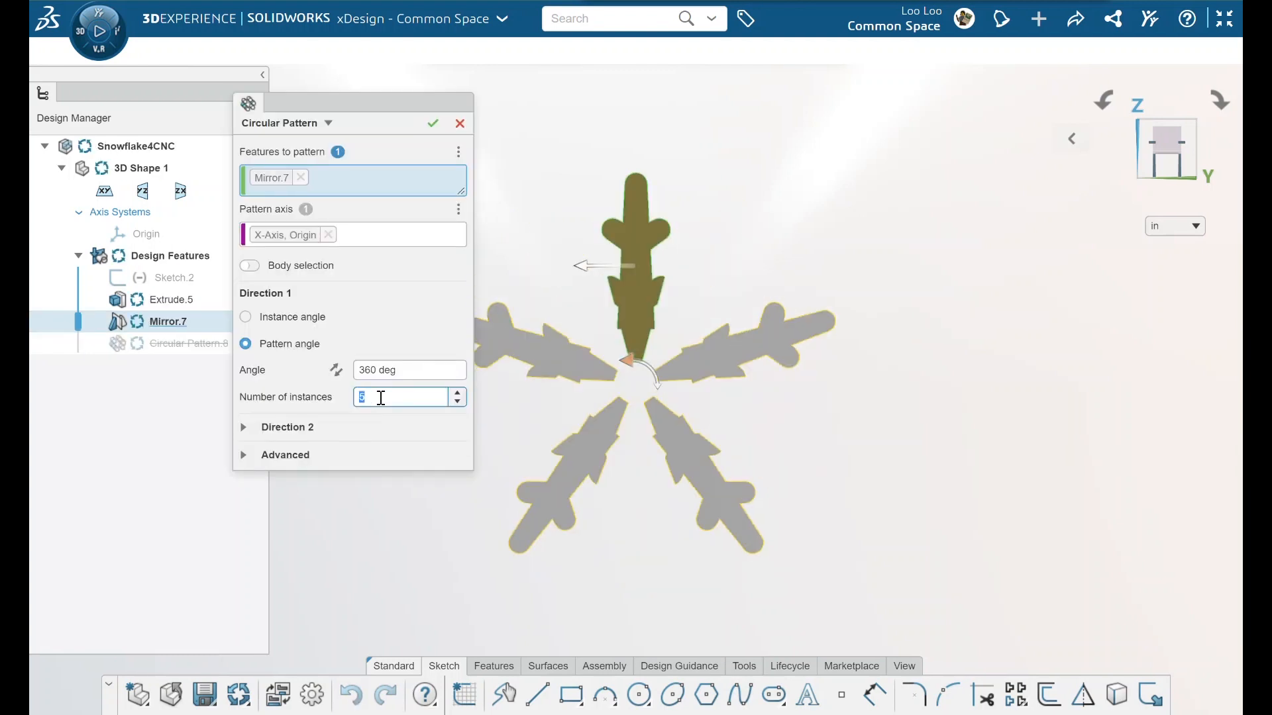
key("Return")
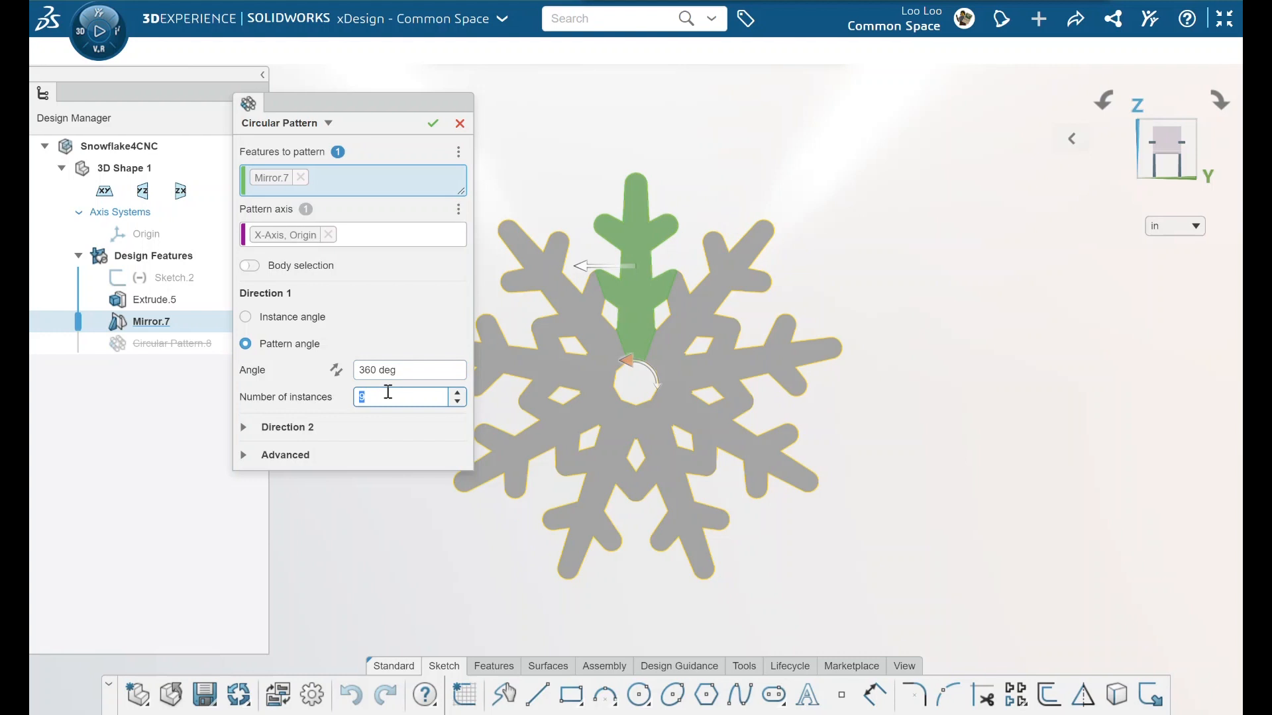
type("6")
left_click(431, 123)
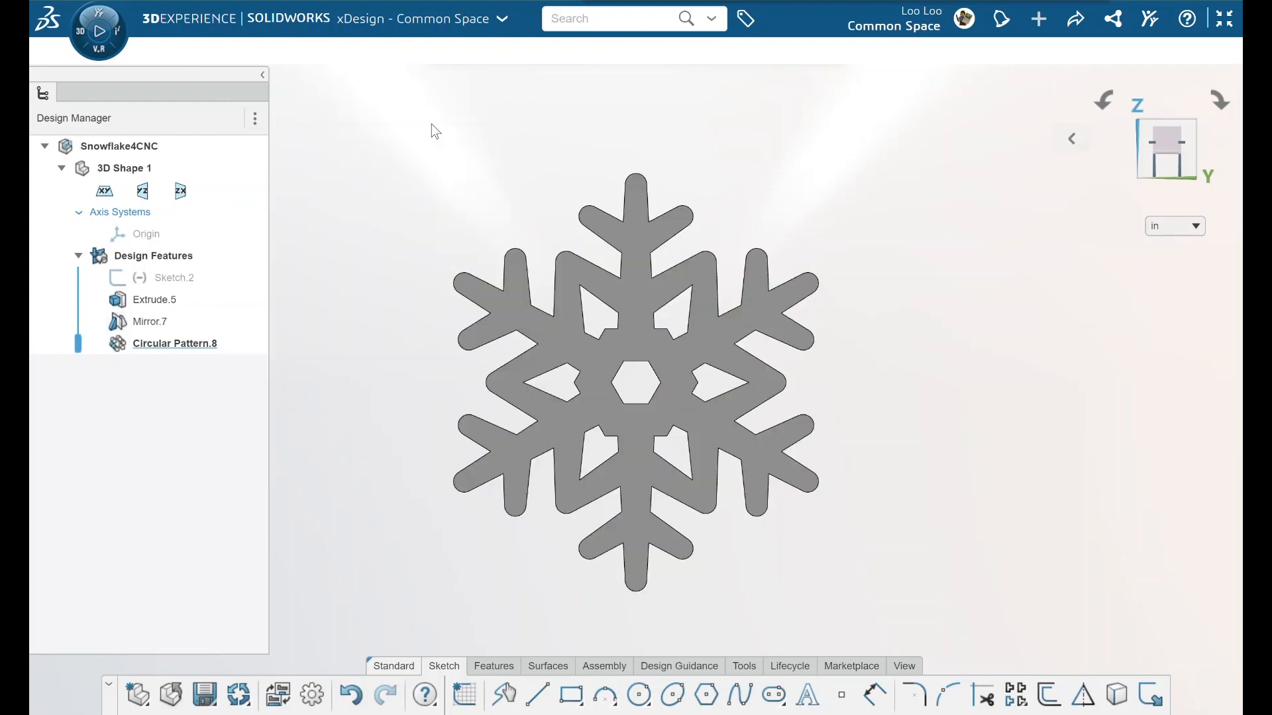